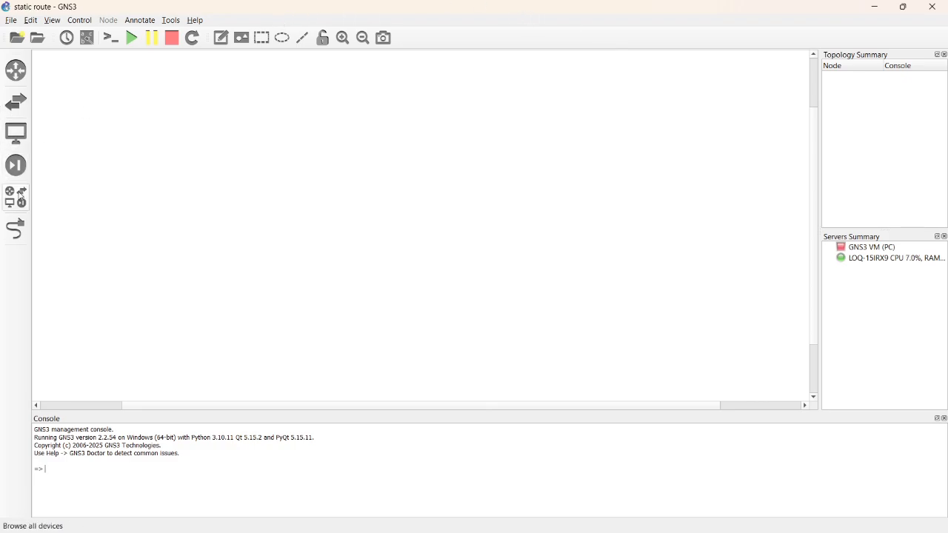
Step: Place three routers on the empty canvas in a triangle, two side by side and the third above between them
{"action": "left_click", "coordinate": [28, 185]}
{"action": "left_click_drag", "start_coordinate": [61, 195], "coordinate": [353, 200]}
{"action": "left_click_drag", "start_coordinate": [93, 198], "coordinate": [477, 109]}
{"action": "mouse_move", "coordinate": [528, 228]}
{"action": "left_mouse_down"}
{"action": "mouse_move", "coordinate": [528, 203]}
{"action": "mouse_move", "coordinate": [522, 213]}
{"action": "left_mouse_up"}
{"action": "left_click_drag", "start_coordinate": [482, 118], "coordinate": [450, 112]}
Step: Add three PCs below the routers, two beneath Router-1 and one beneath Router-2
{"action": "left_click_drag", "start_coordinate": [83, 178], "coordinate": [314, 266]}
{"action": "left_click_drag", "start_coordinate": [114, 182], "coordinate": [544, 287]}
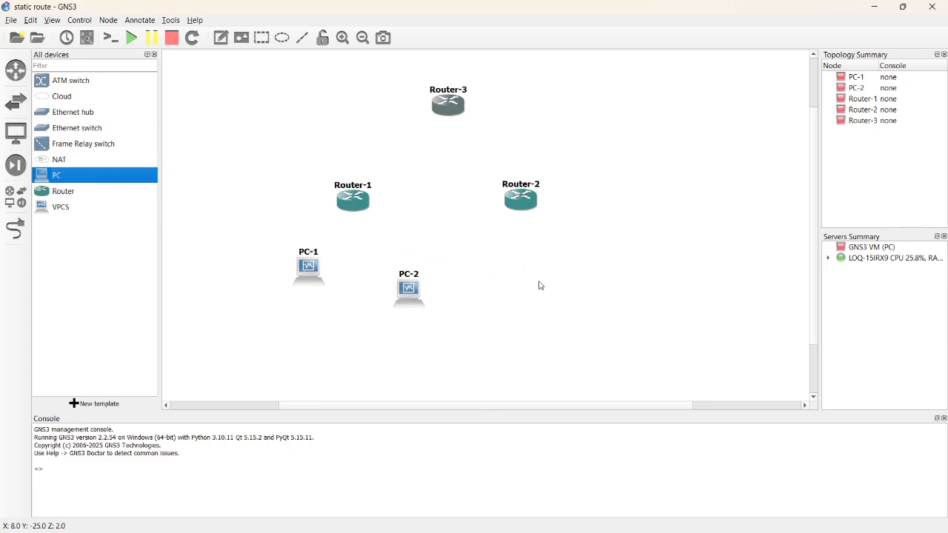
{"action": "left_click_drag", "start_coordinate": [415, 289], "coordinate": [408, 273]}
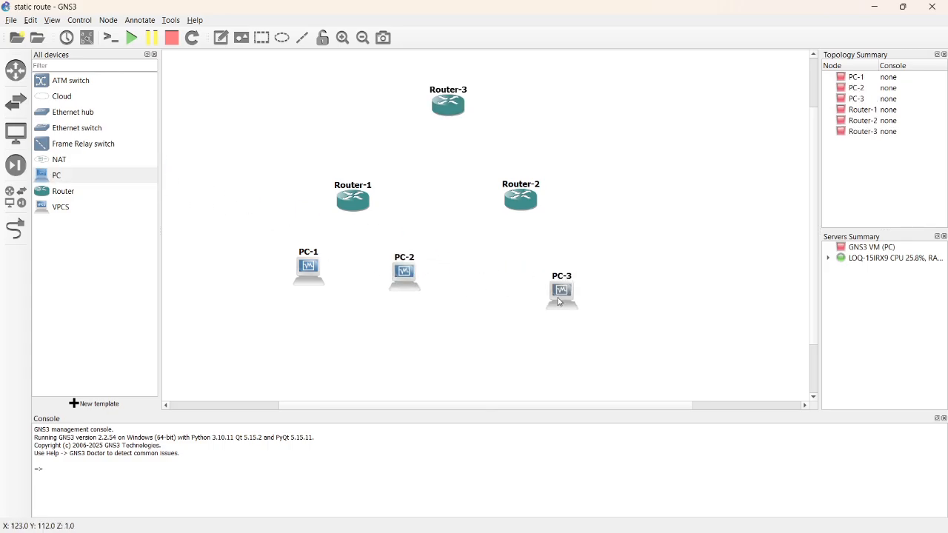
{"action": "left_click_drag", "start_coordinate": [561, 289], "coordinate": [551, 269]}
{"action": "scroll", "coordinate": [500, 213], "scroll_direction": "up", "scroll_amount": 1}
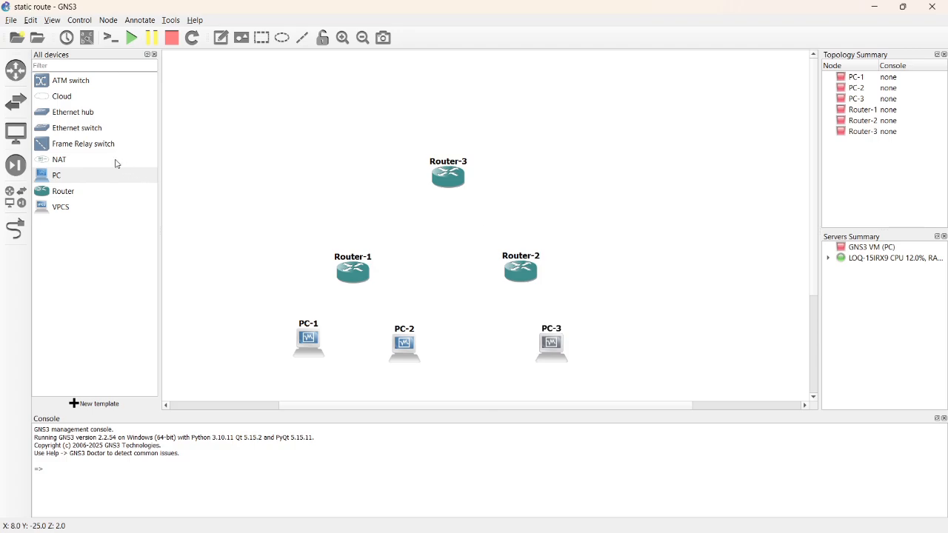
Step: Add a fourth PC beside Router-3 and change its hostname to server
{"action": "left_click_drag", "start_coordinate": [72, 175], "coordinate": [555, 141]}
{"action": "left_click", "coordinate": [570, 141]}
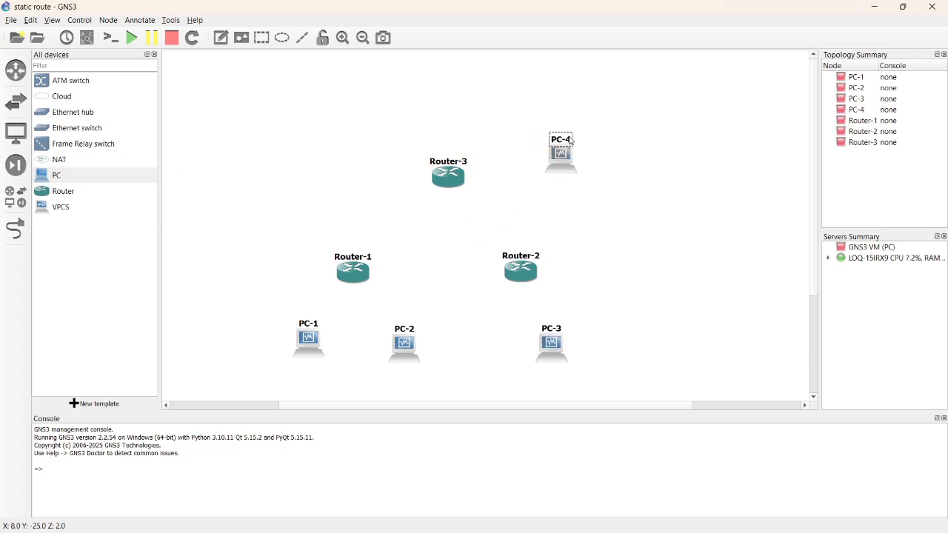
{"action": "double_click", "coordinate": [565, 141]}
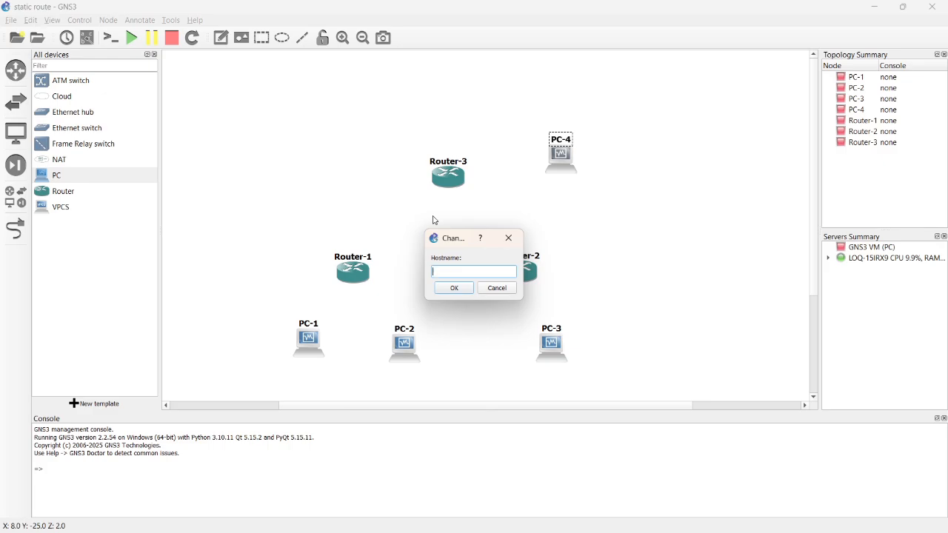
{"action": "type", "text": "server"}
{"action": "key", "text": "Return"}
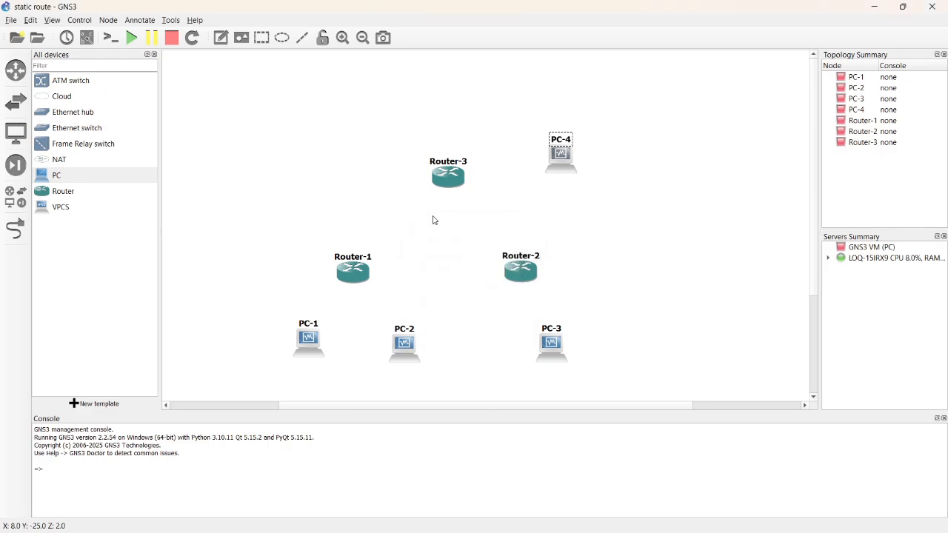
Step: Change the server node's symbol to the Classic library's server symbol, filtering the symbols by "serve"
{"action": "right_click", "coordinate": [565, 157]}
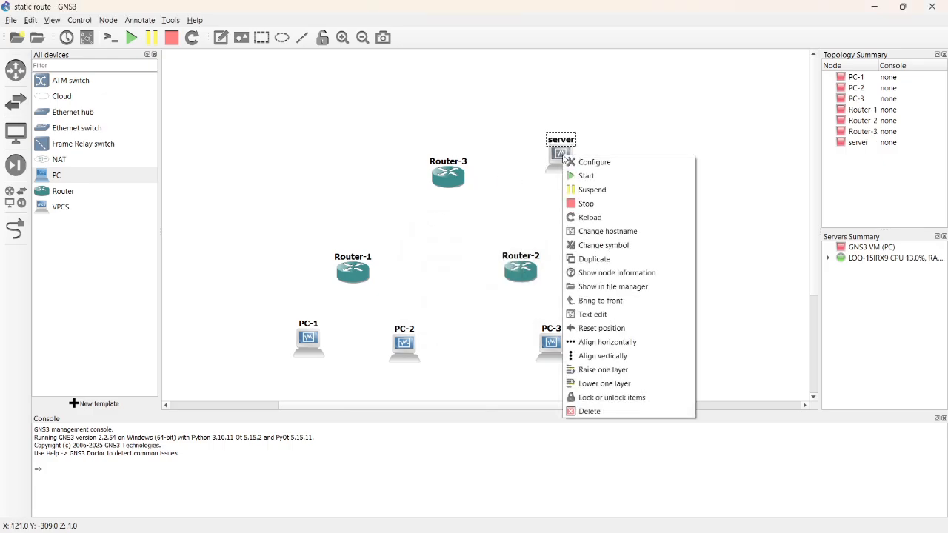
{"action": "left_click", "coordinate": [632, 244]}
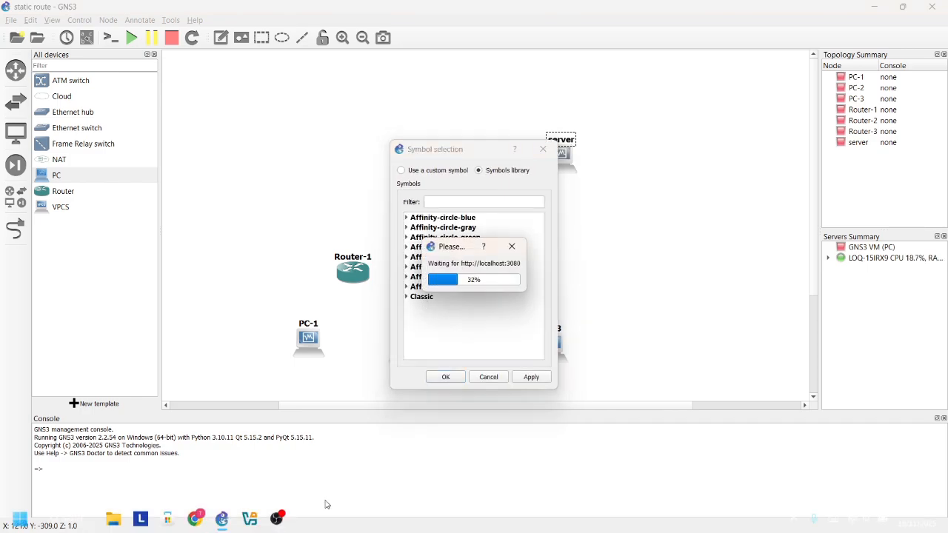
{"action": "left_click", "coordinate": [407, 297]}
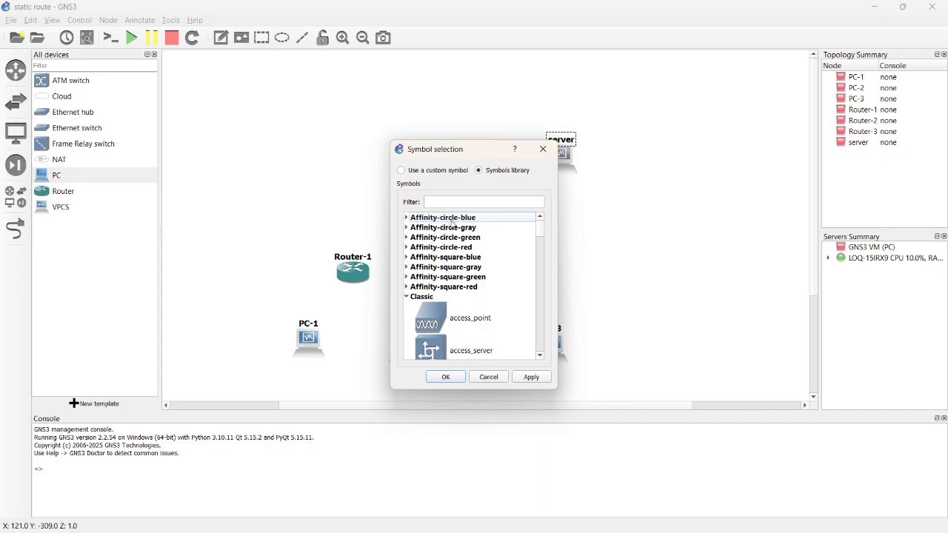
{"action": "left_click", "coordinate": [464, 202]}
{"action": "type", "text": "serve"}
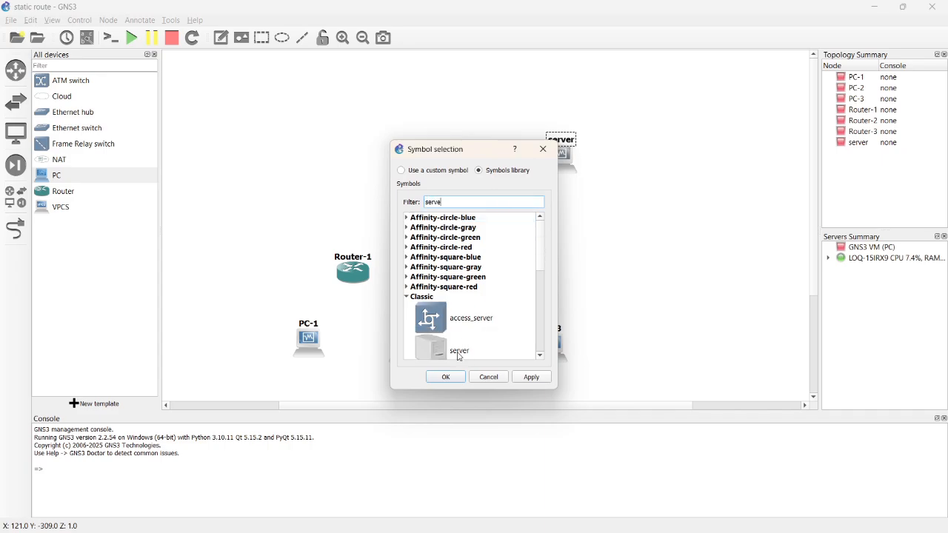
{"action": "left_click", "coordinate": [459, 351]}
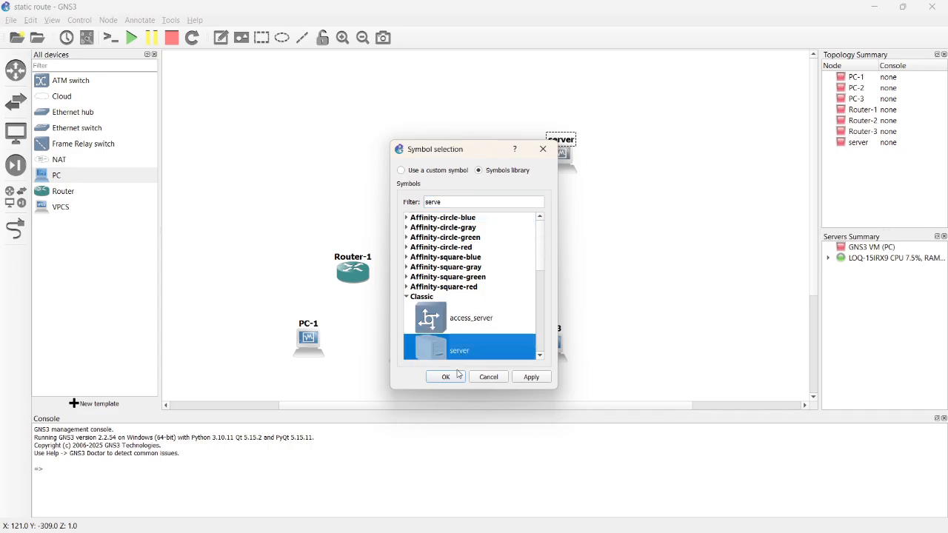
{"action": "left_click", "coordinate": [445, 377]}
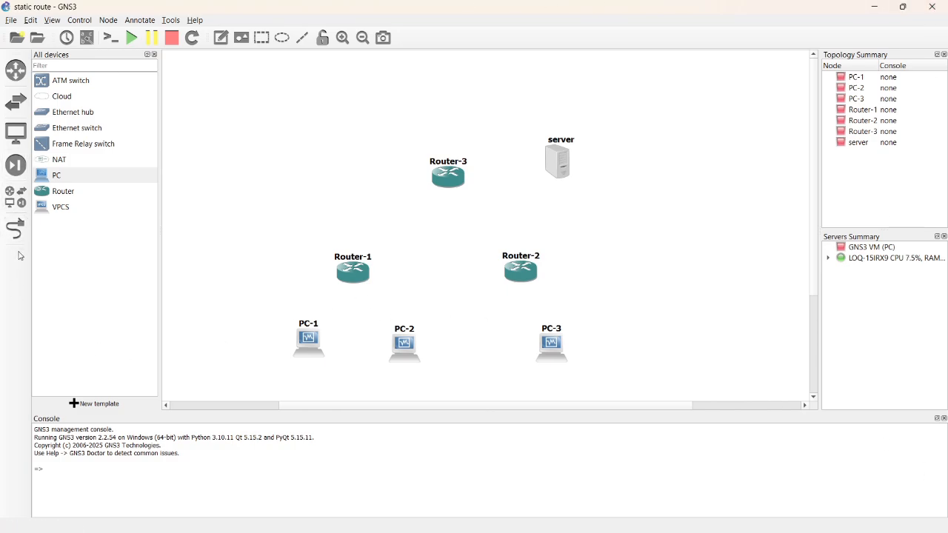
Step: Link Router-1's Eth0 to Router-2's Eth0
{"action": "left_click", "coordinate": [16, 230]}
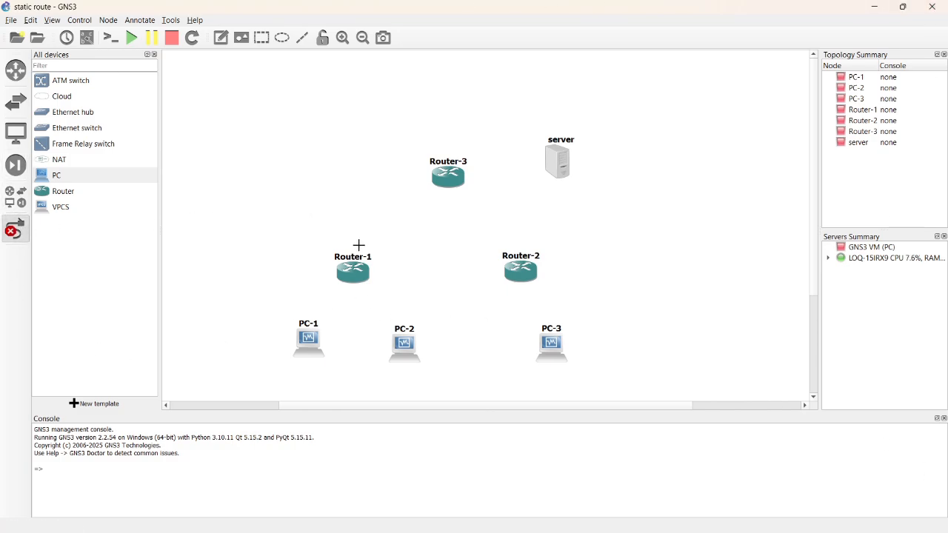
{"action": "left_click", "coordinate": [359, 270]}
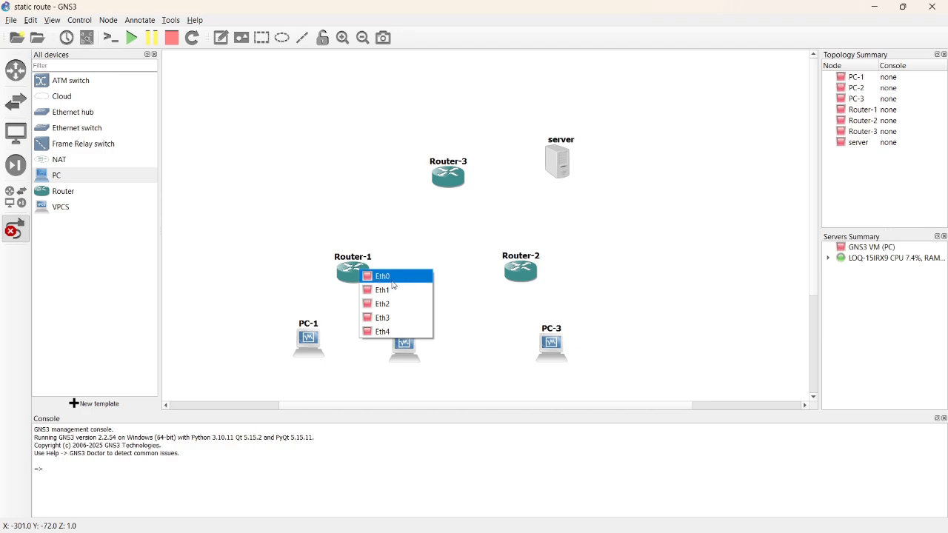
{"action": "left_click", "coordinate": [390, 281]}
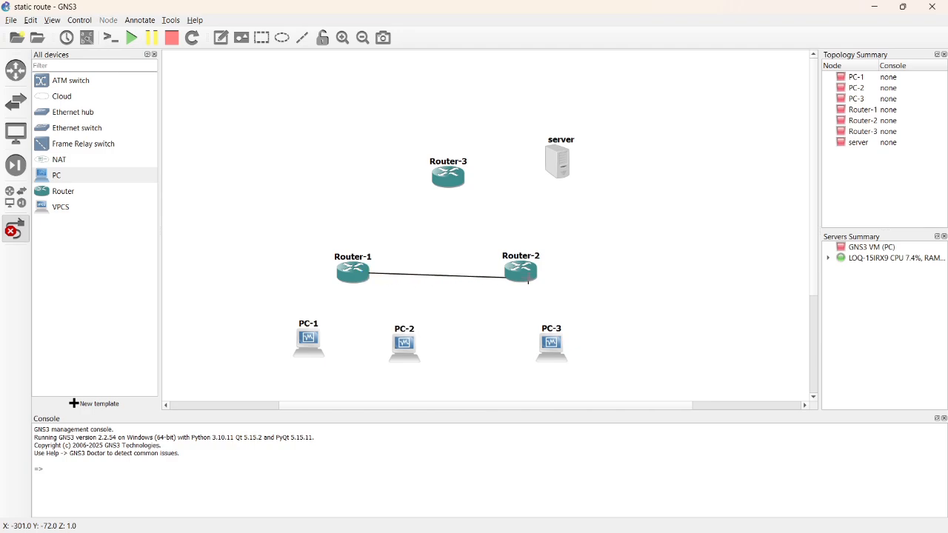
{"action": "left_click", "coordinate": [530, 276]}
{"action": "left_click", "coordinate": [548, 280]}
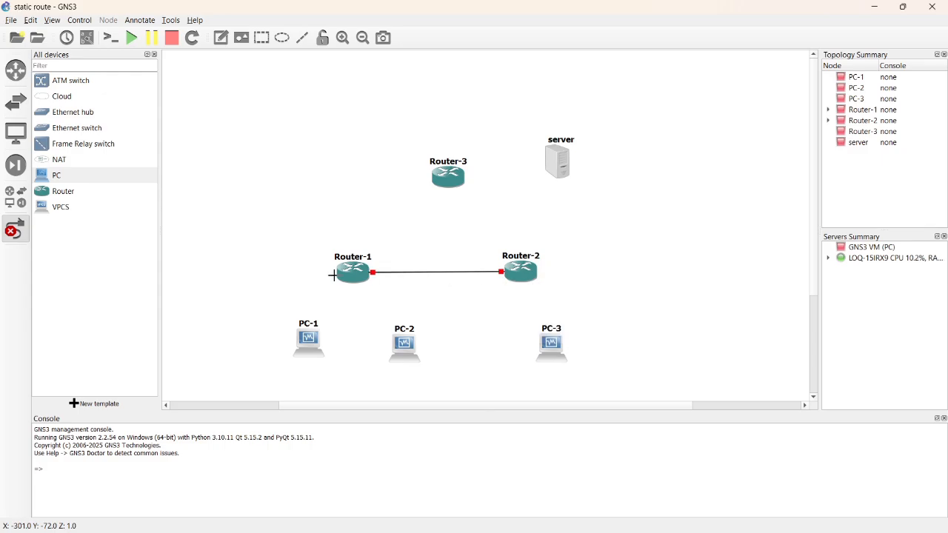
Step: Link Router-1's Eth1 to Router-3's Eth0
{"action": "left_click", "coordinate": [359, 271]}
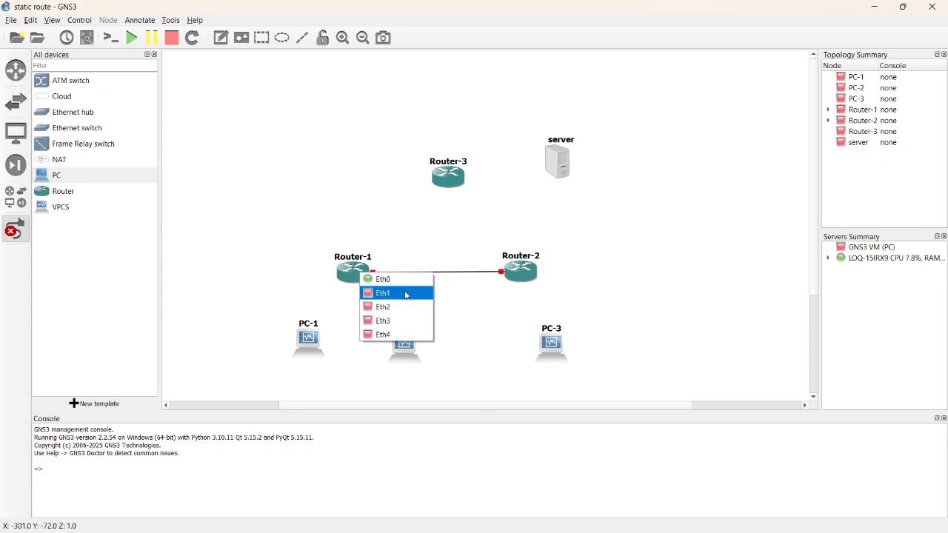
{"action": "left_click", "coordinate": [405, 295]}
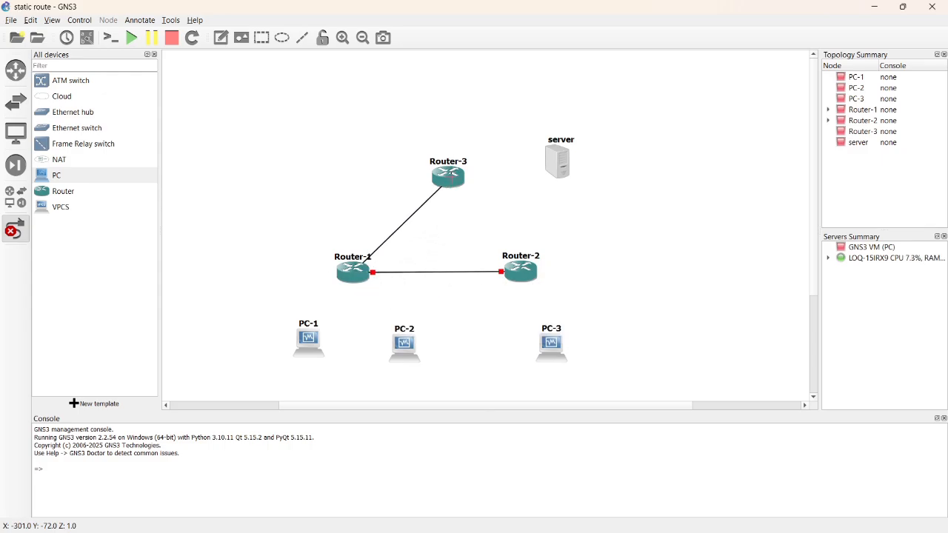
{"action": "left_click", "coordinate": [453, 179]}
{"action": "left_click", "coordinate": [474, 184]}
Step: Link Router-2's Eth1 to Router-3's Eth1 to close the router triangle
{"action": "left_click", "coordinate": [530, 271]}
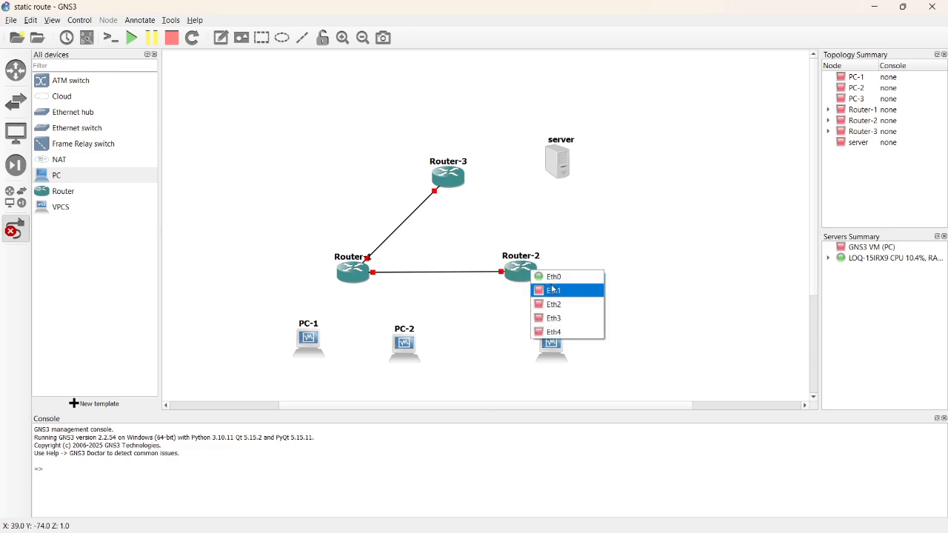
{"action": "left_click", "coordinate": [552, 290]}
{"action": "left_click", "coordinate": [454, 178]}
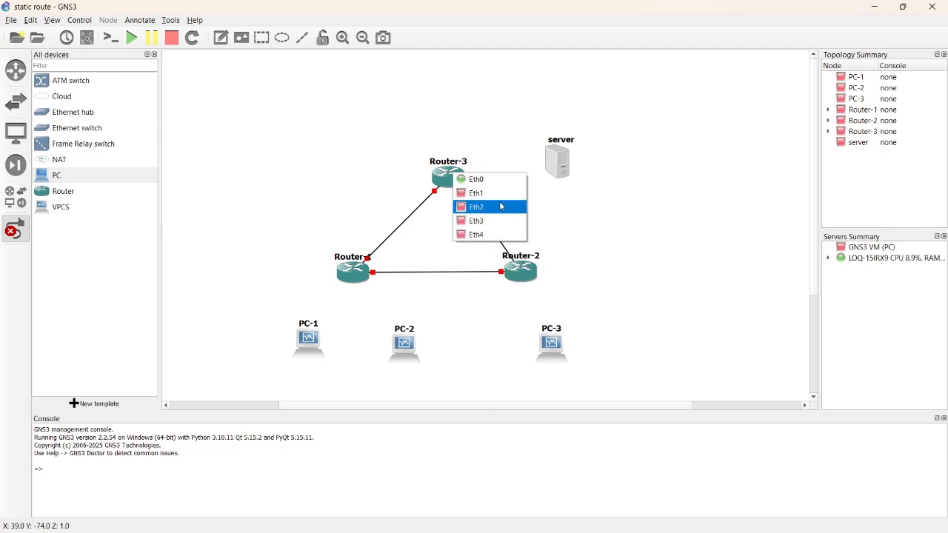
{"action": "left_click", "coordinate": [476, 193]}
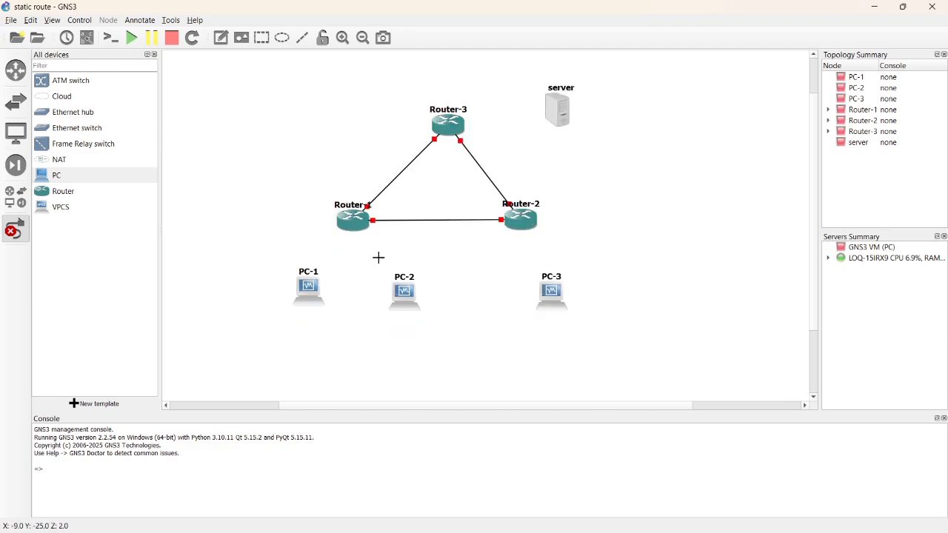
Step: Link Router-1's Eth2 to PC-1's Eth0
{"action": "left_click", "coordinate": [355, 217]}
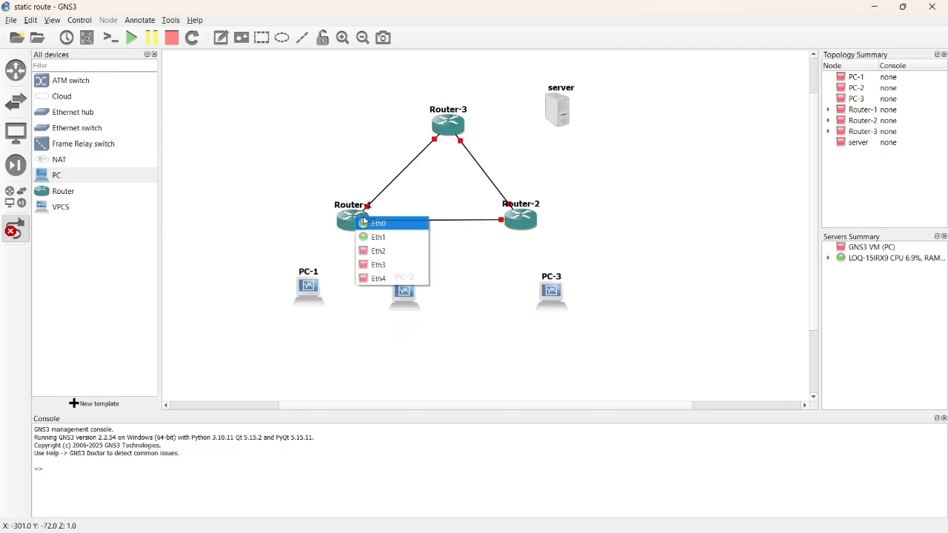
{"action": "left_click", "coordinate": [383, 253]}
{"action": "left_click", "coordinate": [309, 290]}
{"action": "left_click", "coordinate": [333, 300]}
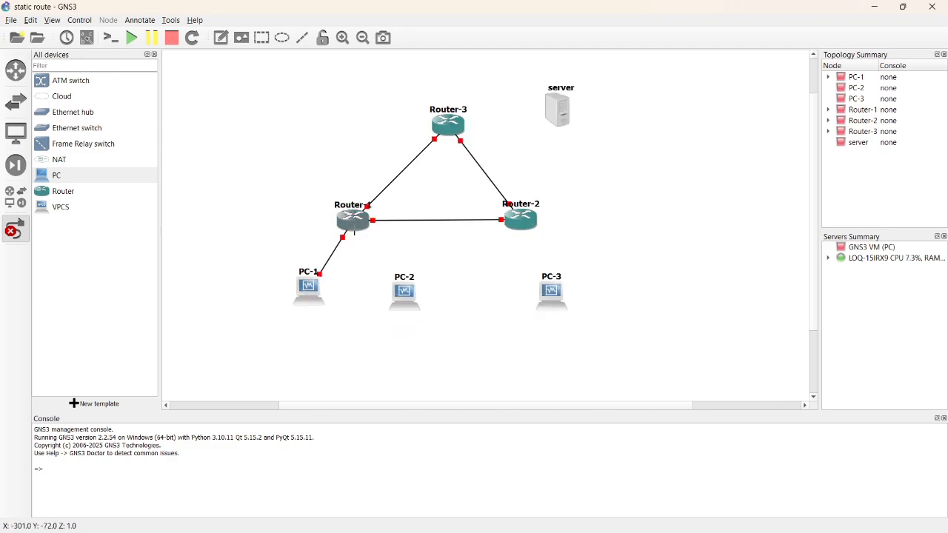
Step: Link Router-1's Eth3 to PC-2's Eth0
{"action": "left_click", "coordinate": [352, 221]}
{"action": "left_click", "coordinate": [376, 266]}
{"action": "left_click", "coordinate": [360, 220]}
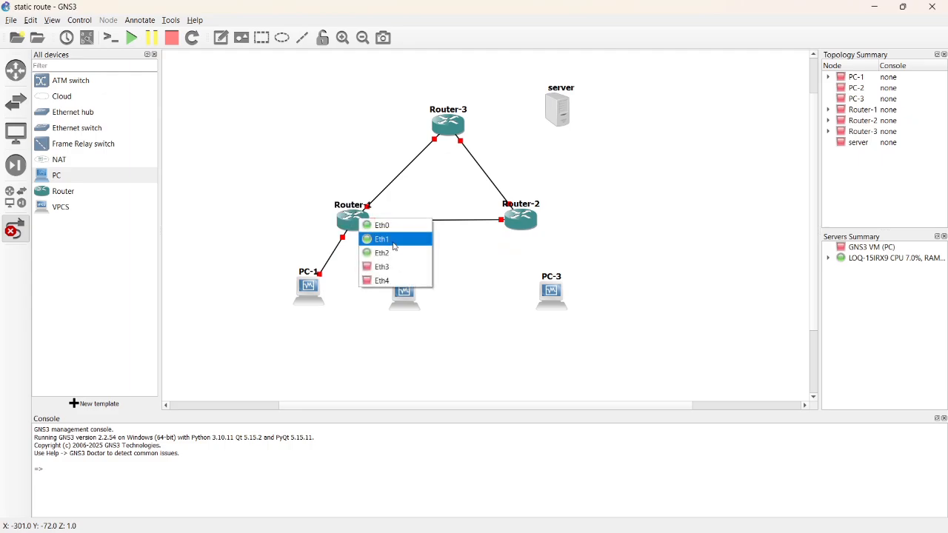
{"action": "left_click", "coordinate": [386, 267]}
{"action": "left_click", "coordinate": [406, 286]}
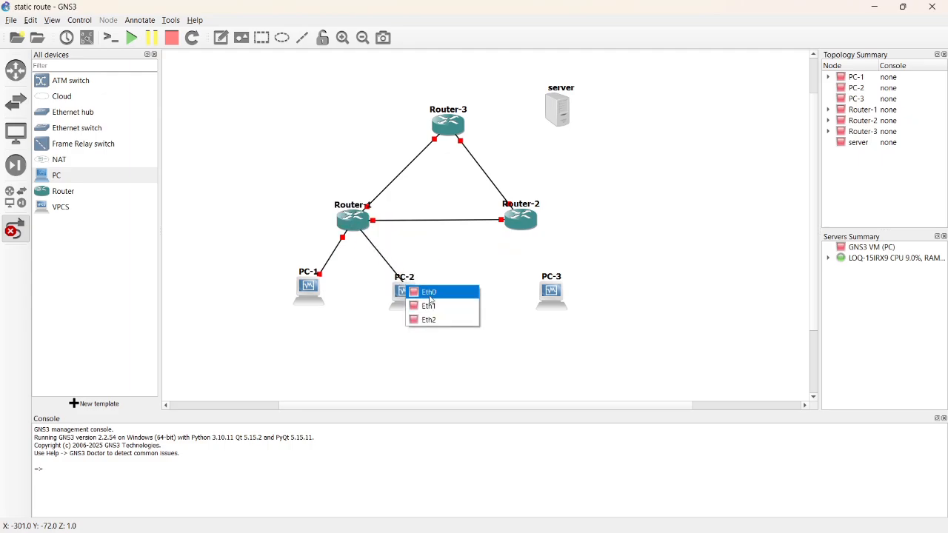
{"action": "left_click", "coordinate": [430, 300]}
Step: Link Router-2's Eth2 to PC-3's Eth0
{"action": "left_click", "coordinate": [528, 219]}
{"action": "left_click", "coordinate": [556, 259]}
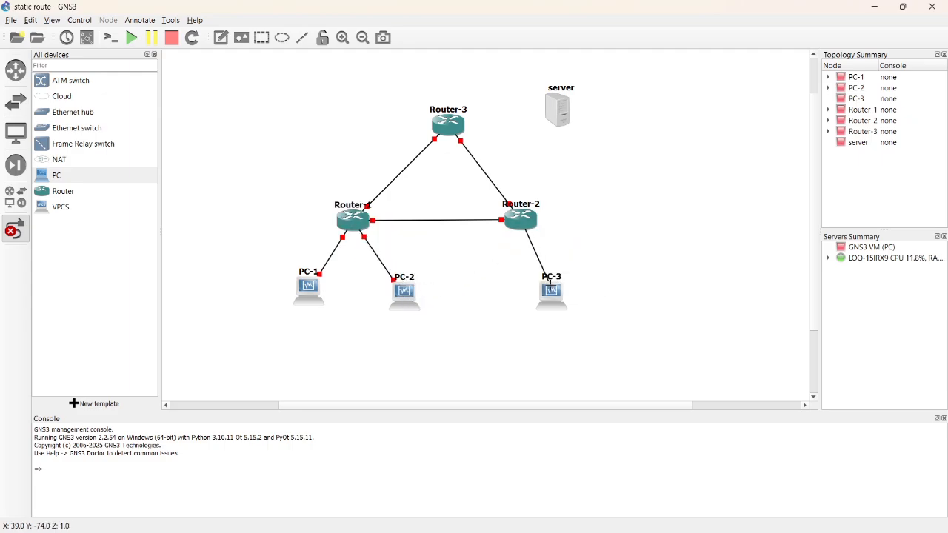
{"action": "left_click", "coordinate": [551, 285]}
{"action": "left_click", "coordinate": [566, 294]}
Step: Link Router-3's Eth2 to the server's Eth0
{"action": "left_click", "coordinate": [460, 133]}
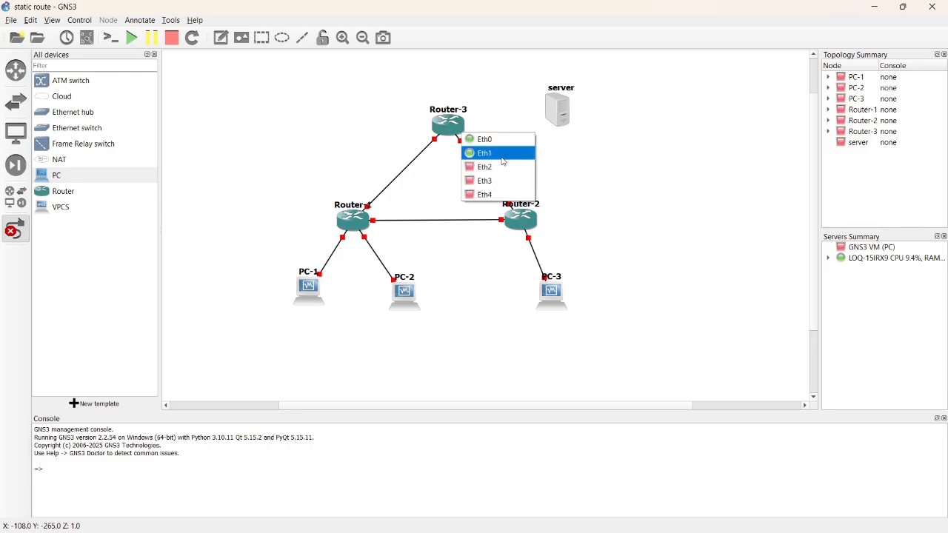
{"action": "left_click", "coordinate": [502, 153]}
{"action": "left_click", "coordinate": [558, 116]}
{"action": "left_click", "coordinate": [564, 121]}
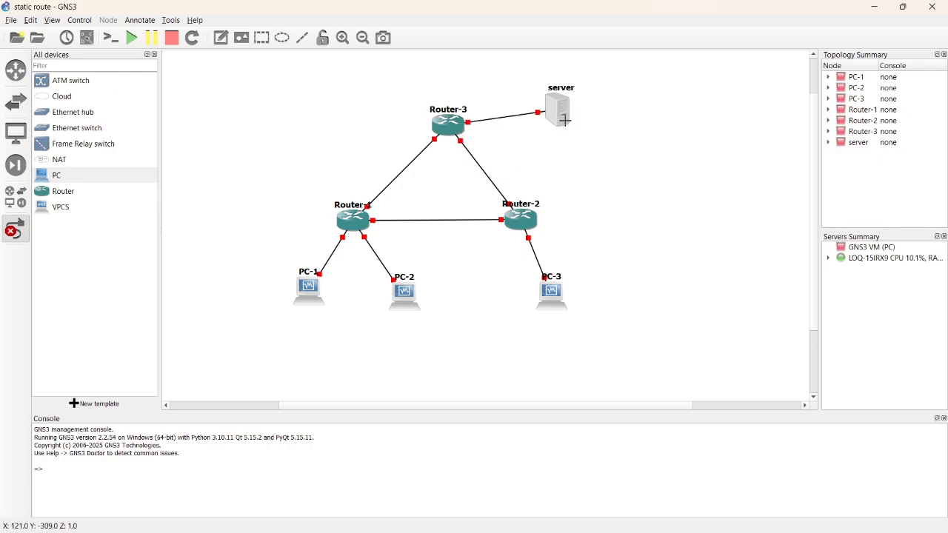
Step: Show the interface labels on the topology and start all nodes, with link drawing turned off
{"action": "left_click", "coordinate": [85, 38]}
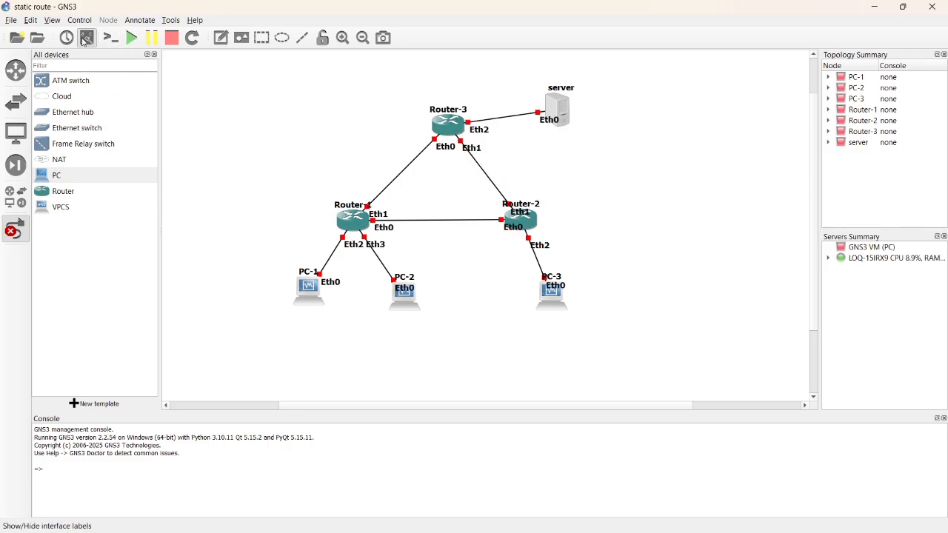
{"action": "left_click", "coordinate": [31, 228]}
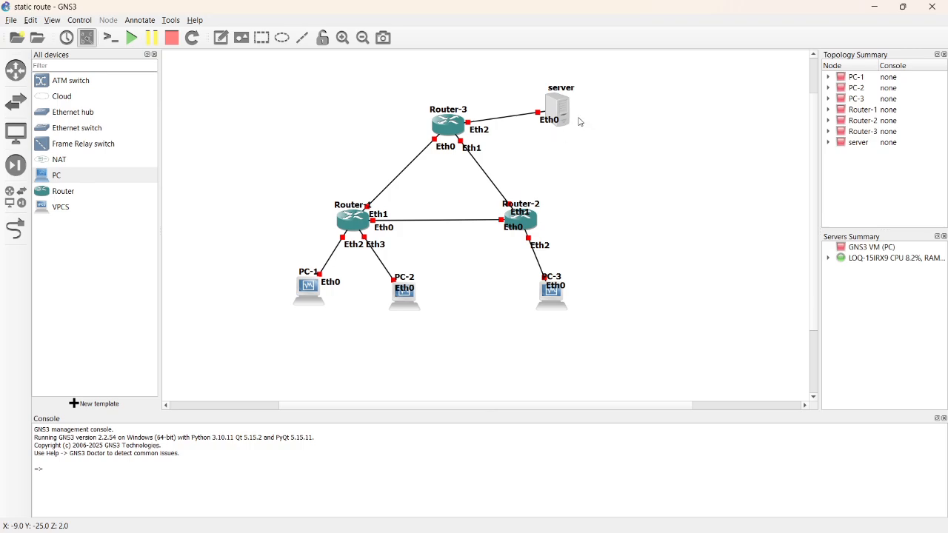
{"action": "left_click", "coordinate": [131, 38]}
{"action": "left_click", "coordinate": [495, 285]}
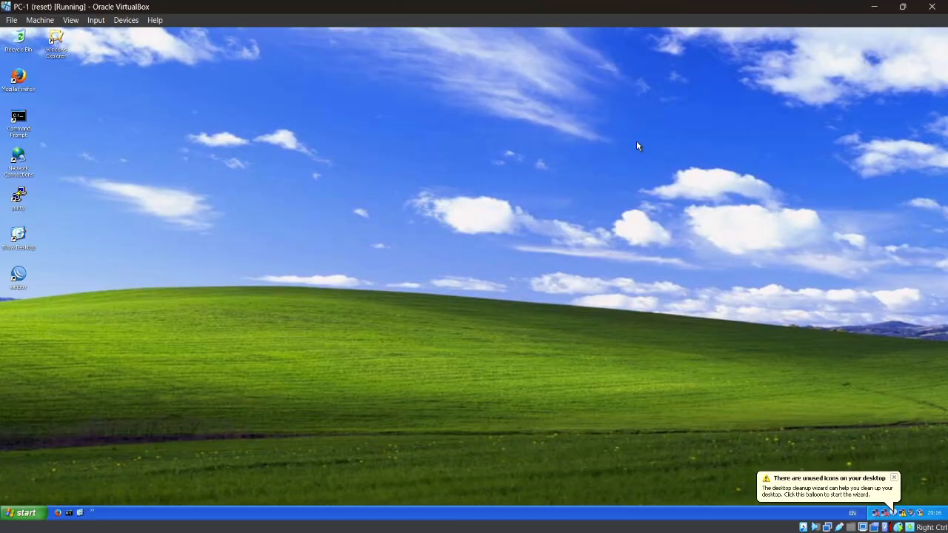
Step: On the PC-1 virtual machine, open WinBox and connect to the discovered router 08:00:27:F0:FE:C8
{"action": "double_click", "coordinate": [28, 271]}
{"action": "left_click", "coordinate": [123, 52]}
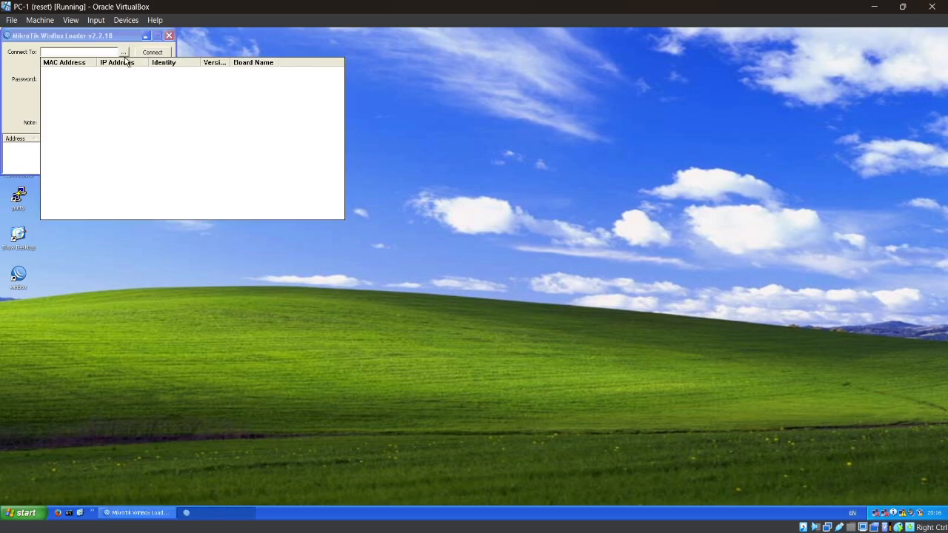
{"action": "left_click", "coordinate": [74, 71]}
{"action": "left_click", "coordinate": [153, 53]}
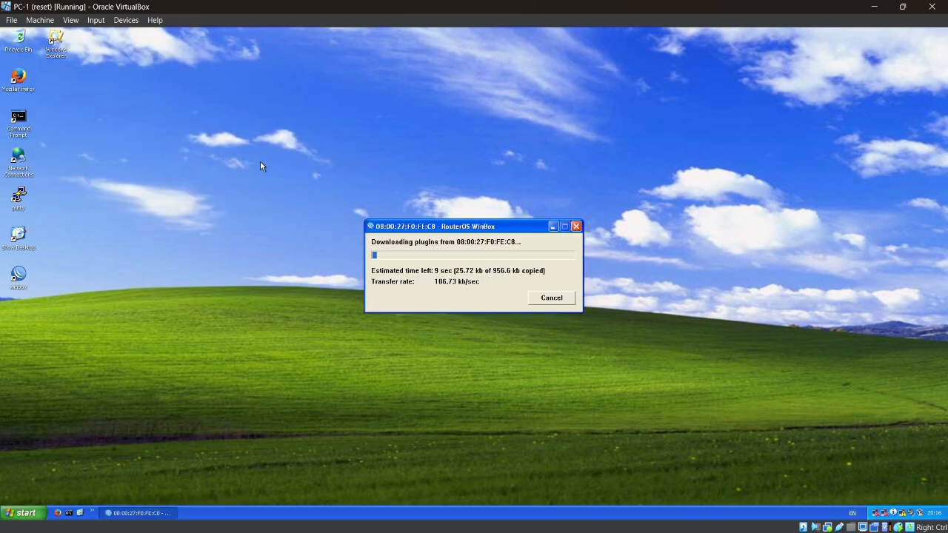
Step: On the PC-2 virtual machine, open WinBox and connect to the discovered router 08:00:27:90:65:A1
{"action": "mouse_move", "coordinate": [309, 516]}
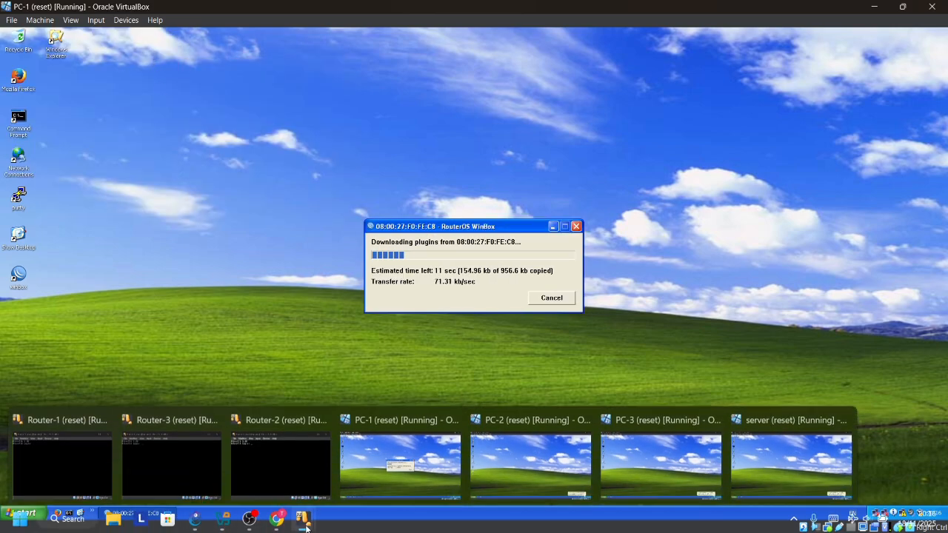
{"action": "left_click", "coordinate": [530, 470]}
{"action": "double_click", "coordinate": [21, 280]}
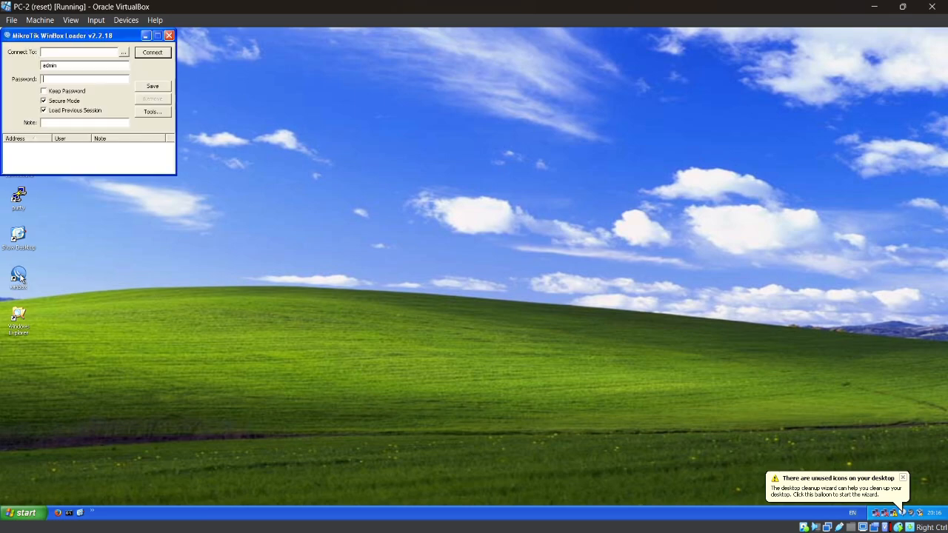
{"action": "left_click", "coordinate": [123, 51]}
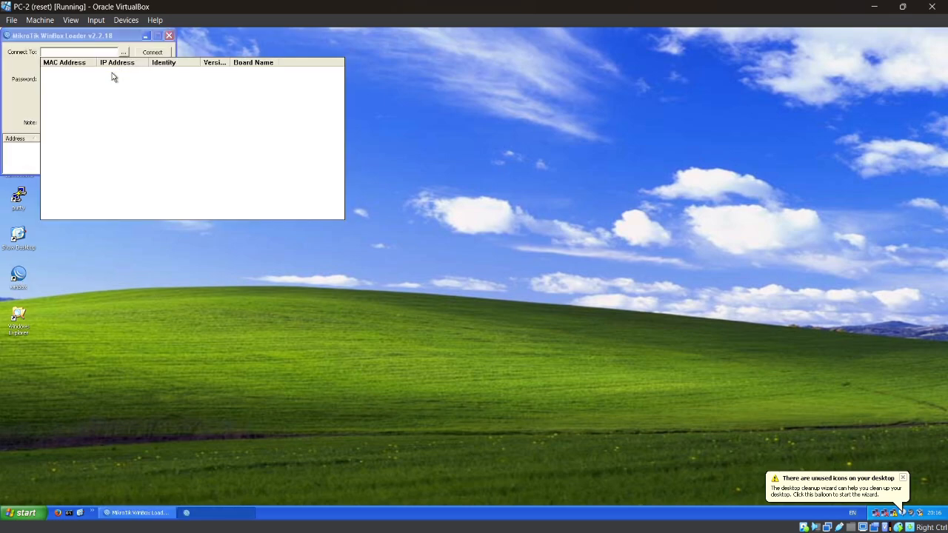
{"action": "left_click", "coordinate": [65, 73]}
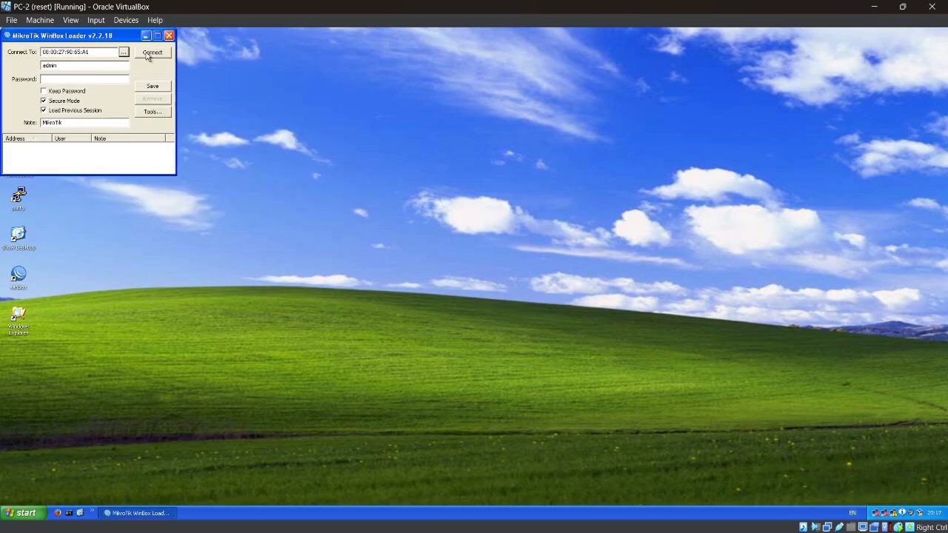
{"action": "left_click", "coordinate": [152, 51]}
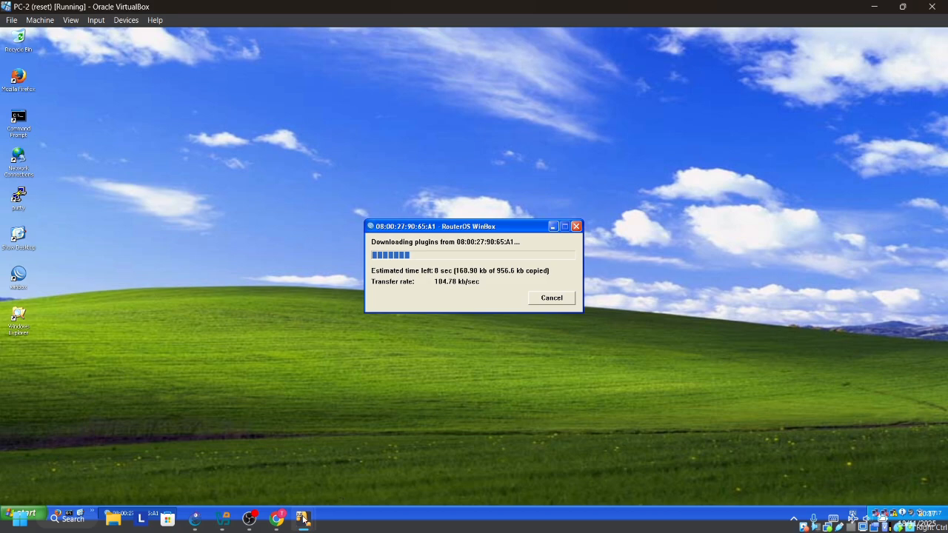
Step: On the PC-3 virtual machine, open WinBox and connect to the discovered router 08:00:27:3E:8E:55
{"action": "mouse_move", "coordinate": [303, 519]}
{"action": "left_click", "coordinate": [641, 446]}
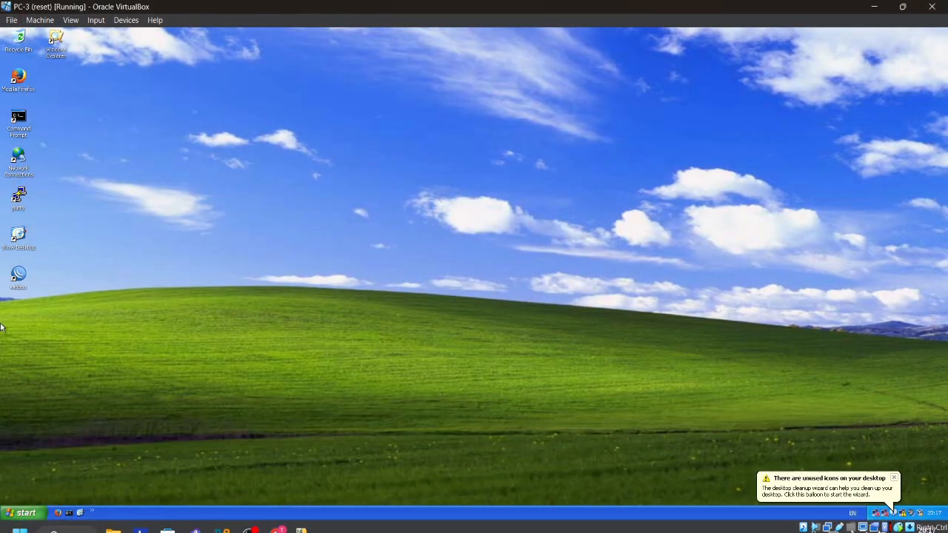
{"action": "double_click", "coordinate": [18, 277]}
{"action": "left_click", "coordinate": [123, 53]}
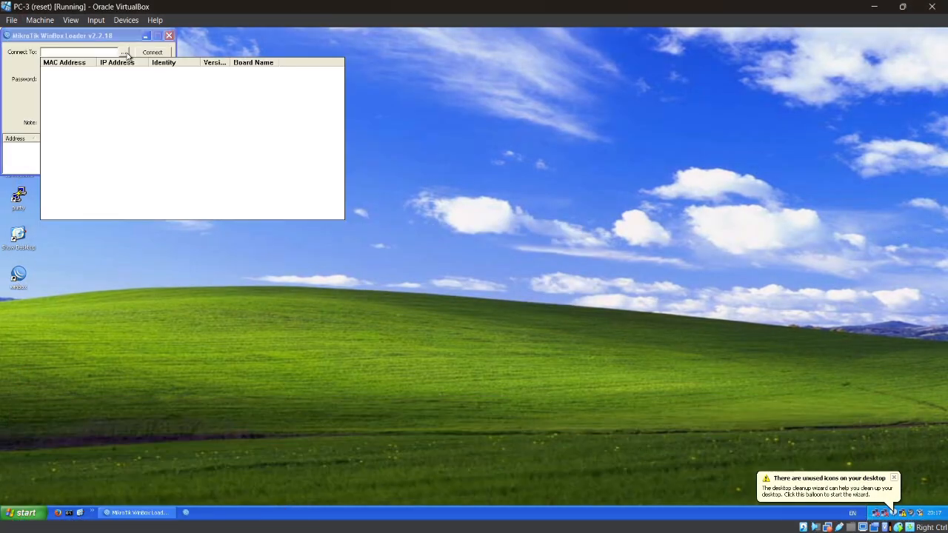
{"action": "left_click", "coordinate": [74, 76]}
{"action": "left_click", "coordinate": [138, 54]}
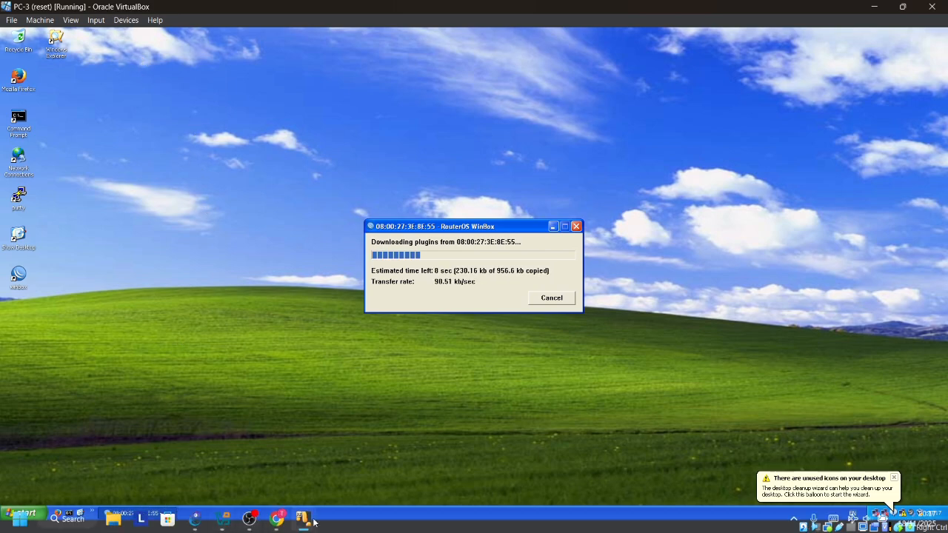
Step: On the server virtual machine, open WinBox and connect to the discovered router 08:00:27:84:BF:42
{"action": "mouse_move", "coordinate": [303, 521]}
{"action": "left_click", "coordinate": [724, 453]}
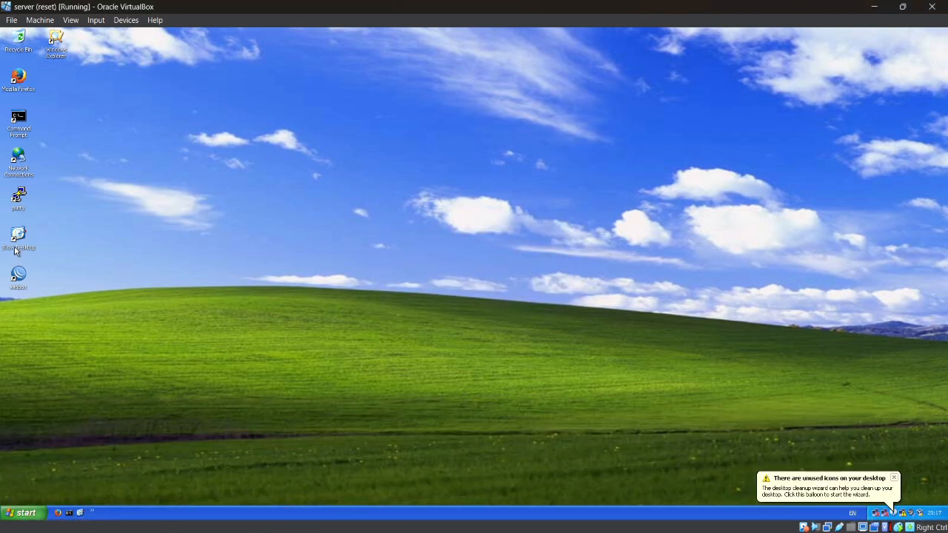
{"action": "double_click", "coordinate": [19, 275]}
{"action": "left_click", "coordinate": [123, 52]}
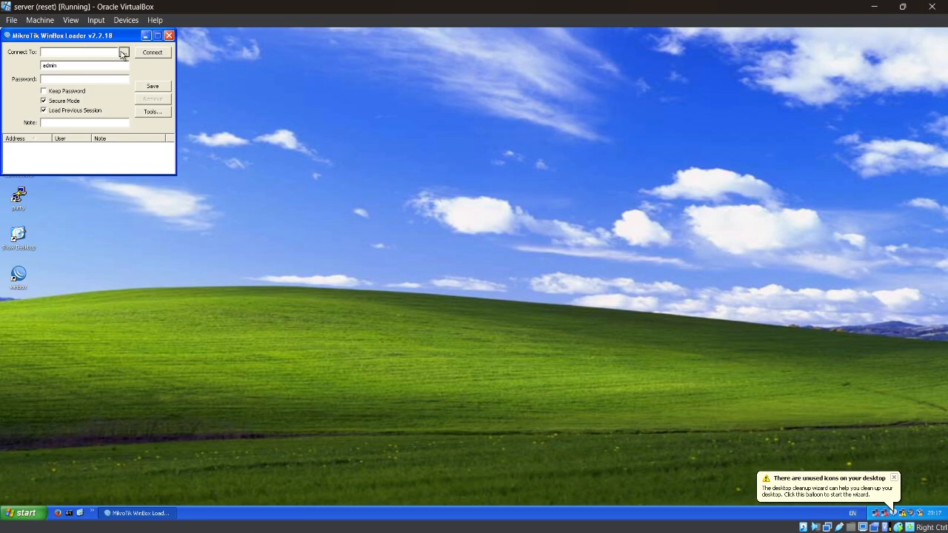
{"action": "left_click", "coordinate": [64, 78]}
{"action": "left_click", "coordinate": [153, 55]}
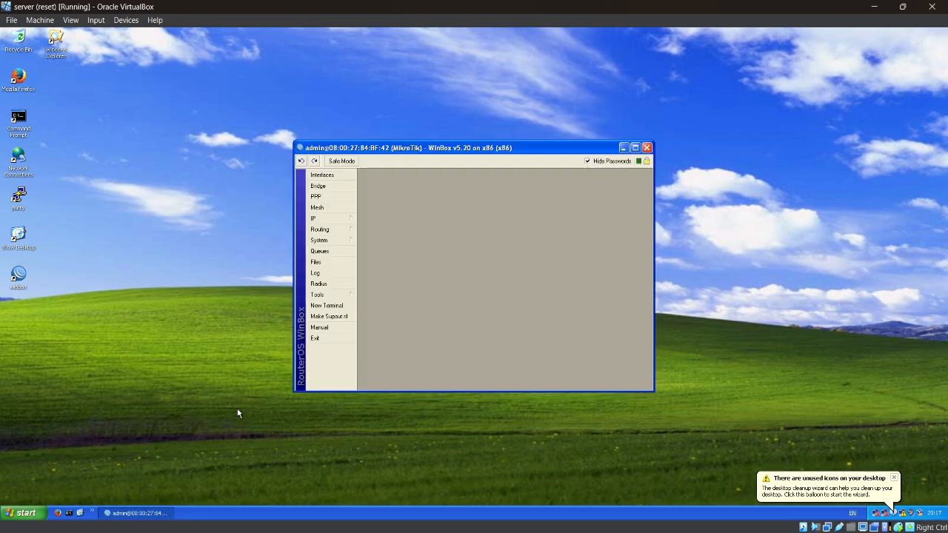
Step: Return to the PC-1 virtual machine and open the router's IP address list, with WinBox and the list maximized
{"action": "mouse_move", "coordinate": [316, 527]}
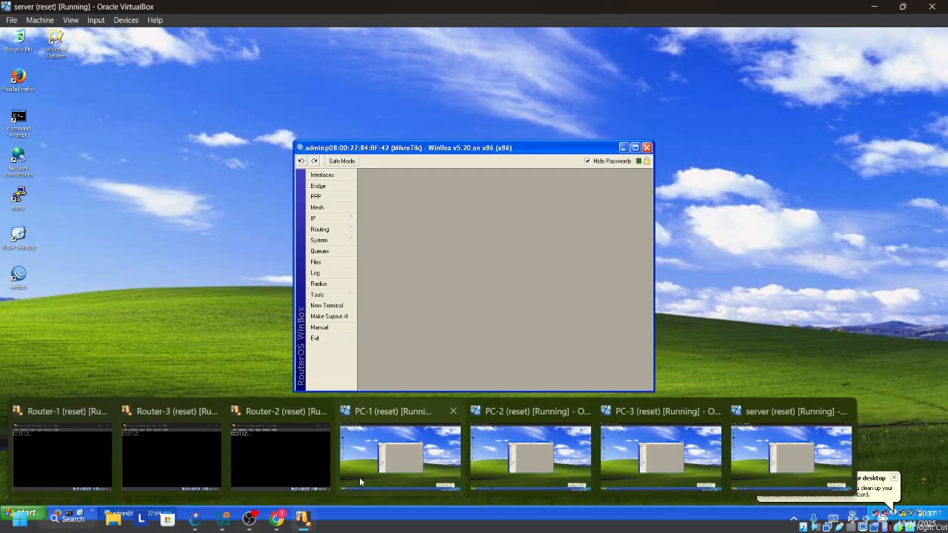
{"action": "left_click", "coordinate": [359, 477]}
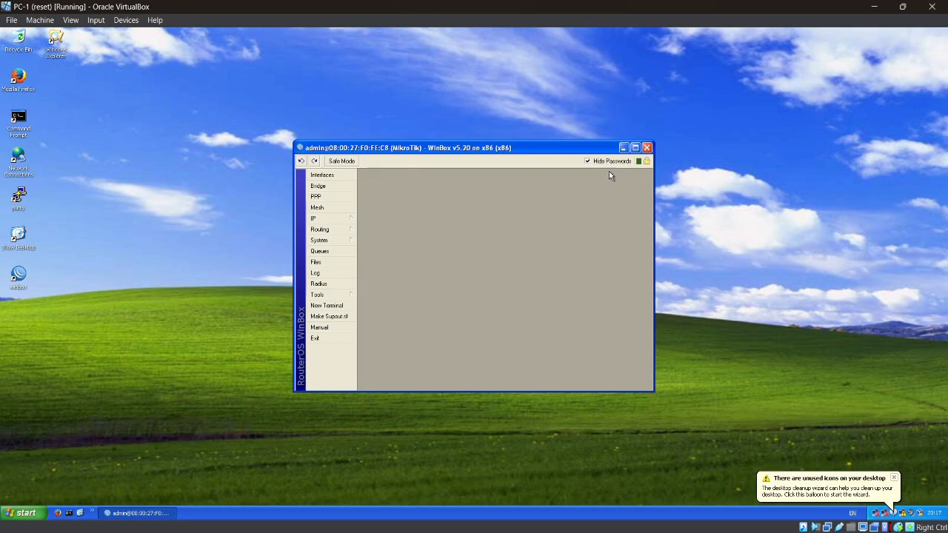
{"action": "left_click", "coordinate": [635, 148]}
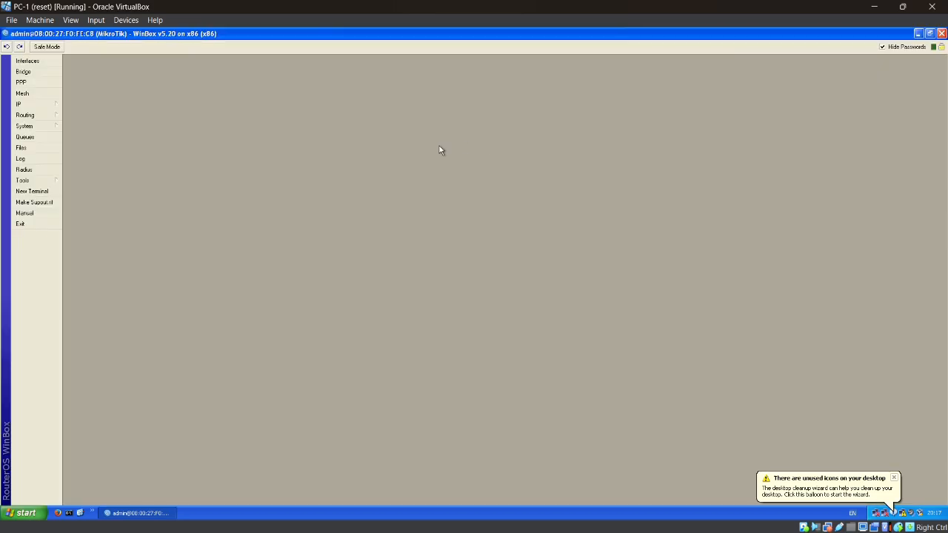
{"action": "left_click", "coordinate": [46, 104]}
{"action": "left_click", "coordinate": [102, 131]}
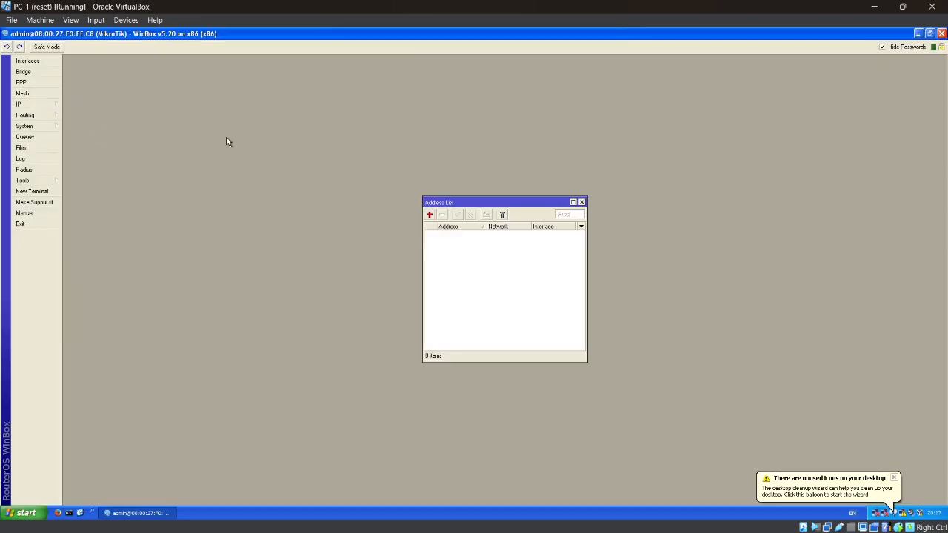
{"action": "left_click", "coordinate": [573, 202]}
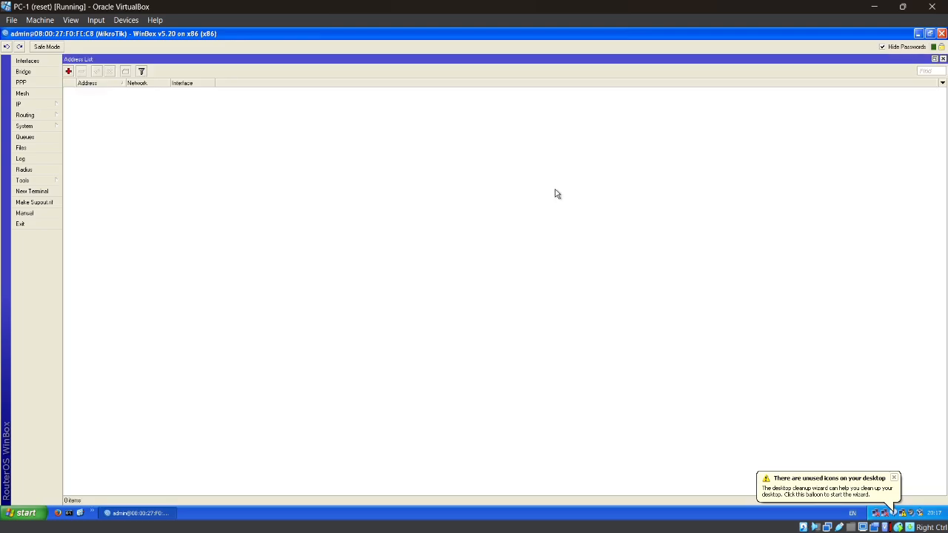
Step: Add the IP address 12.12.12.1/24 on interface ether1
{"action": "left_click", "coordinate": [68, 71]}
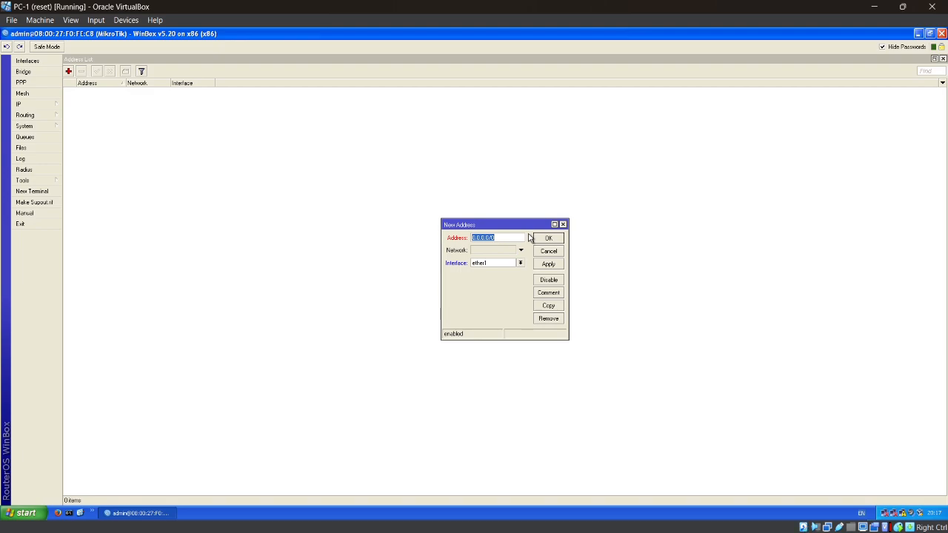
{"action": "key", "text": "BackSpace"}
{"action": "type", "text": "12.12.12.1/24"}
{"action": "left_click", "coordinate": [549, 264]}
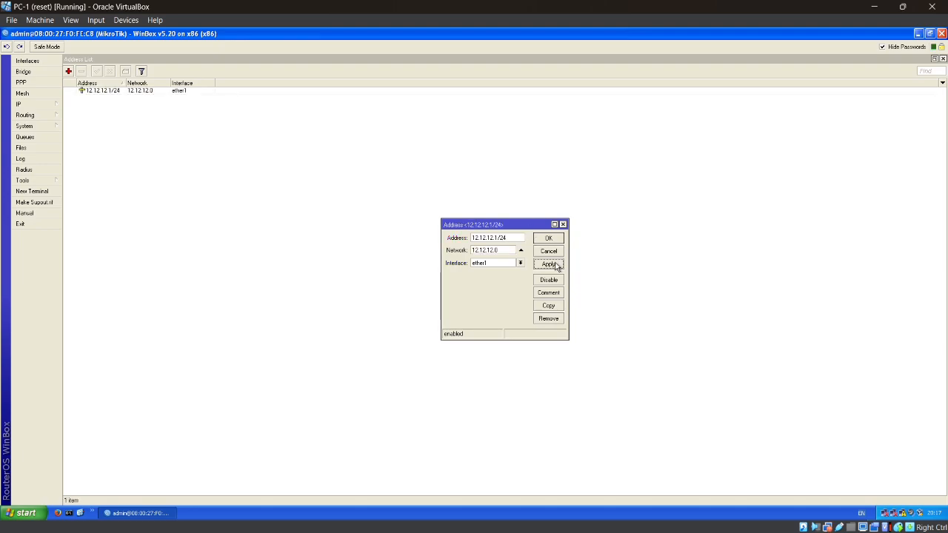
{"action": "left_click", "coordinate": [549, 239]}
Step: Add the IP address 13.13.13.1/24 on interface ether2, dismissing the chat notification
{"action": "left_click", "coordinate": [69, 72]}
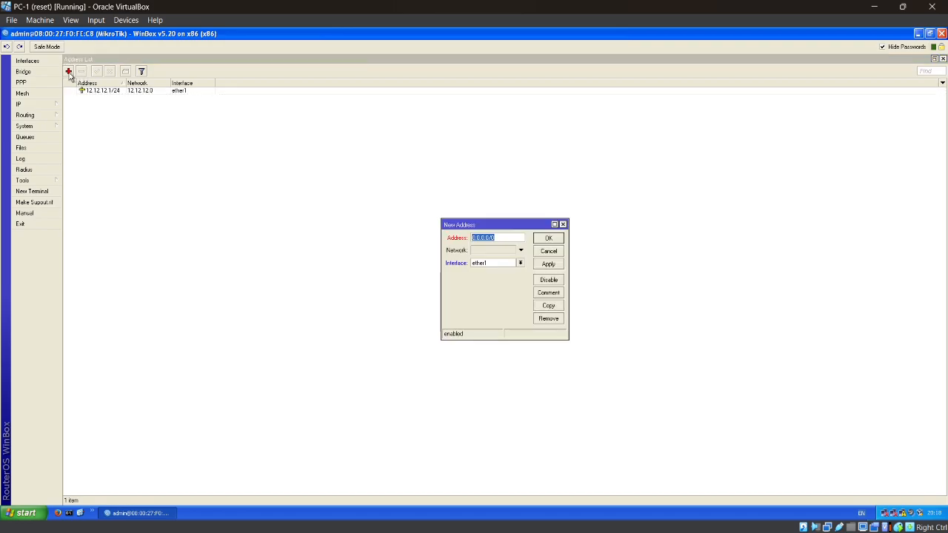
{"action": "left_click", "coordinate": [521, 264]}
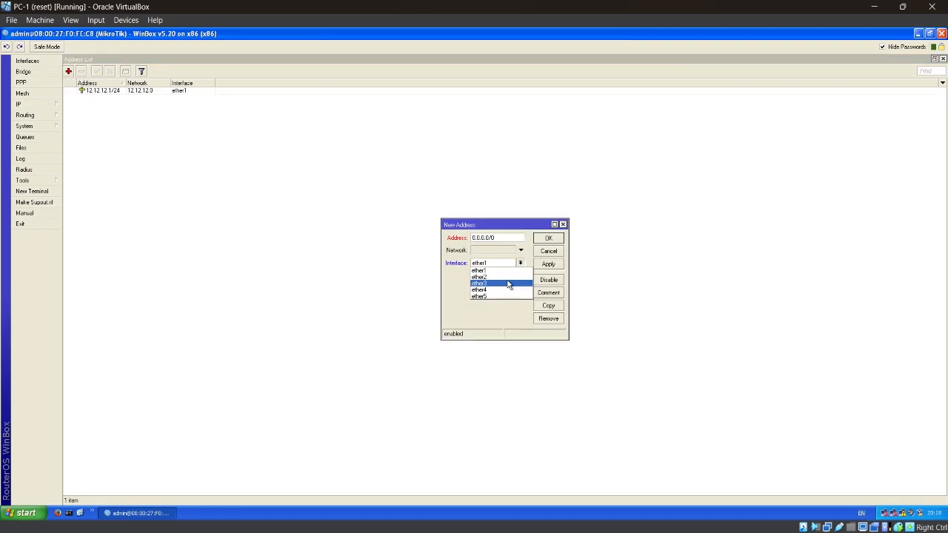
{"action": "left_click", "coordinate": [507, 281]}
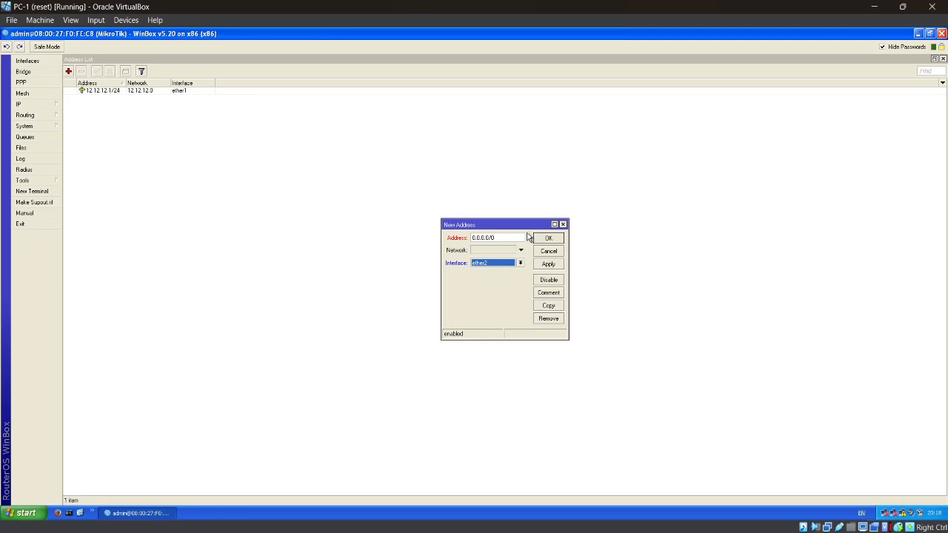
{"action": "left_click", "coordinate": [495, 238]}
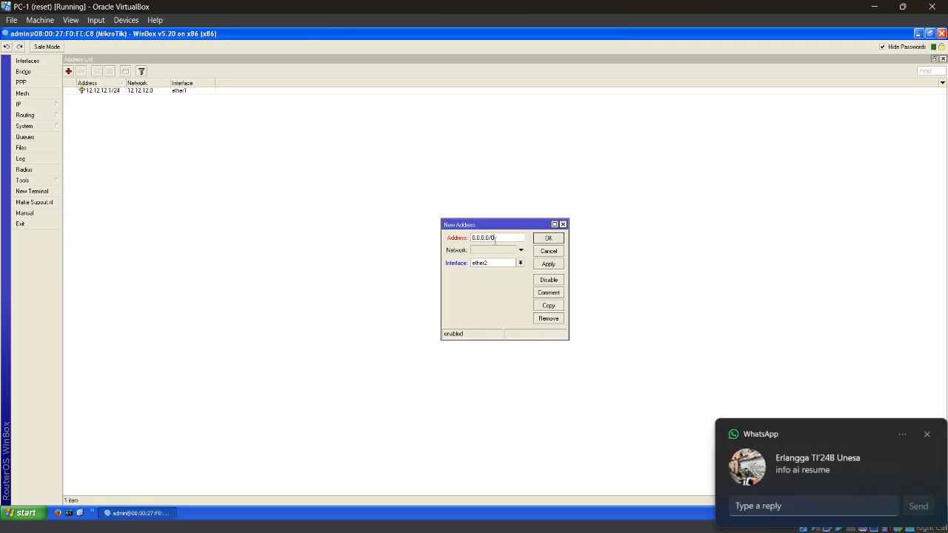
{"action": "left_click", "coordinate": [922, 435]}
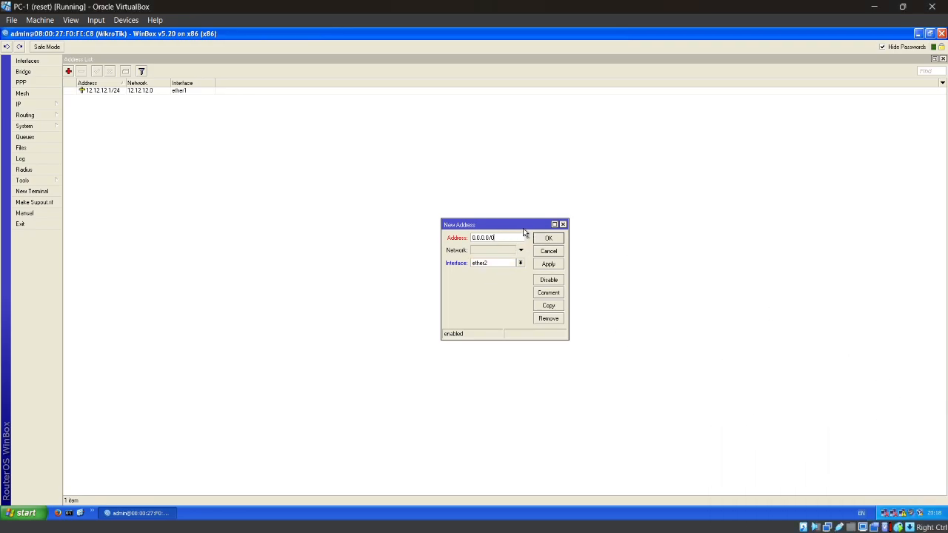
{"action": "key", "text": "BackSpace"}
{"action": "key", "text": "BackSpace"}
{"action": "key", "text": "BackSpace"}
{"action": "type", "text": "13.13.13.1/24"}
{"action": "left_click", "coordinate": [550, 265]}
{"action": "left_click", "coordinate": [547, 239]}
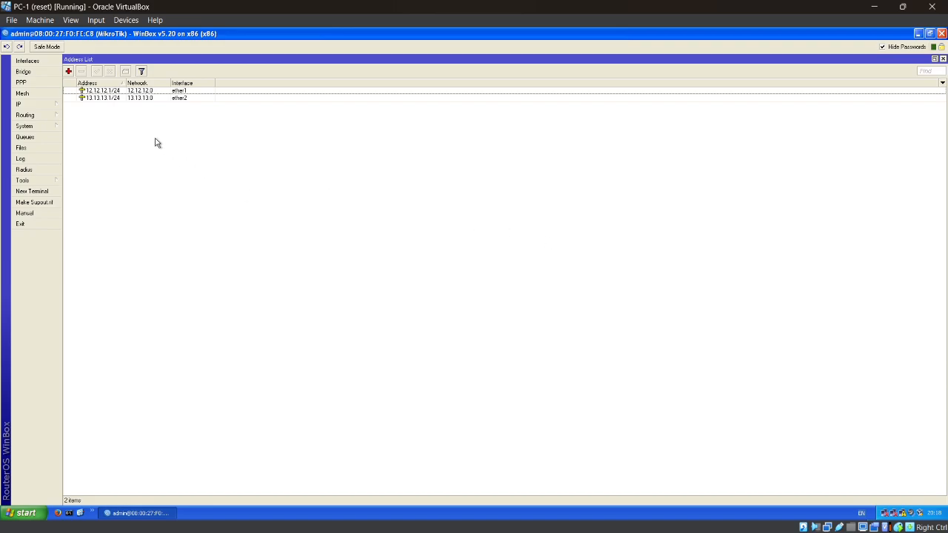
Step: Create an address entry on interface ether3 with the IP address 192.168.1.1/26
{"action": "left_click", "coordinate": [67, 71]}
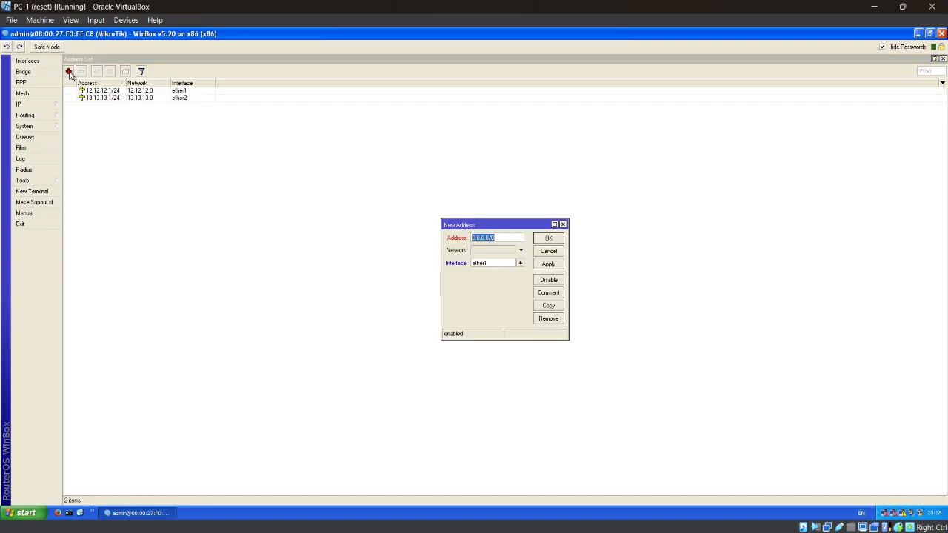
{"action": "left_click", "coordinate": [519, 263]}
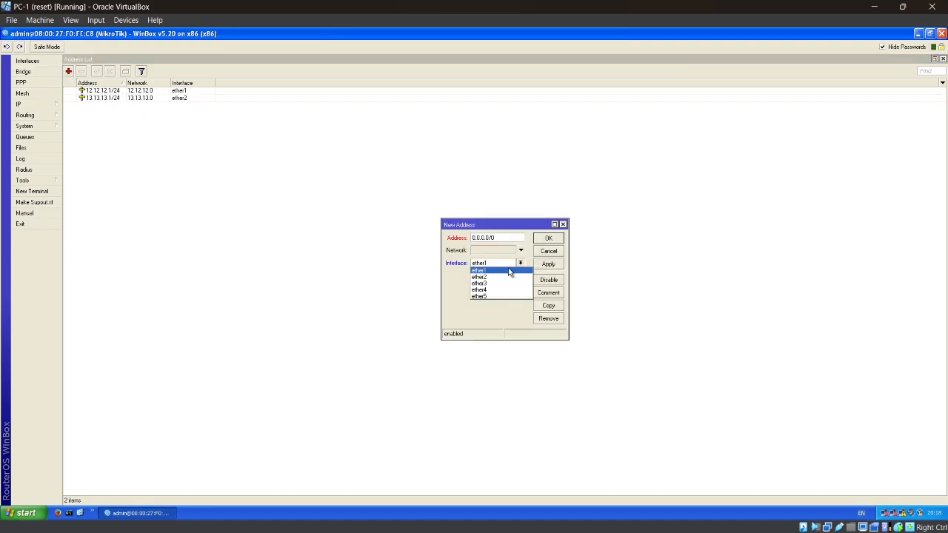
{"action": "left_click", "coordinate": [487, 285]}
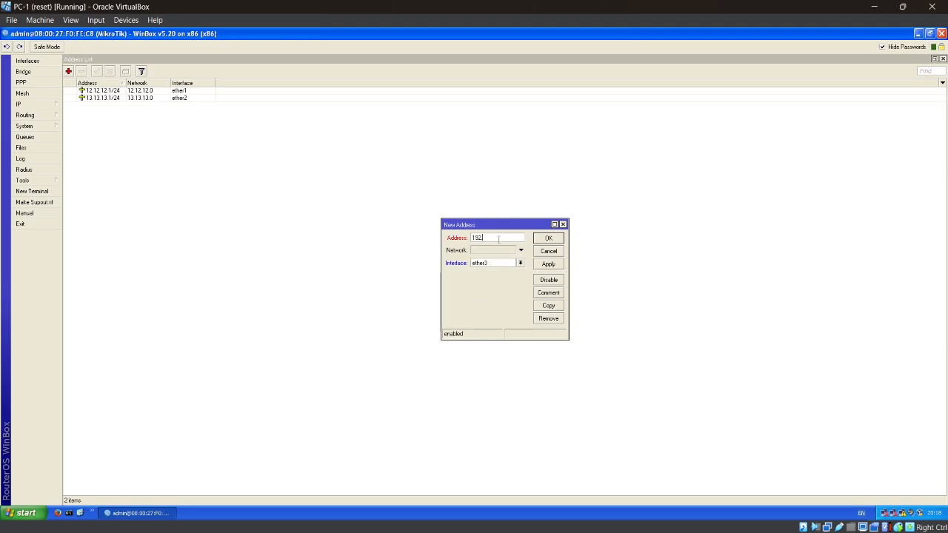
{"action": "left_click", "coordinate": [498, 239]}
{"action": "type", "text": "192.168.1.1/26"}
{"action": "left_click", "coordinate": [547, 264]}
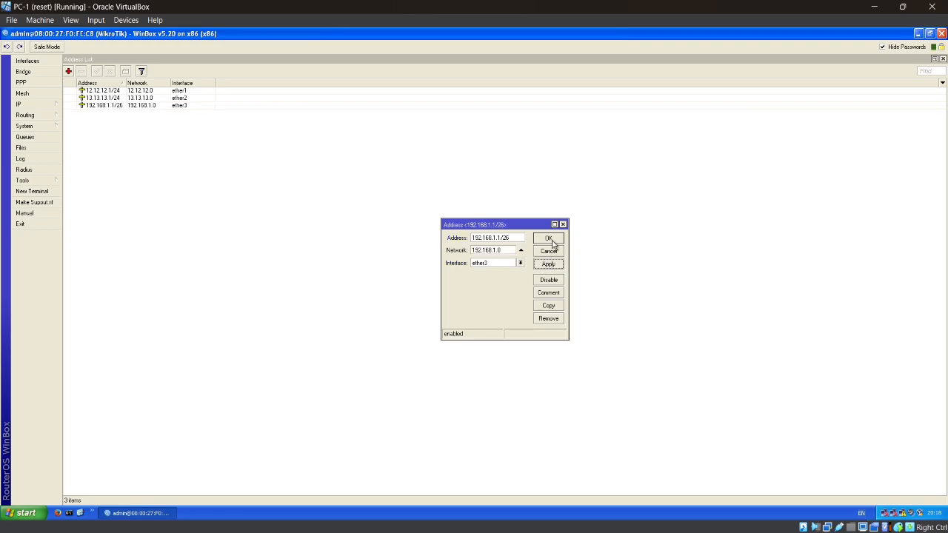
Step: Change the ether3 entry's IP address to 192.168.1.62, keeping its subnet prefix, and save it
{"action": "left_click", "coordinate": [497, 237]}
{"action": "key", "text": "BackSpace"}
{"action": "type", "text": "62"}
{"action": "left_click", "coordinate": [553, 265]}
{"action": "left_click", "coordinate": [554, 237]}
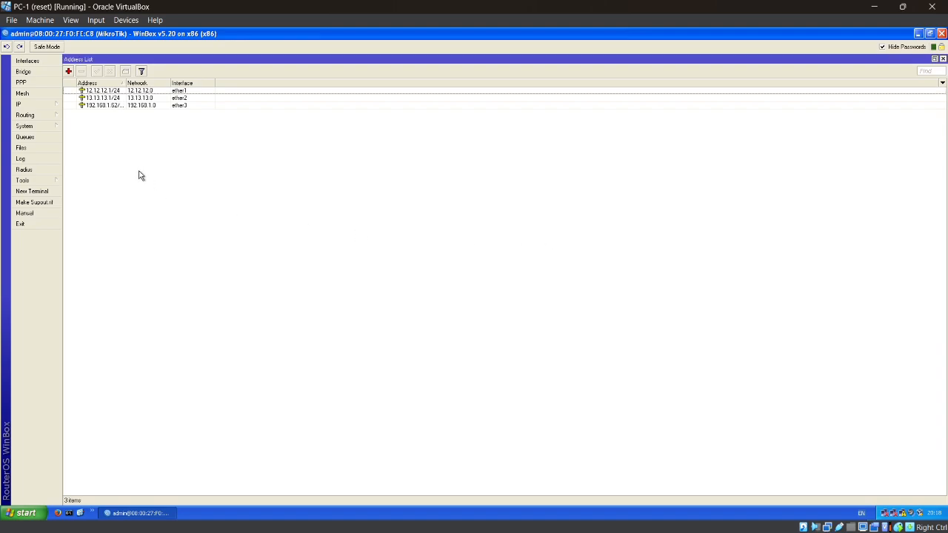
Step: Add the IP address 192.168.1.126/26 on interface ether4
{"action": "left_click", "coordinate": [68, 71]}
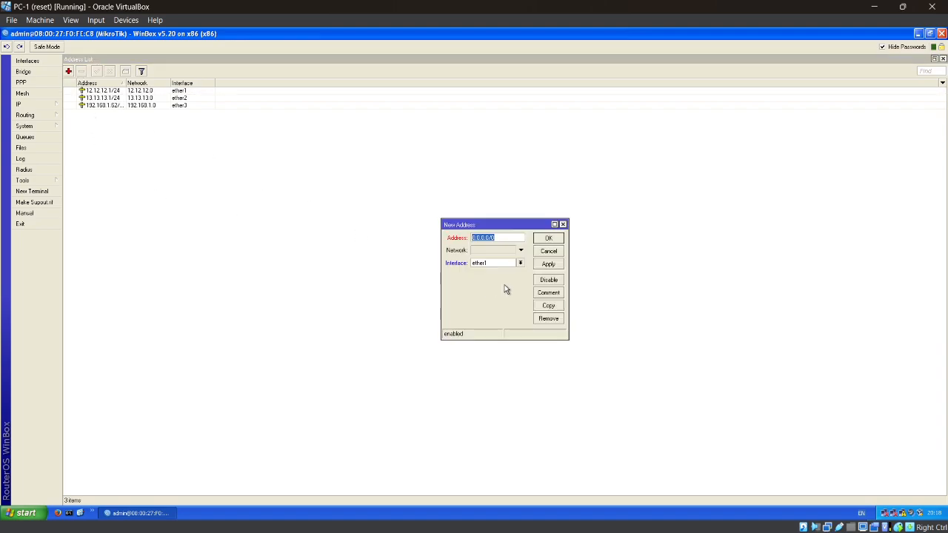
{"action": "key", "text": "BackSpace"}
{"action": "left_click", "coordinate": [519, 262]}
{"action": "left_click", "coordinate": [498, 290]}
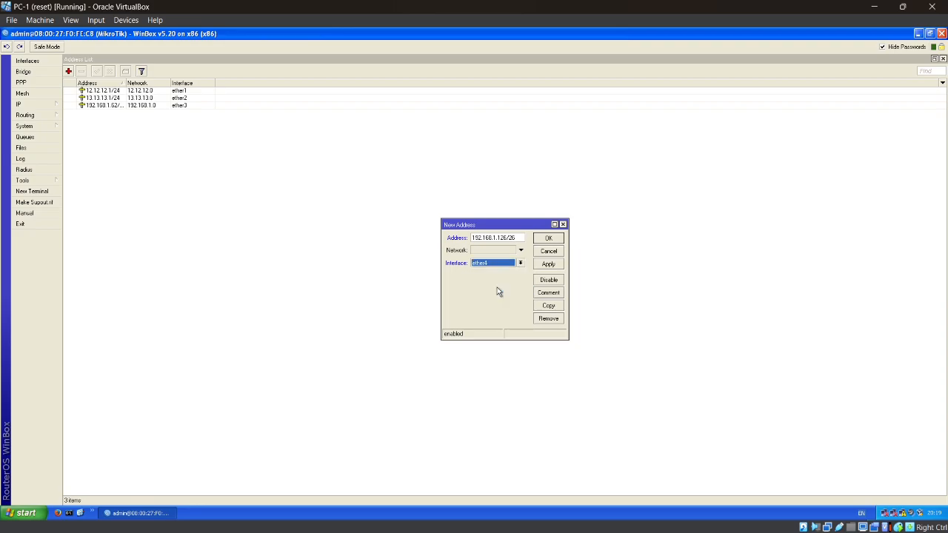
{"action": "left_click", "coordinate": [548, 264]}
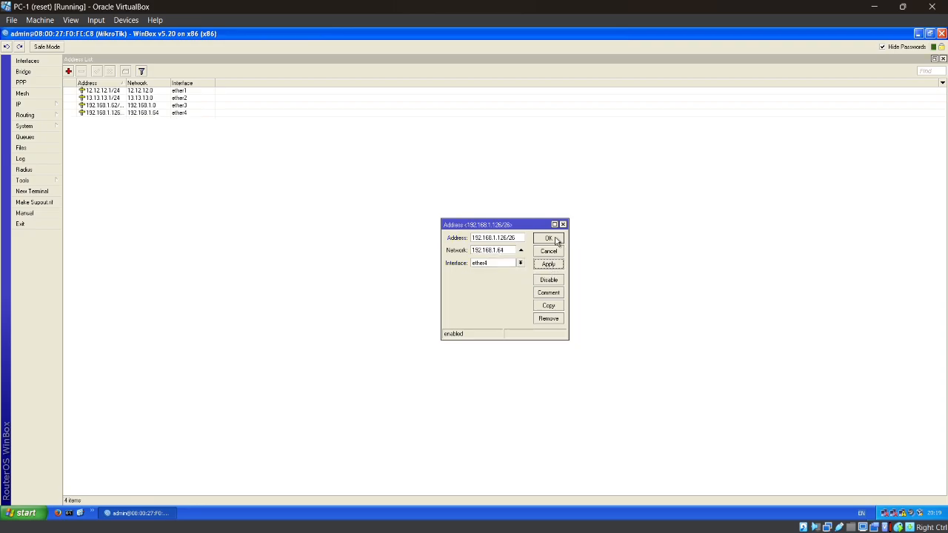
{"action": "left_click", "coordinate": [555, 241]}
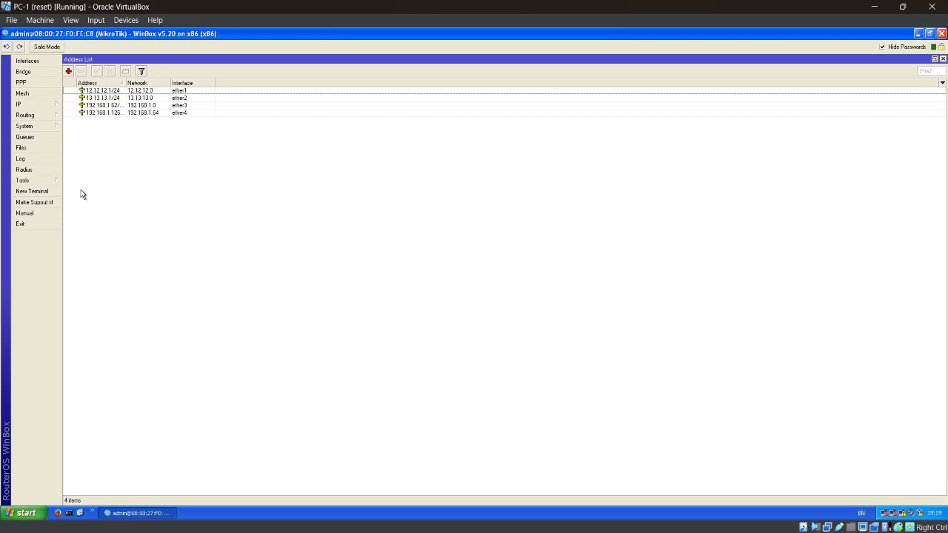
Step: Switch to Chrome and view the Router 2 address settings in SIMULASI ROUTING STATIK DI MIKROTIK.pdf
{"action": "mouse_move", "coordinate": [304, 527]}
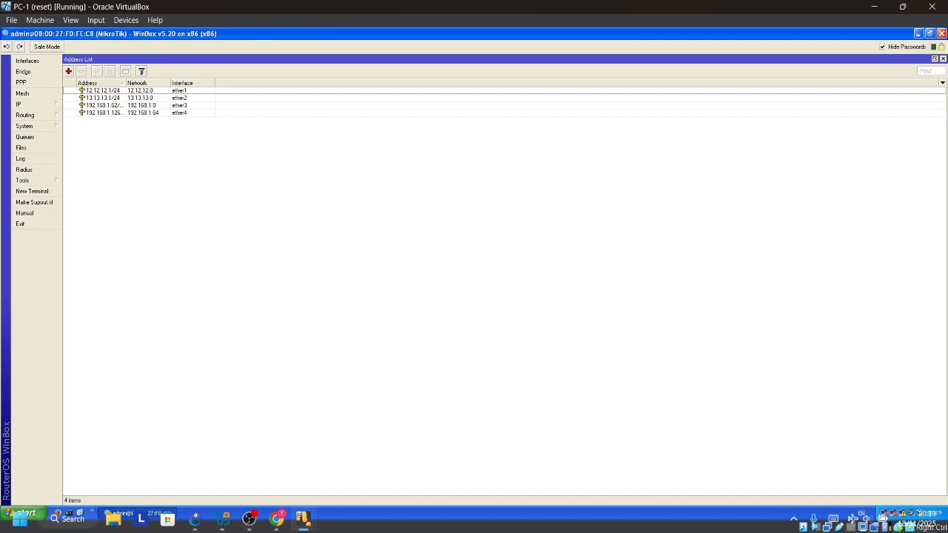
{"action": "left_click", "coordinate": [276, 518]}
{"action": "scroll", "coordinate": [367, 311], "scroll_direction": "down", "scroll_amount": 10}
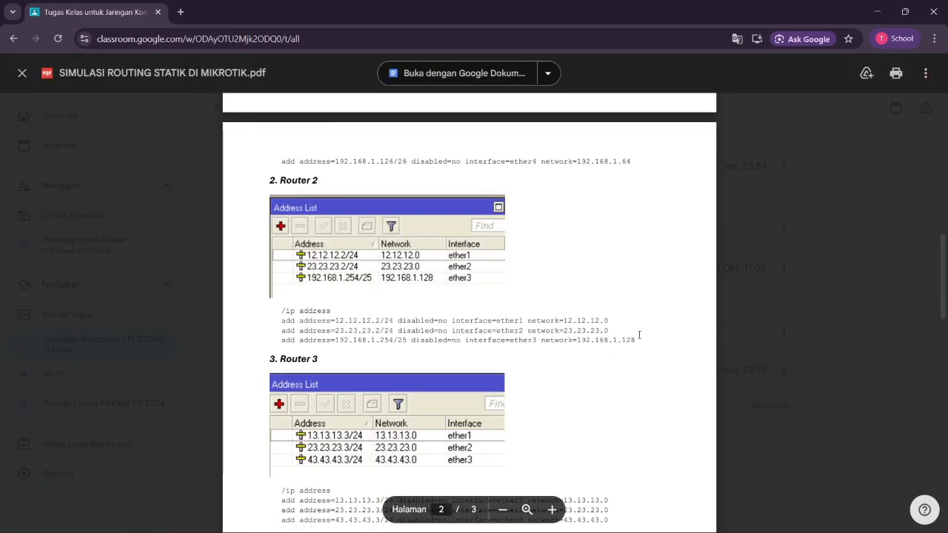
Step: Copy Router 2's /ip address command block for ether1, ether2 and ether3 from the PDF
{"action": "left_click_drag", "start_coordinate": [634, 342], "coordinate": [331, 311]}
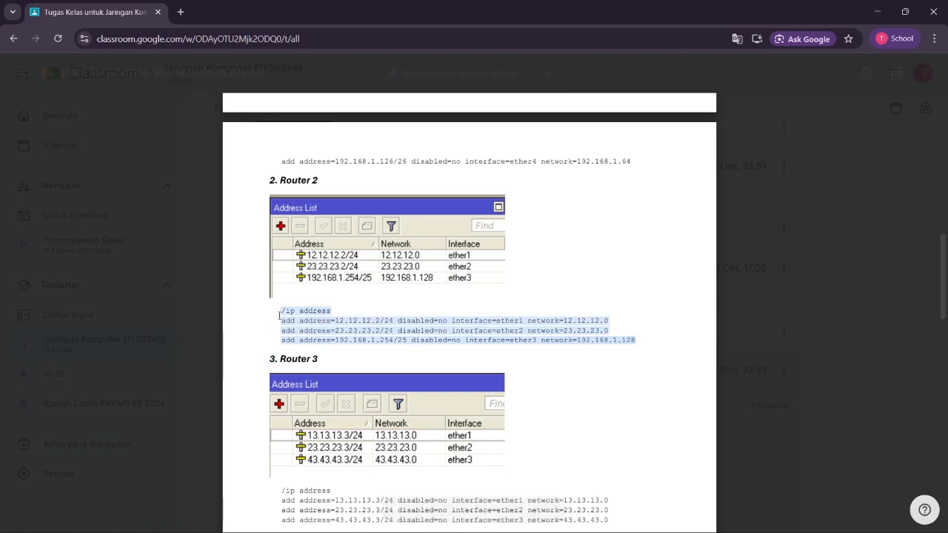
{"action": "right_click", "coordinate": [319, 324]}
{"action": "left_click", "coordinate": [326, 337]}
Step: On PC-3, paste the Router 2 commands (12.12.12.2/24, 23.23.23.2/24, 192.168.1.254/25 on ether1–ether3) into a new WinBox terminal and open the address list
{"action": "mouse_move", "coordinate": [306, 520]}
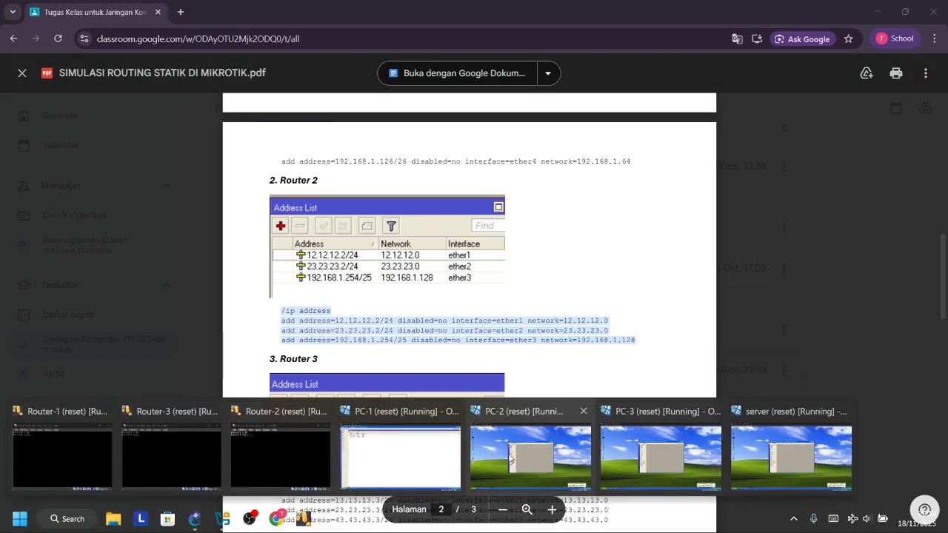
{"action": "left_click", "coordinate": [642, 445]}
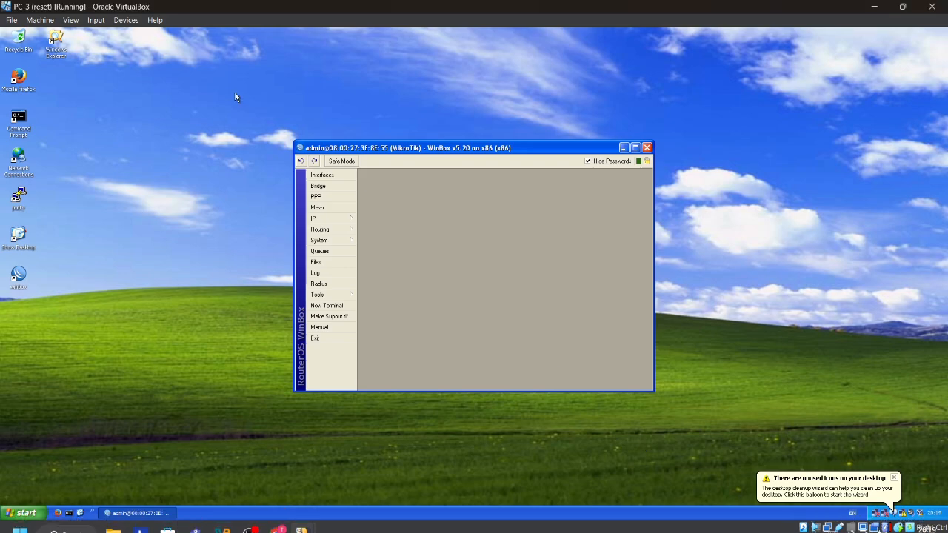
{"action": "left_click", "coordinate": [635, 148]}
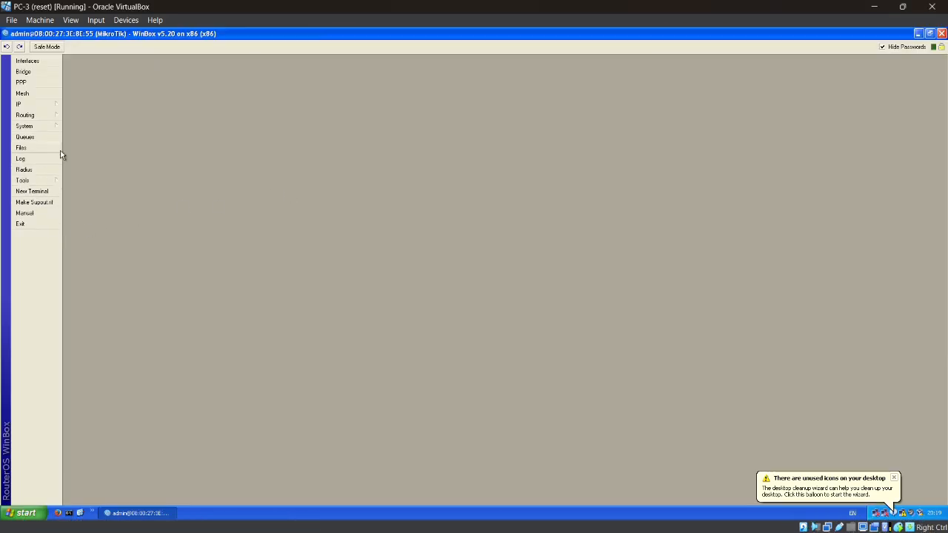
{"action": "left_click", "coordinate": [43, 192]}
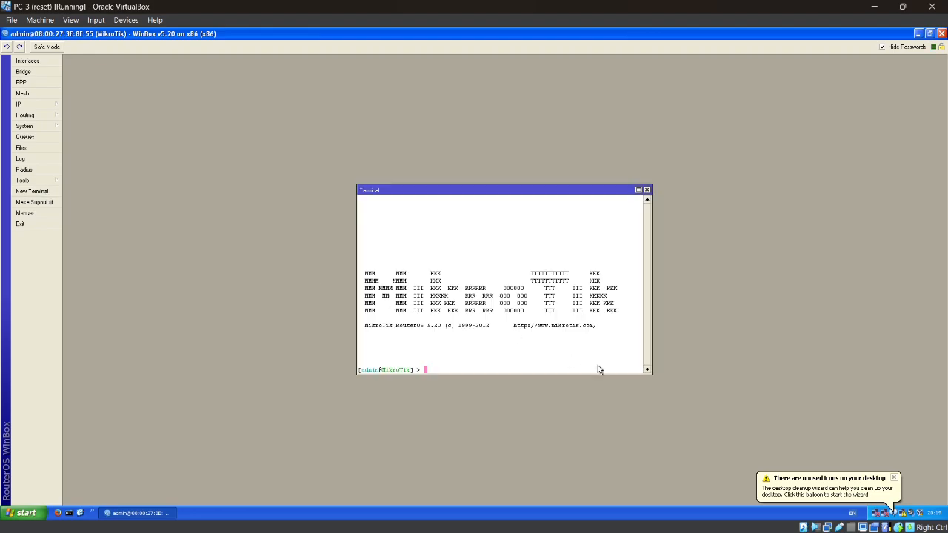
{"action": "right_click", "coordinate": [427, 369]}
{"action": "left_click", "coordinate": [449, 395]}
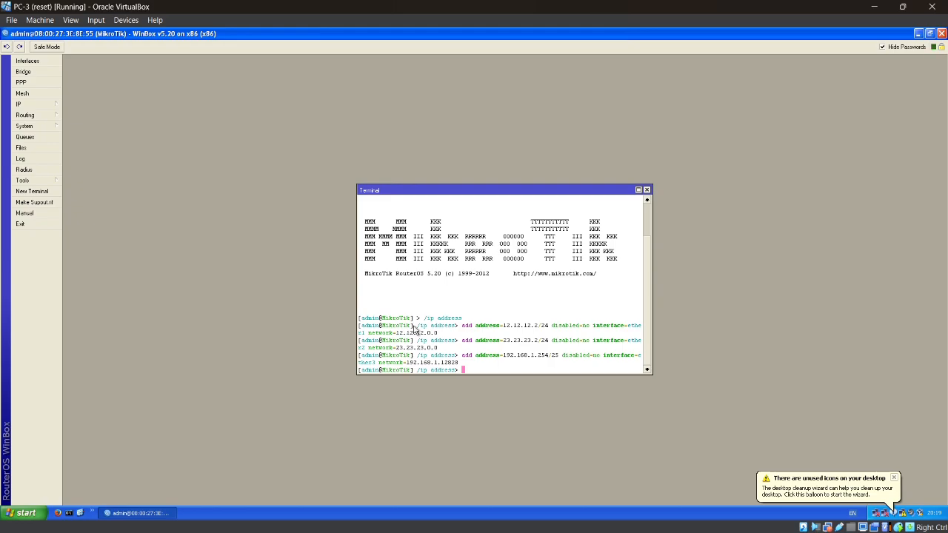
{"action": "left_click", "coordinate": [33, 104]}
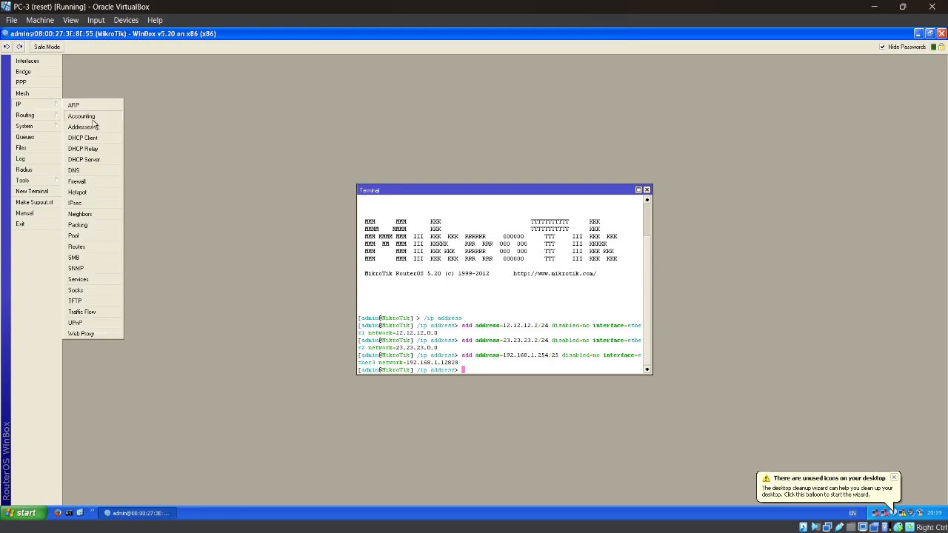
{"action": "left_click", "coordinate": [94, 131]}
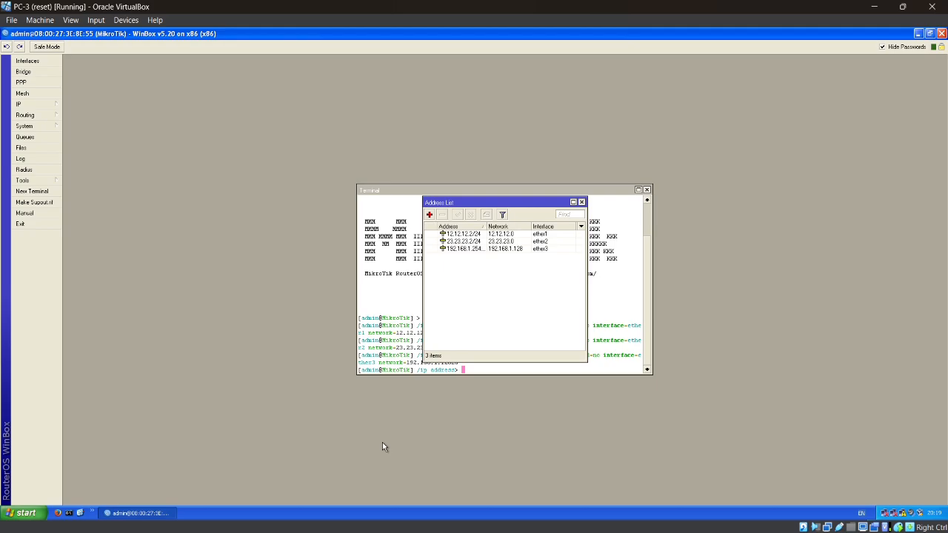
Step: Switch back to the PDF in Chrome and copy Router 3's /ip address command block
{"action": "mouse_move", "coordinate": [304, 529]}
{"action": "left_click", "coordinate": [276, 518]}
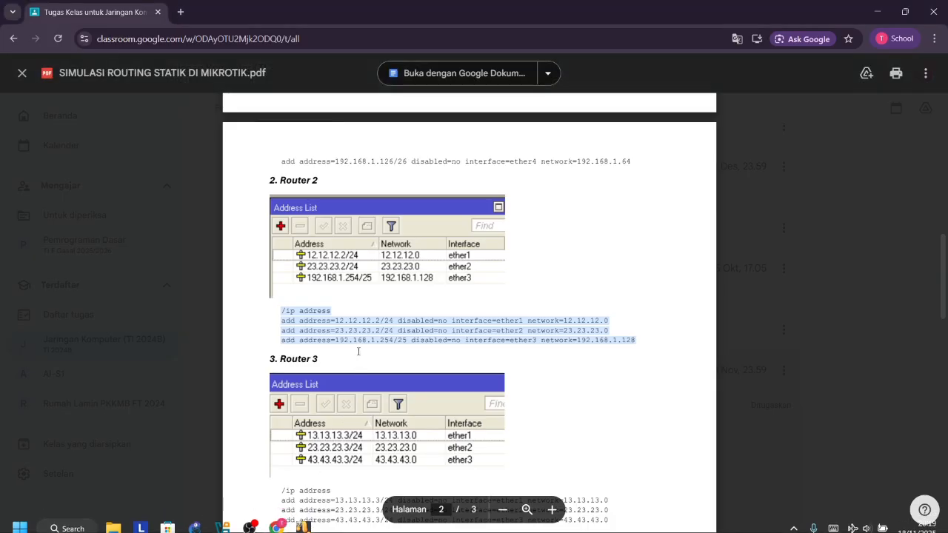
{"action": "scroll", "coordinate": [449, 295], "scroll_direction": "down", "scroll_amount": 3}
{"action": "left_click_drag", "start_coordinate": [611, 276], "coordinate": [280, 241]}
{"action": "right_click", "coordinate": [326, 258]}
{"action": "left_click", "coordinate": [348, 274]}
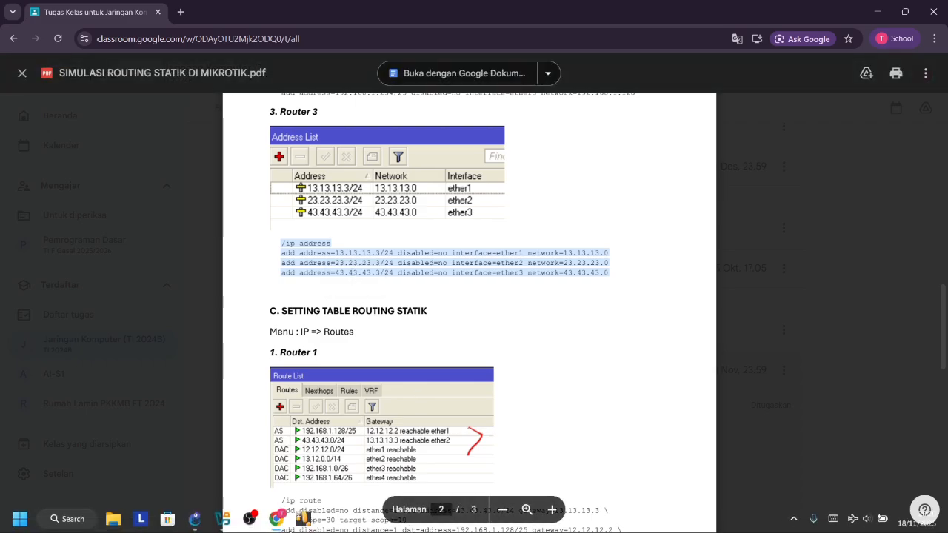
Step: On the server machine, paste the Router 3 commands (13.13.13.3/24, 23.23.23.3/24, 43.43.43.3/24 on ether1–ether3) into a new WinBox terminal
{"action": "mouse_move", "coordinate": [302, 518]}
{"action": "left_click", "coordinate": [791, 455]}
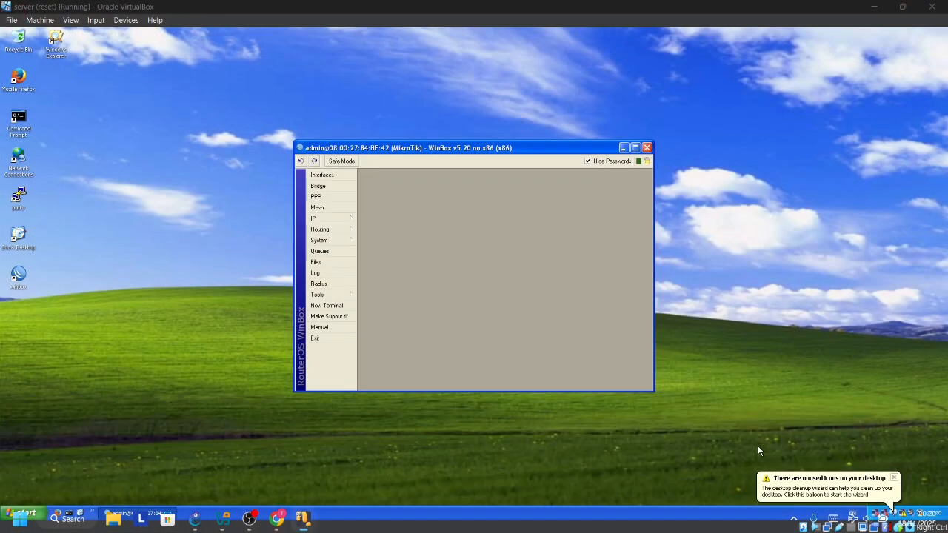
{"action": "left_click", "coordinate": [326, 305]}
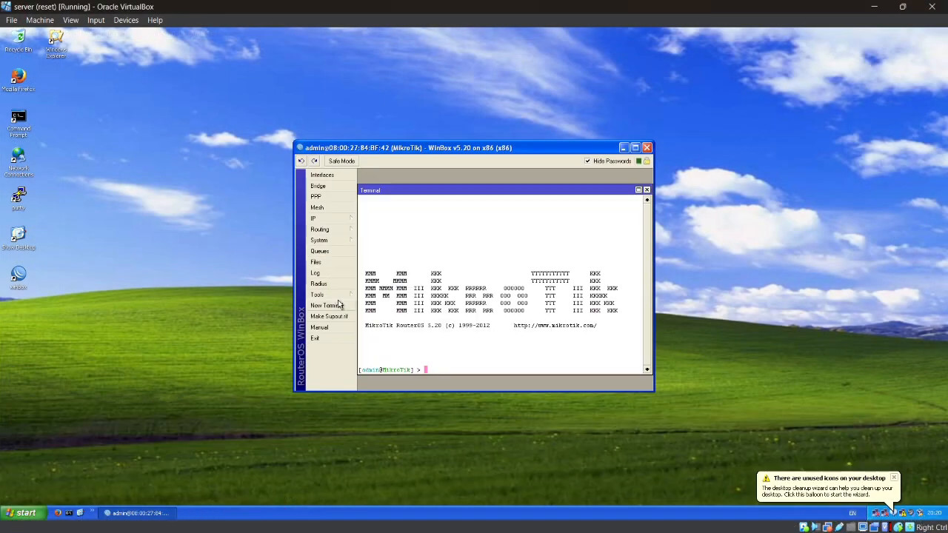
{"action": "right_click", "coordinate": [426, 374]}
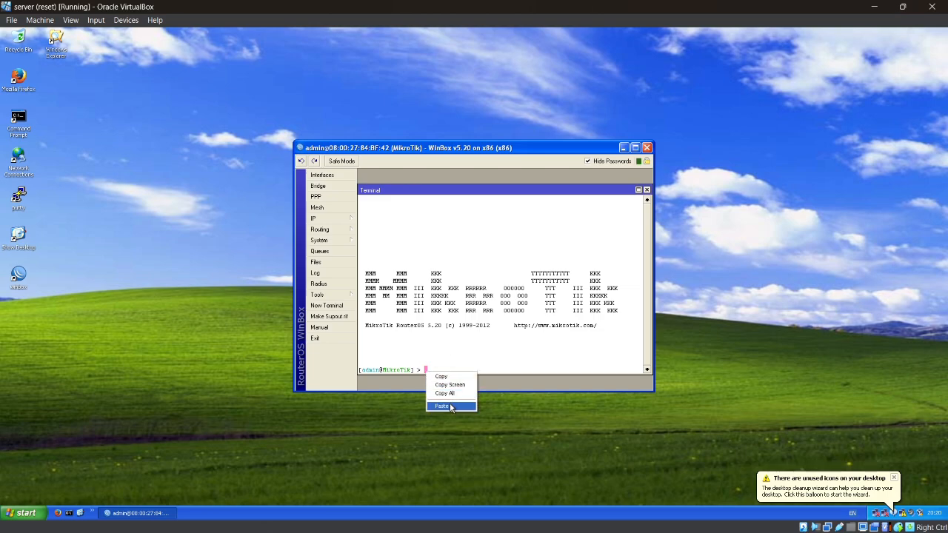
{"action": "left_click", "coordinate": [437, 405]}
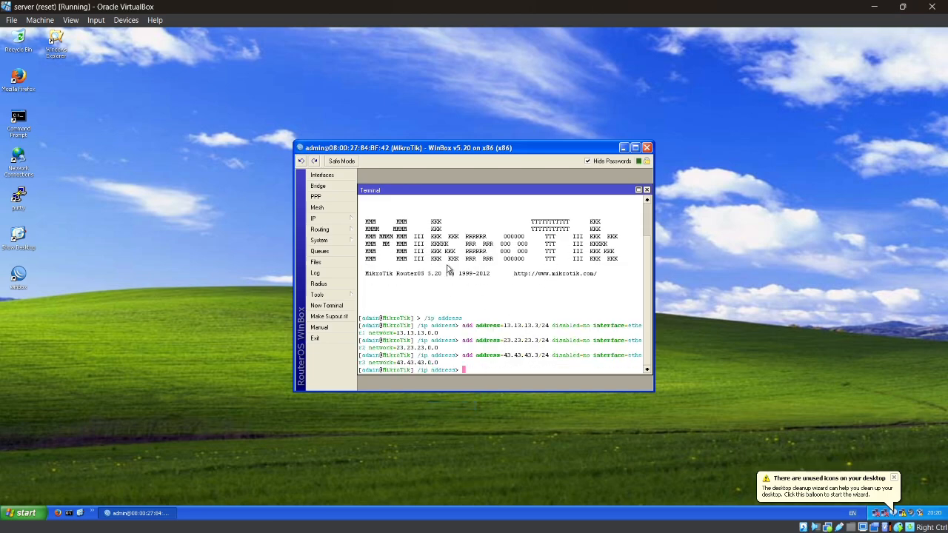
Step: Check the address entries in Router 3's address list and close it
{"action": "left_click", "coordinate": [351, 218]}
{"action": "left_click", "coordinate": [400, 242]}
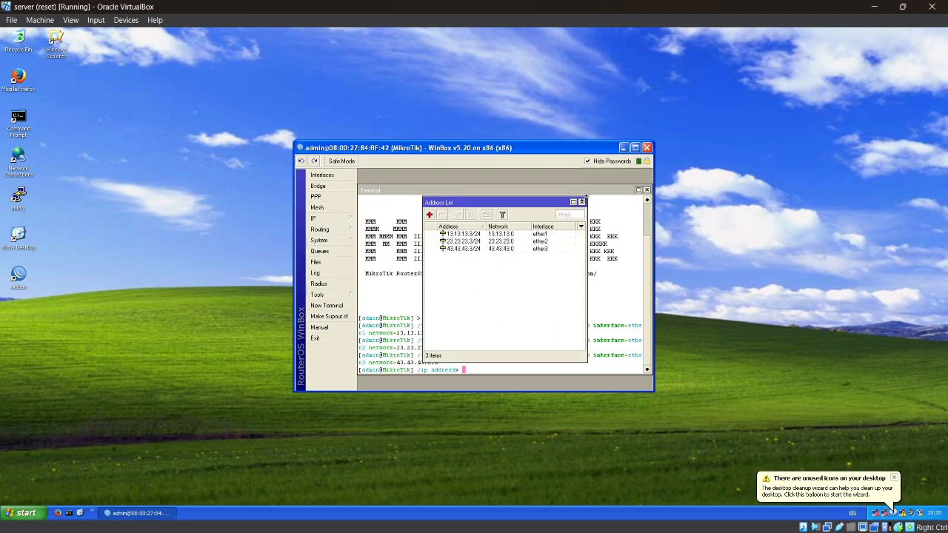
{"action": "left_click", "coordinate": [581, 203]}
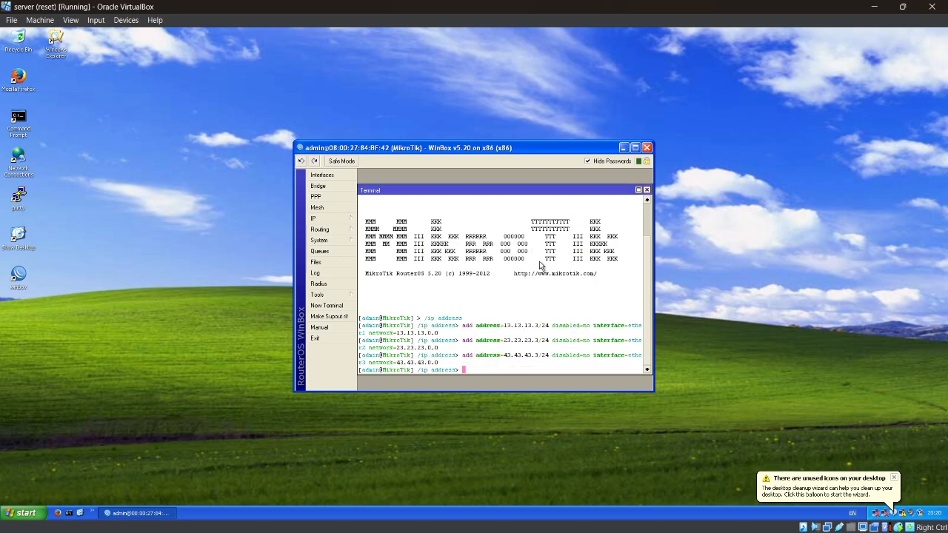
Step: Switch to the PC-1 virtual machine and open the Internet Protocol (TCP/IP) properties of Local Area Connection
{"action": "mouse_move", "coordinate": [304, 518]}
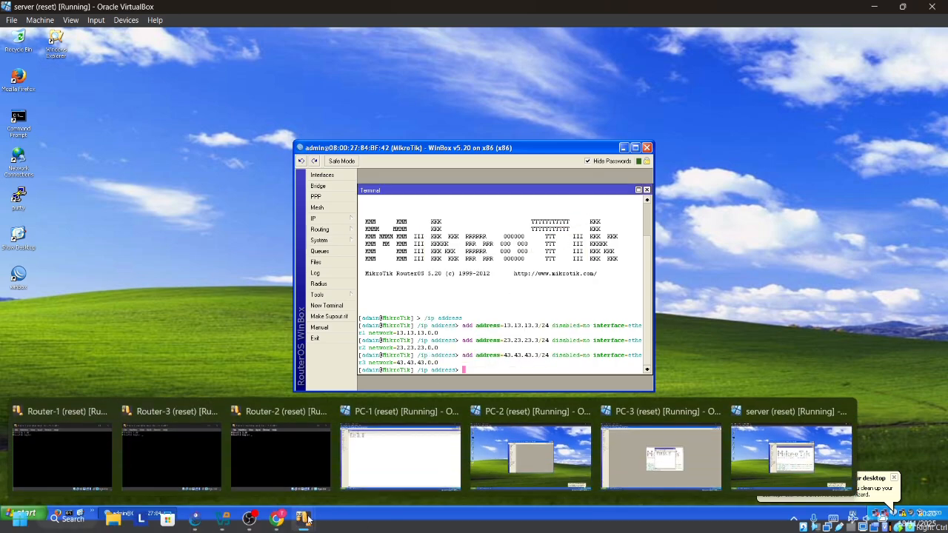
{"action": "left_click", "coordinate": [391, 476]}
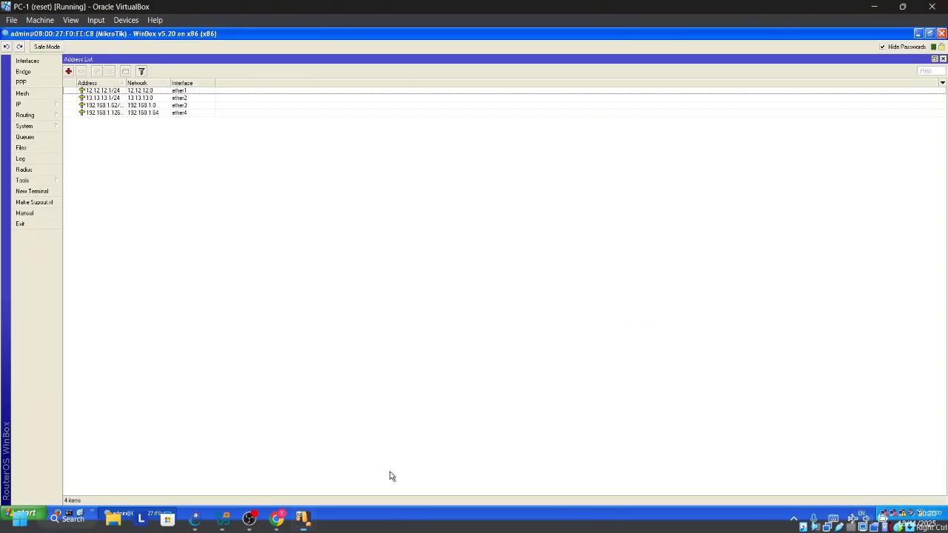
{"action": "left_click", "coordinate": [894, 514]}
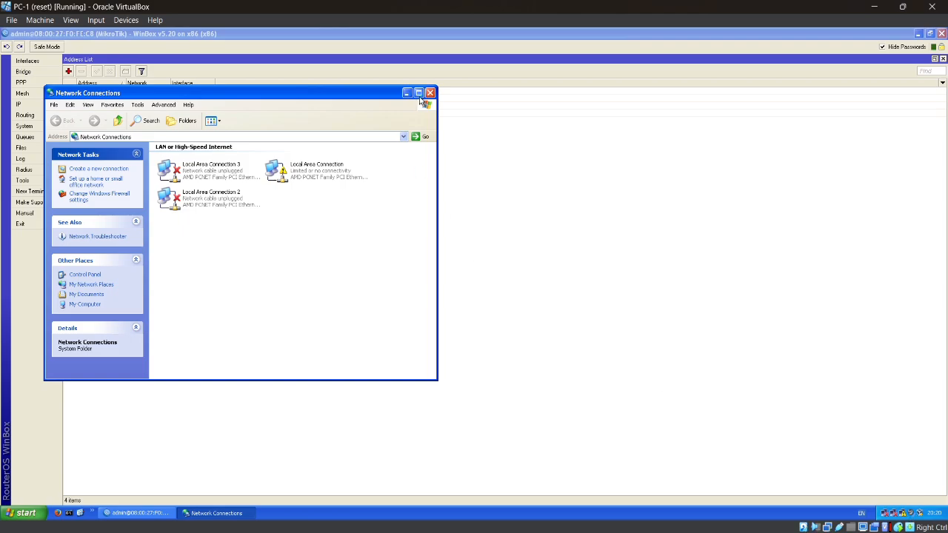
{"action": "left_click", "coordinate": [429, 94]}
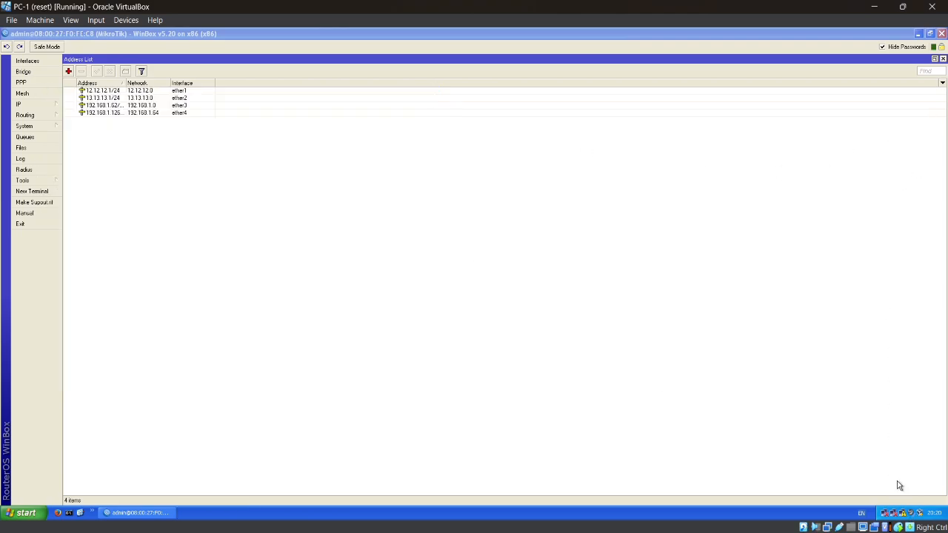
{"action": "double_click", "coordinate": [903, 513]}
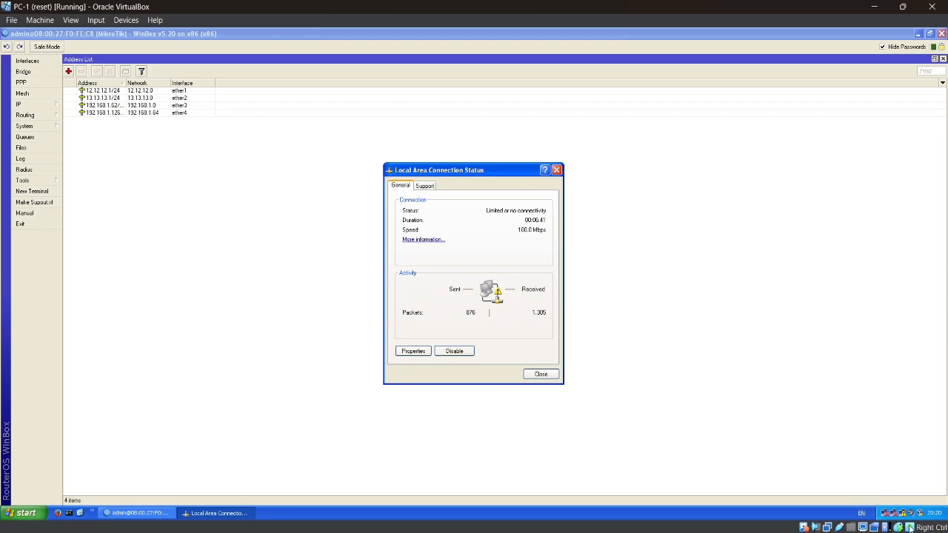
{"action": "left_click", "coordinate": [412, 351]}
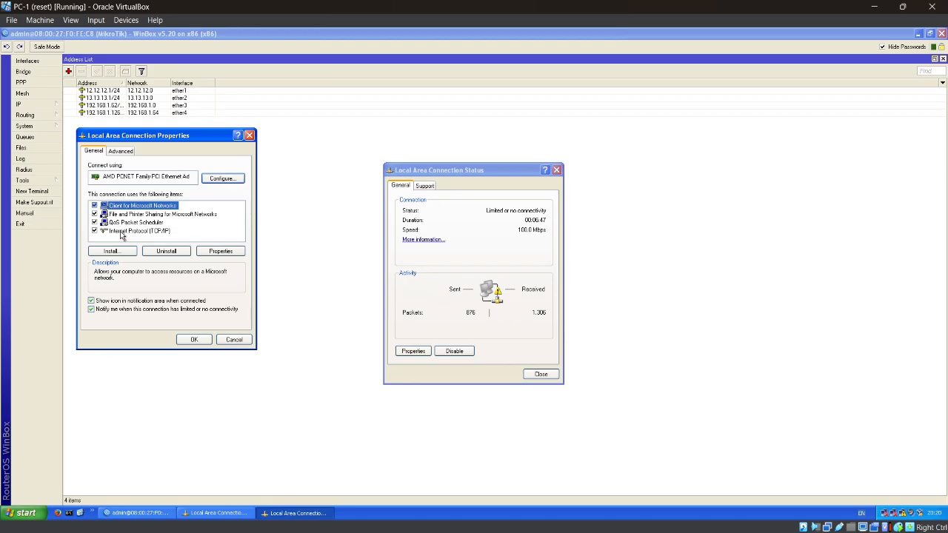
{"action": "left_click", "coordinate": [122, 232]}
{"action": "double_click", "coordinate": [122, 232]}
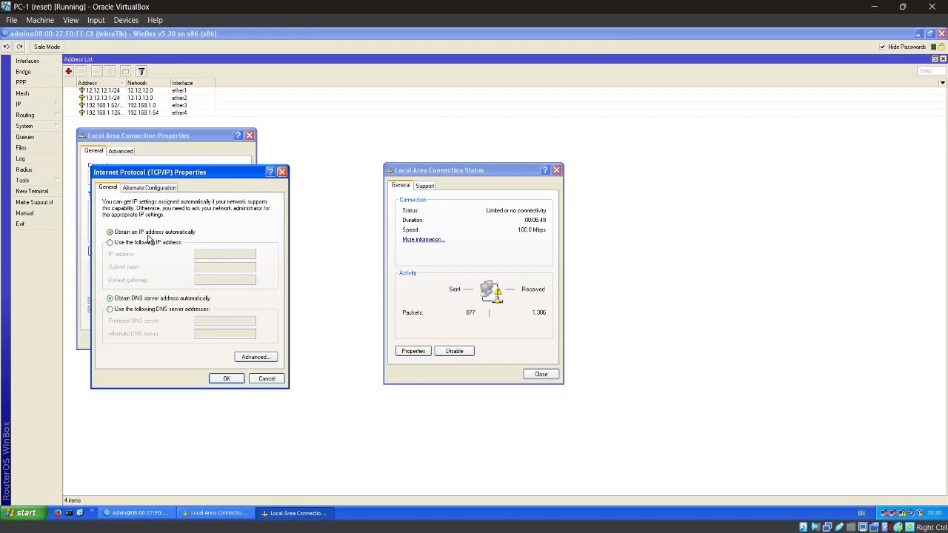
Step: Assign PC-1 the static IP 192.168.1.1, subnet mask 255.255.255.192 and default gateway 192.168.1.62, save, and close the connection status
{"action": "left_click", "coordinate": [118, 245]}
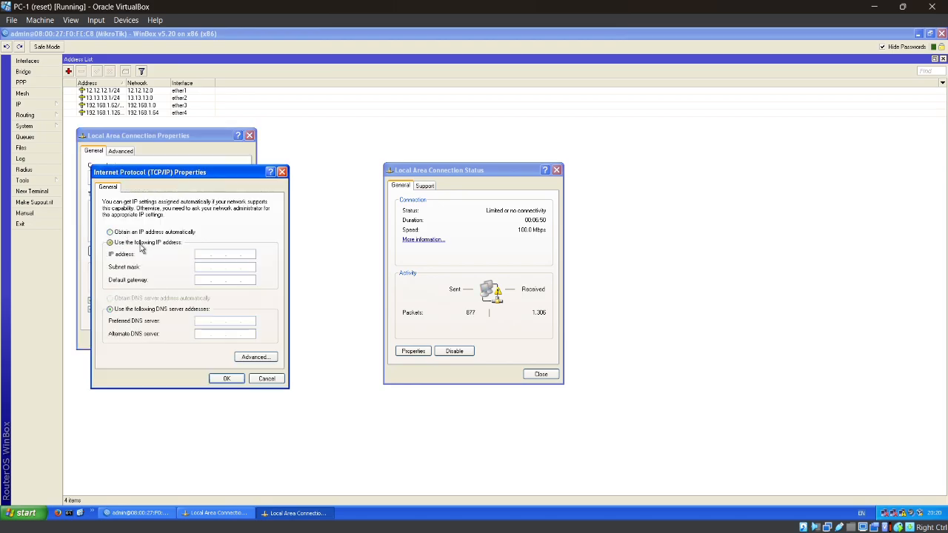
{"action": "left_click", "coordinate": [202, 254]}
{"action": "type", "text": "192 . 168 . 1 . 1"}
{"action": "left_click", "coordinate": [246, 267]}
{"action": "type", "text": "1 . 1"}
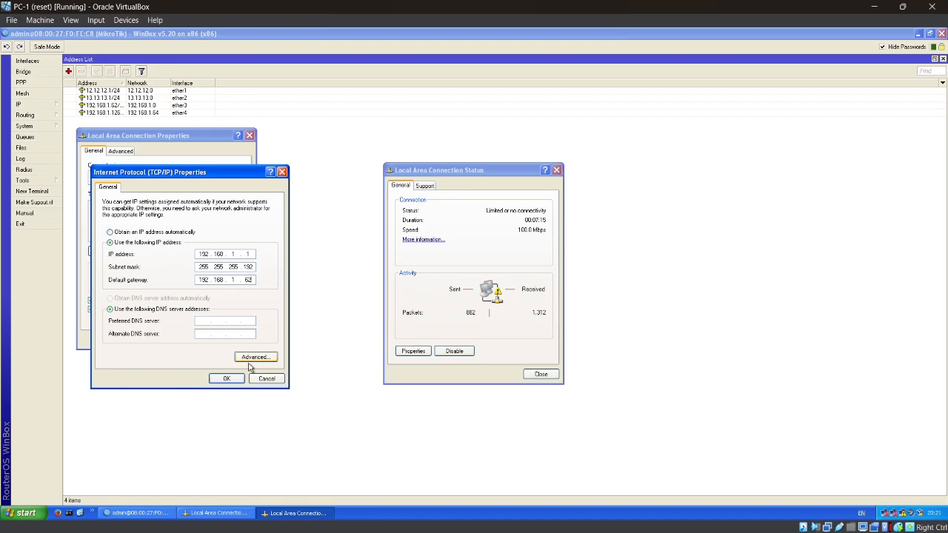
{"action": "left_click", "coordinate": [227, 378]}
{"action": "left_click", "coordinate": [197, 341]}
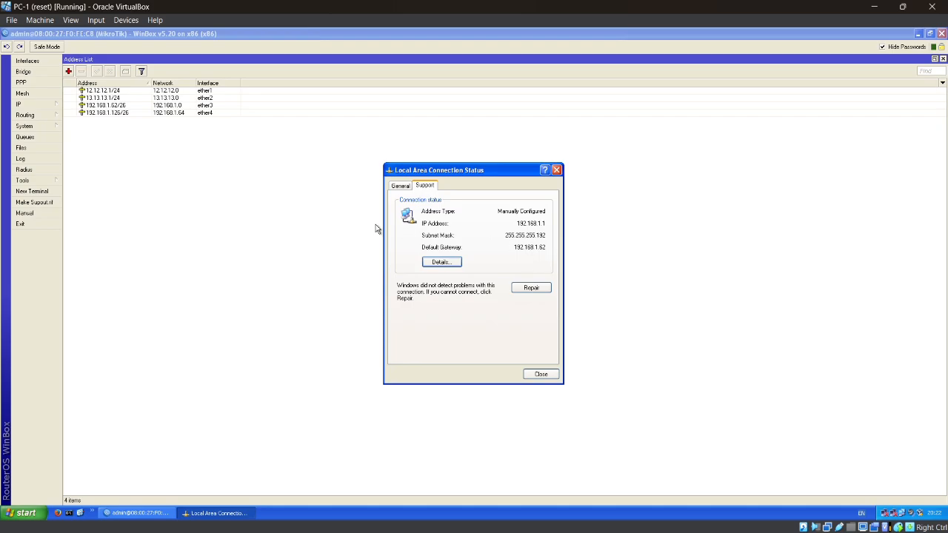
{"action": "left_click", "coordinate": [555, 171]}
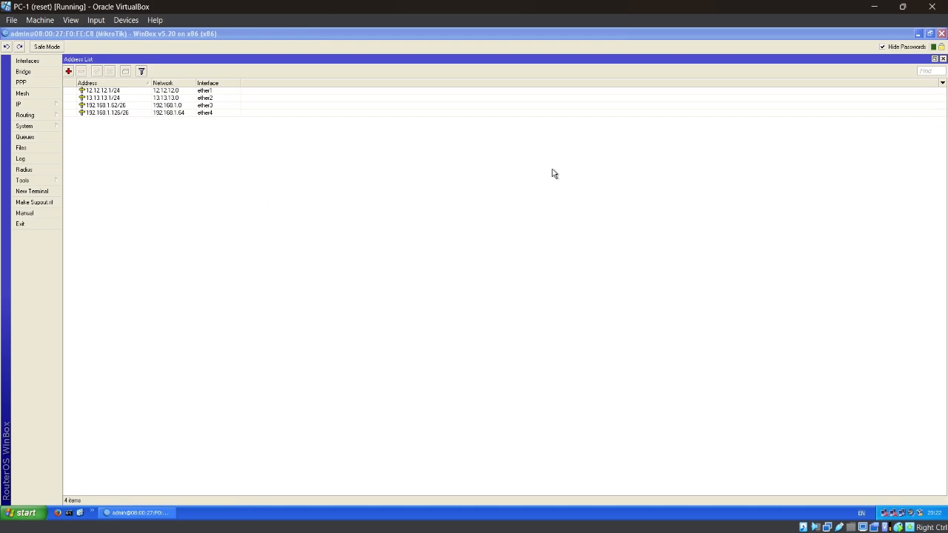
Step: Switch to the PC-2 virtual machine and open the router's IP address list in WinBox
{"action": "mouse_move", "coordinate": [307, 524]}
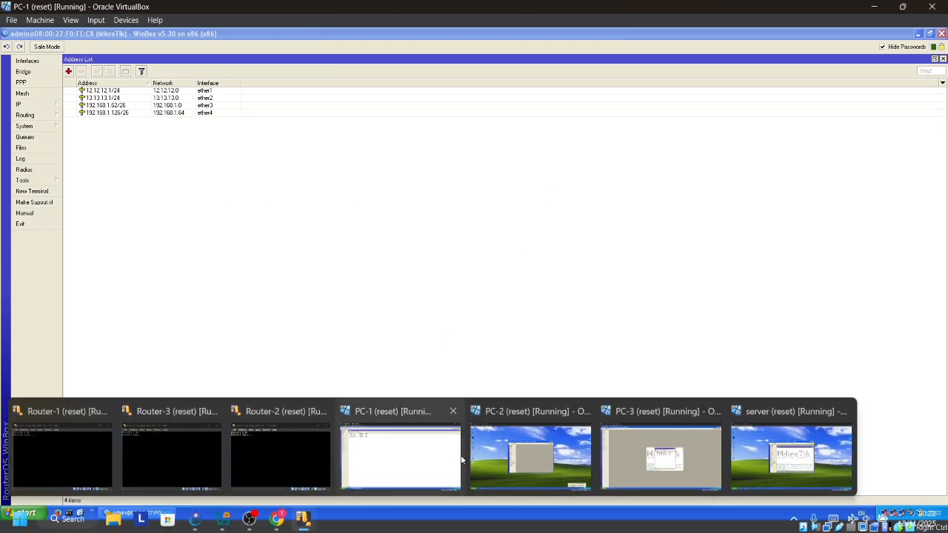
{"action": "left_click", "coordinate": [519, 451]}
{"action": "left_click", "coordinate": [343, 220]}
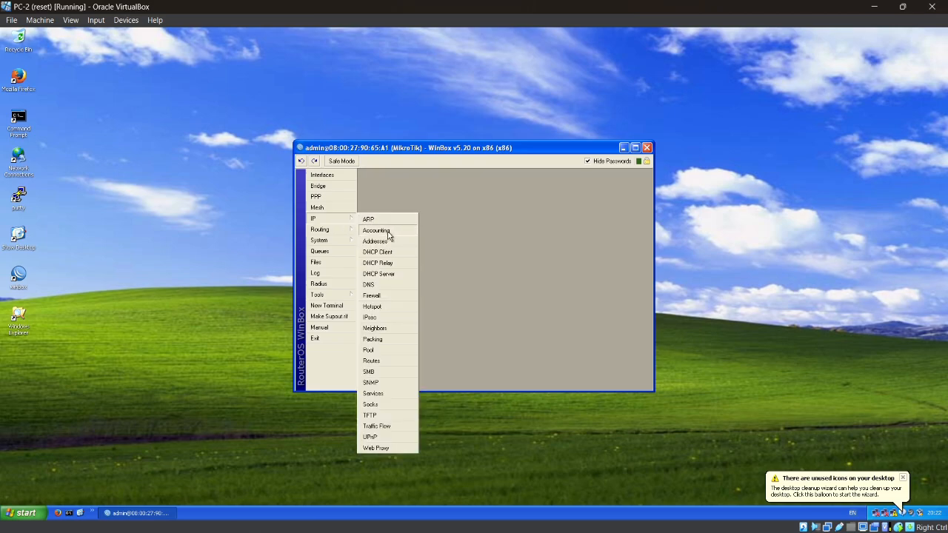
{"action": "left_click", "coordinate": [390, 244]}
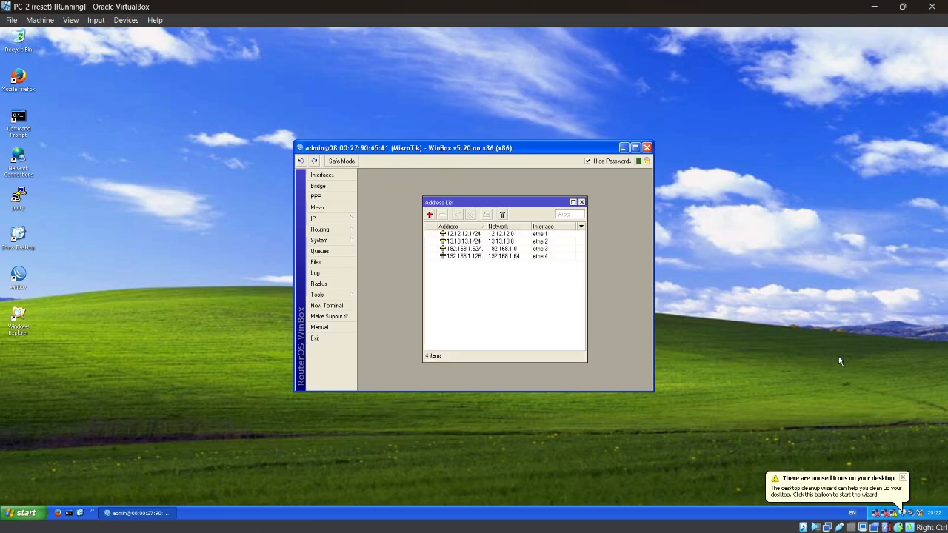
Step: Open the TCP/IP properties of PC-2's Local Area Connection and set the static IP address 192.168.1.65
{"action": "double_click", "coordinate": [892, 512]}
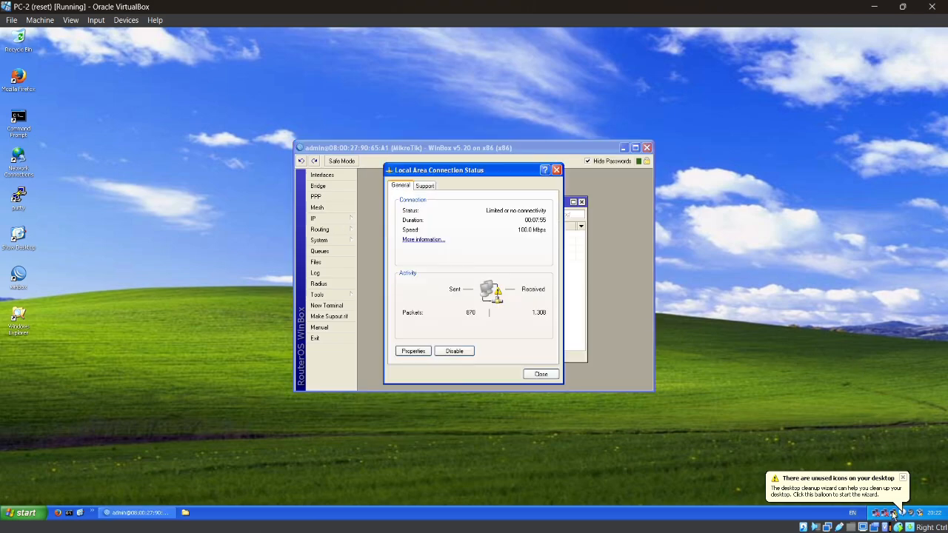
{"action": "left_click", "coordinate": [419, 352]}
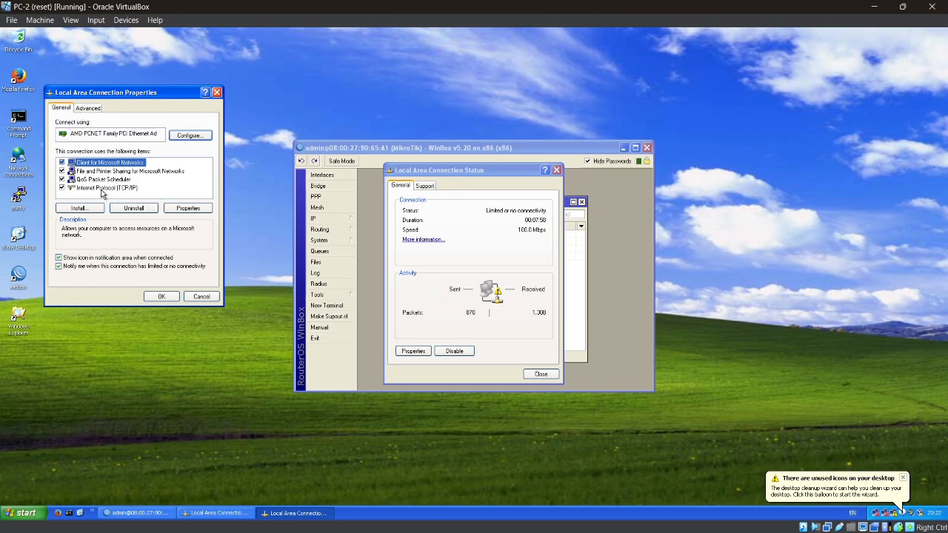
{"action": "double_click", "coordinate": [104, 188]}
{"action": "left_click", "coordinate": [128, 199]}
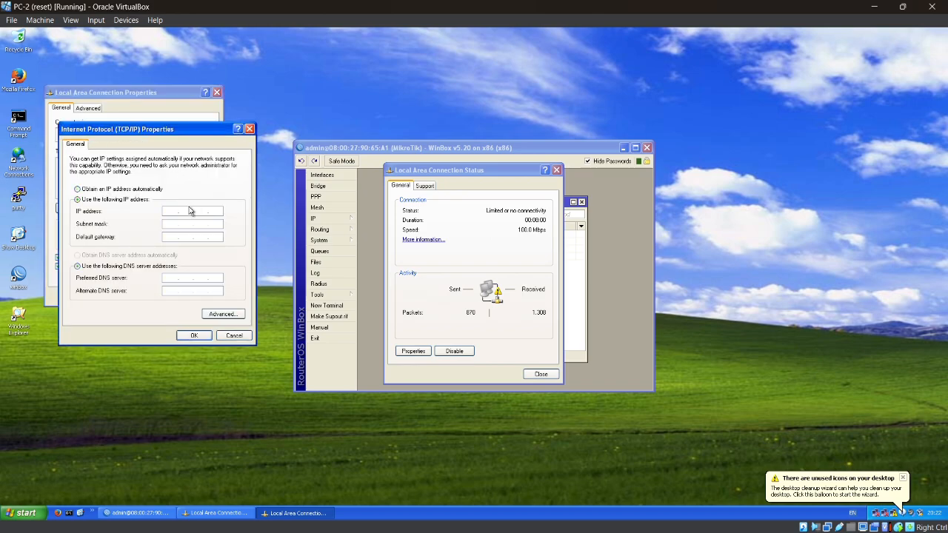
{"action": "left_click", "coordinate": [175, 211]}
{"action": "type", "text": "192 . 168 . 1 . 65"}
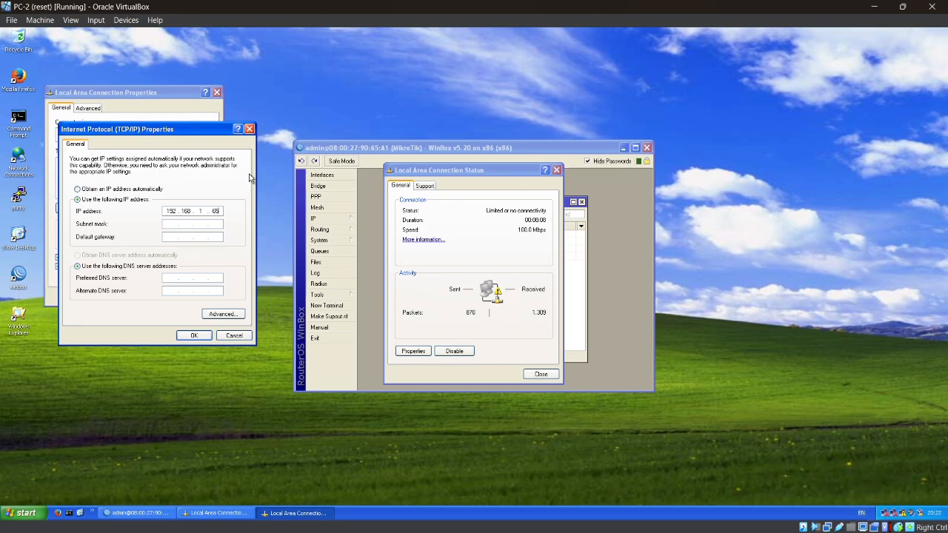
Step: Set PC-2's subnet mask to 255.255.255.192, fill in the default gateway address and accept the TCP/IP settings
{"action": "left_click", "coordinate": [215, 226]}
{"action": "type", "text": "192"}
{"action": "type", "text": "192"}
{"action": "type", "text": "168"}
{"action": "type", "text": "1."}
{"action": "type", "text": "12"}
{"action": "type", "text": "8"}
{"action": "left_click", "coordinate": [201, 336]}
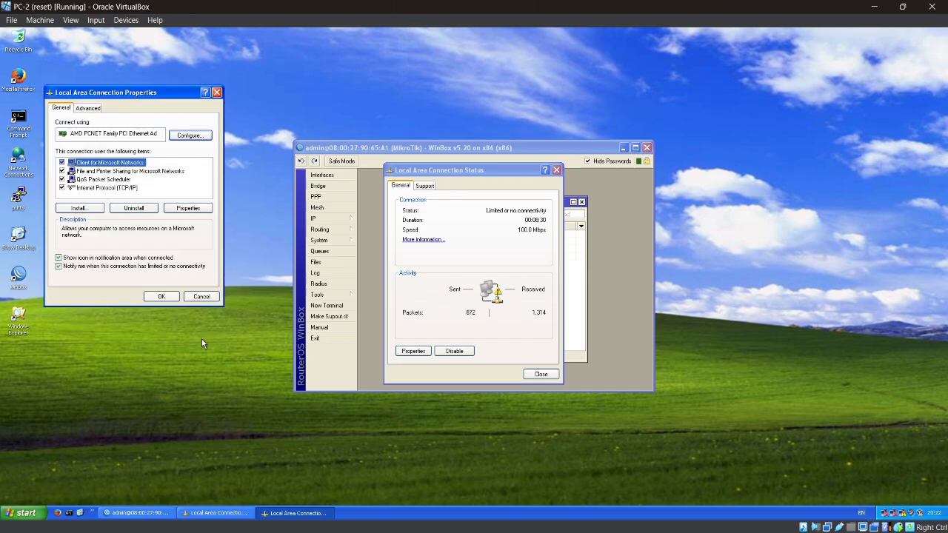
Step: Save PC-2's Local Area Connection properties, check the address details in the connection status and close it
{"action": "left_click", "coordinate": [170, 297]}
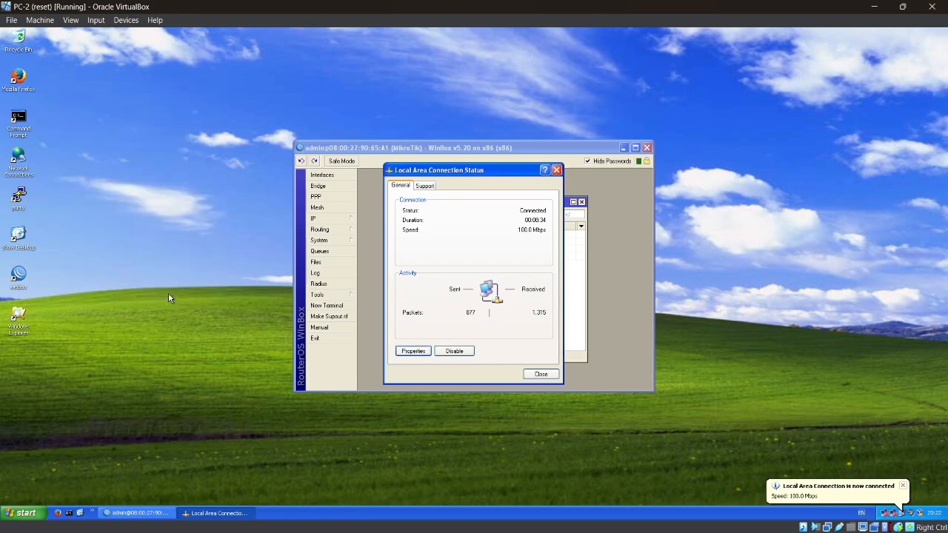
{"action": "left_click", "coordinate": [425, 186]}
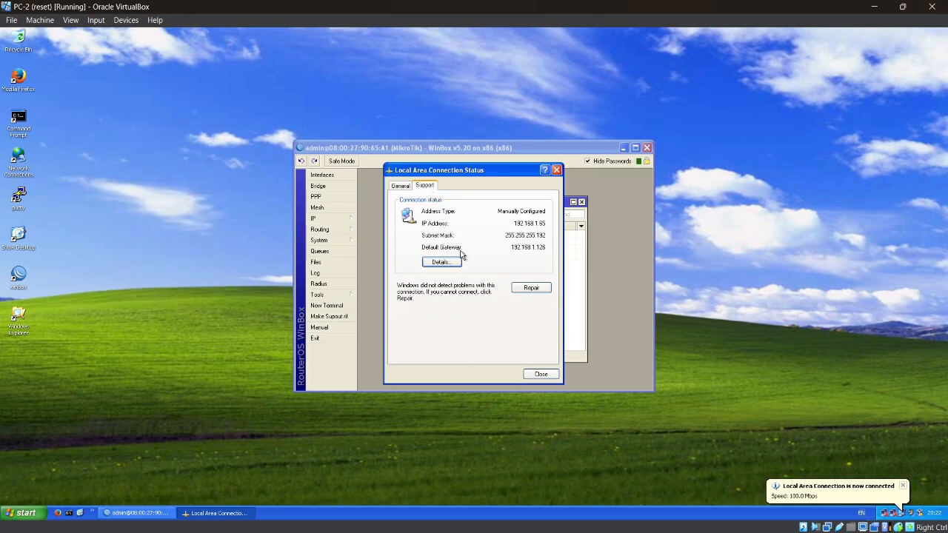
{"action": "left_click", "coordinate": [556, 171]}
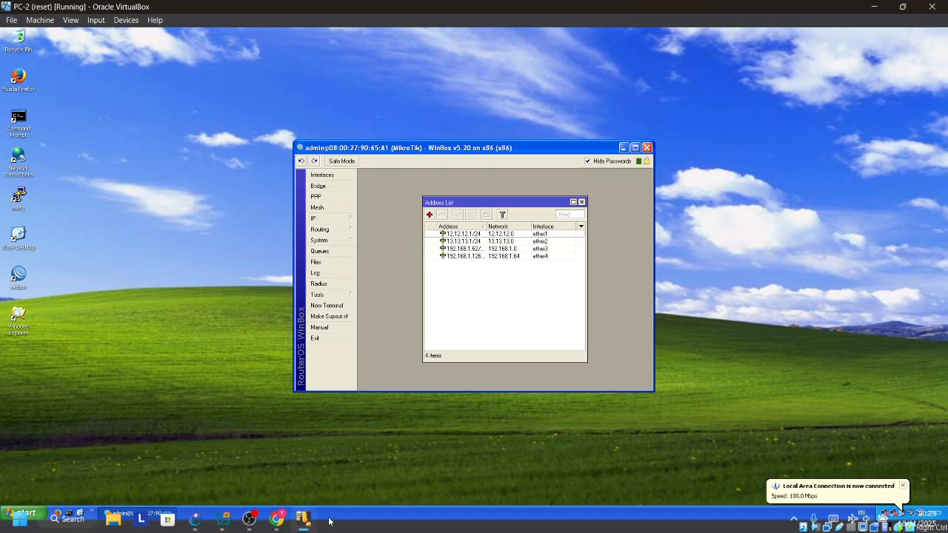
Step: Switch to the PC-3 virtual machine and close the address list and terminal windows in WinBox
{"action": "mouse_move", "coordinate": [303, 517]}
{"action": "left_click", "coordinate": [637, 460]}
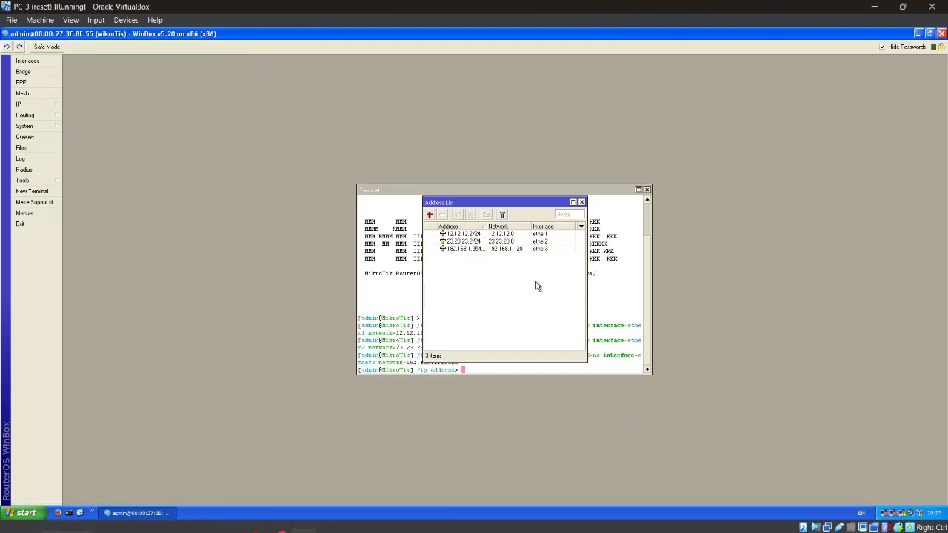
{"action": "left_click", "coordinate": [581, 202]}
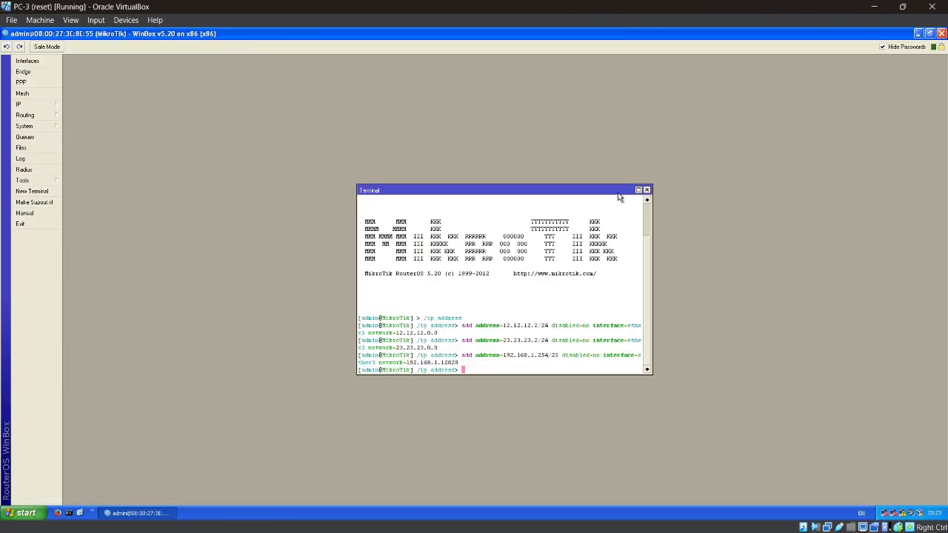
{"action": "left_click", "coordinate": [647, 190]}
Step: Open the TCP/IP properties of PC-3's Local Area Connection and set the static IP address 192.168.1.250
{"action": "double_click", "coordinate": [909, 512]}
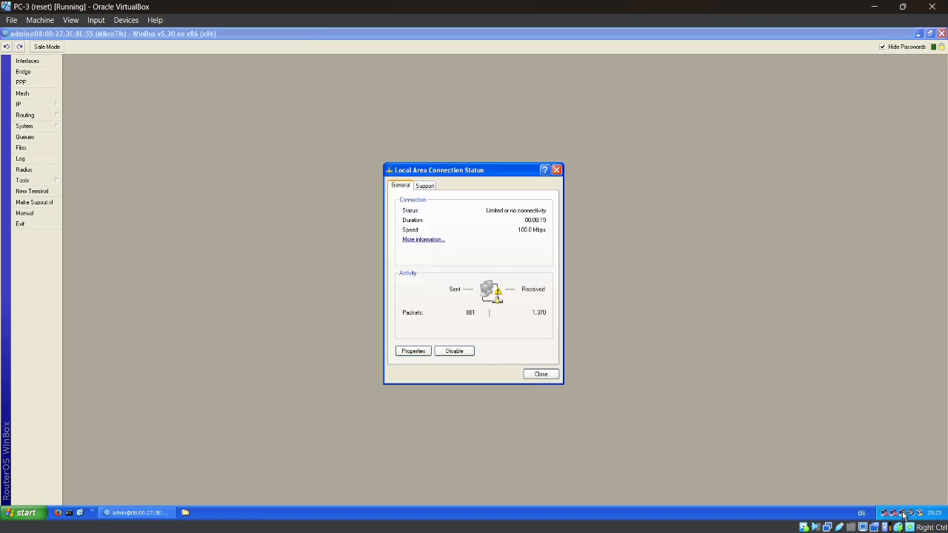
{"action": "left_click", "coordinate": [417, 354]}
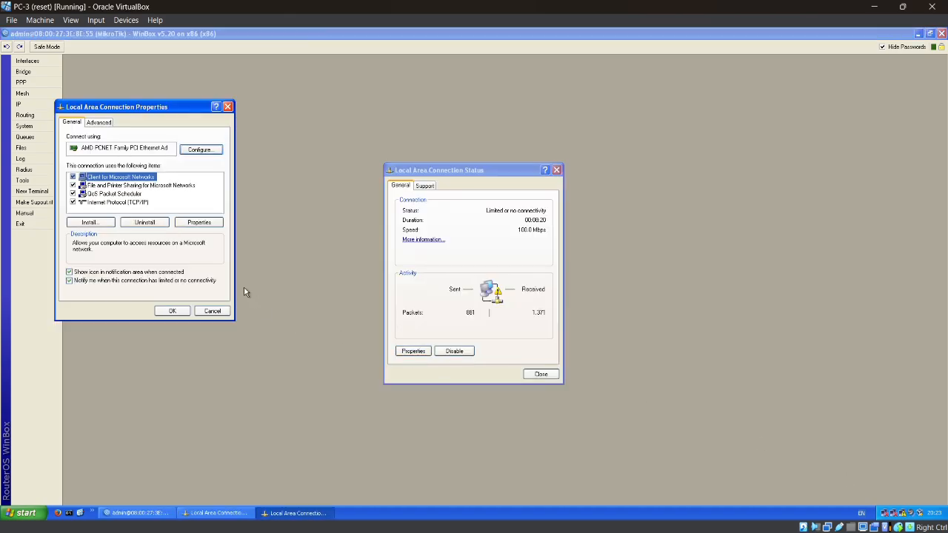
{"action": "double_click", "coordinate": [107, 207]}
{"action": "left_click", "coordinate": [89, 214]}
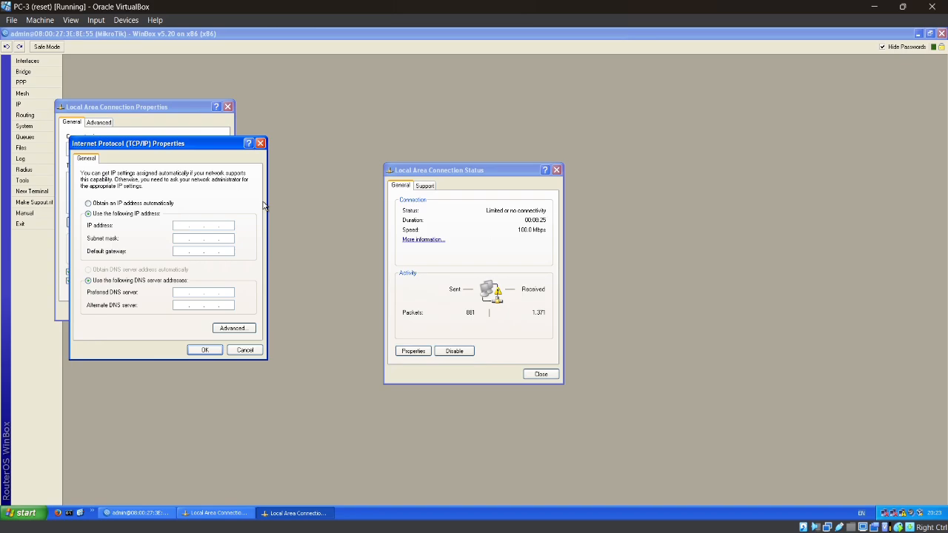
{"action": "type", "text": "192 . 168 . 1 . 250"}
{"action": "key", "text": "Tab"}
Step: Reopen the router's IP address list in PC-3's WinBox and widen the Address column to read the full prefixes
{"action": "left_click", "coordinate": [32, 105]}
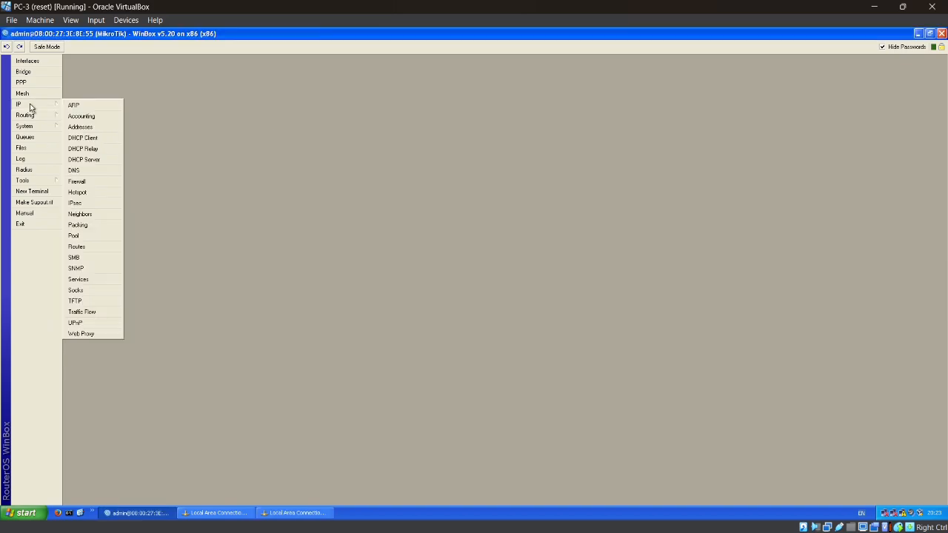
{"action": "left_click", "coordinate": [91, 128]}
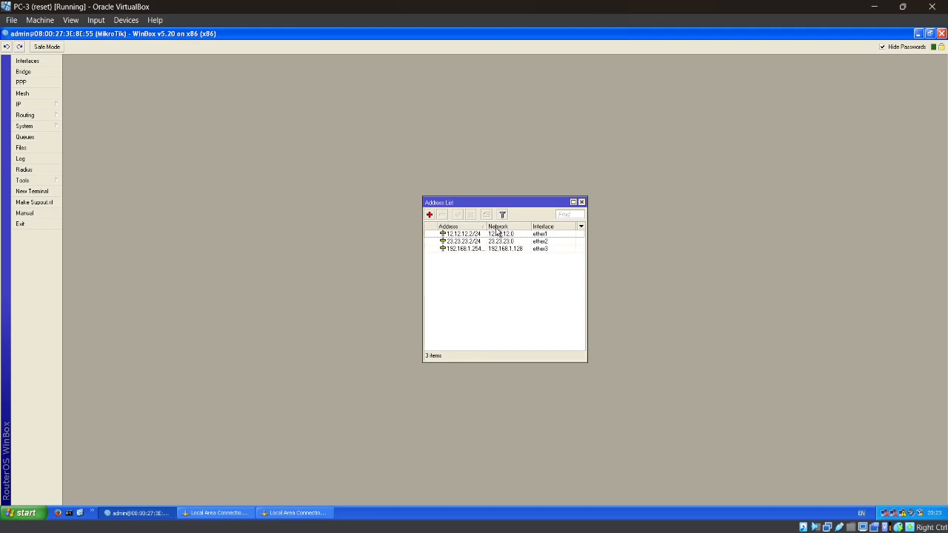
{"action": "left_click_drag", "start_coordinate": [485, 226], "coordinate": [506, 227]}
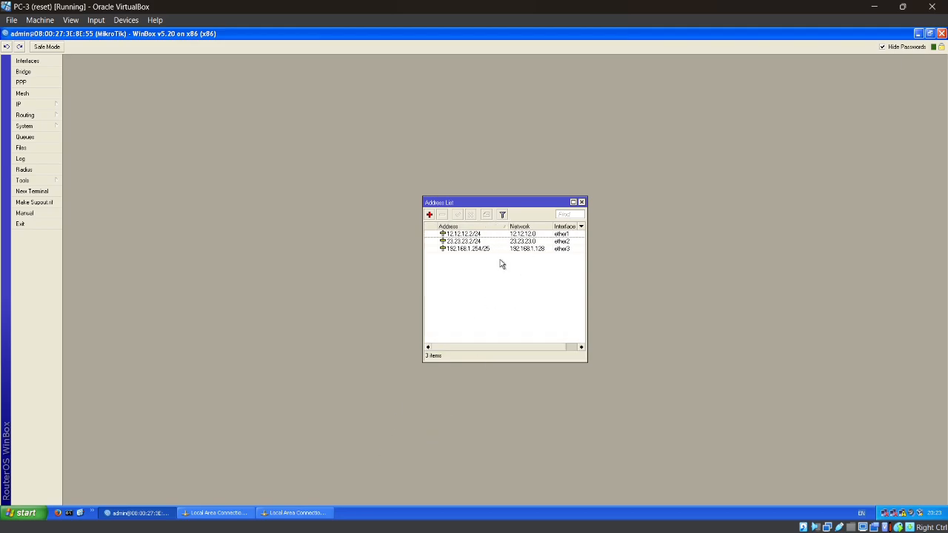
Step: Set PC-3's subnet mask to 255.255.255.128 and default gateway to 192.168.1.254, save, and view the connection's address details
{"action": "left_click", "coordinate": [292, 518]}
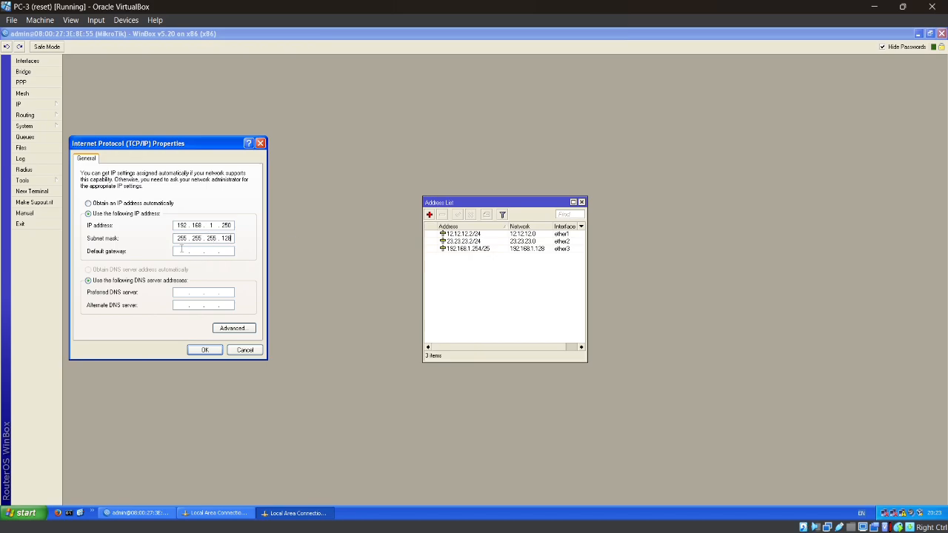
{"action": "left_click", "coordinate": [181, 251]}
{"action": "type", "text": "192 . 168 . 1 . 254"}
{"action": "left_click", "coordinate": [215, 350]}
{"action": "left_click", "coordinate": [173, 311]}
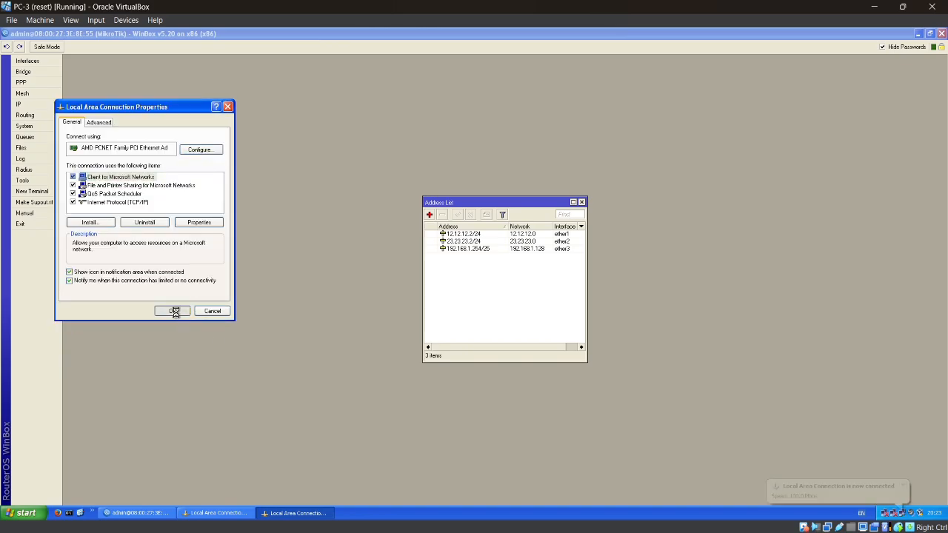
{"action": "left_click", "coordinate": [222, 512]}
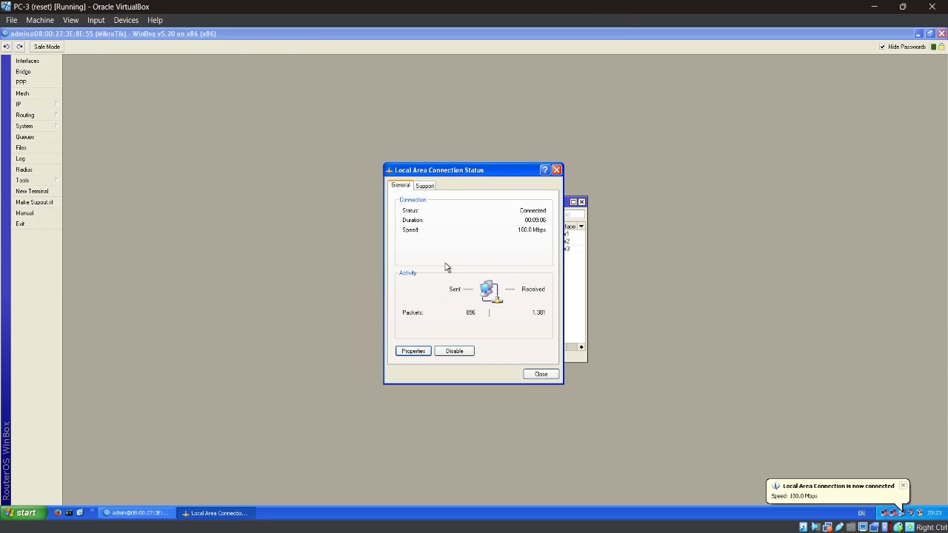
{"action": "left_click", "coordinate": [425, 186]}
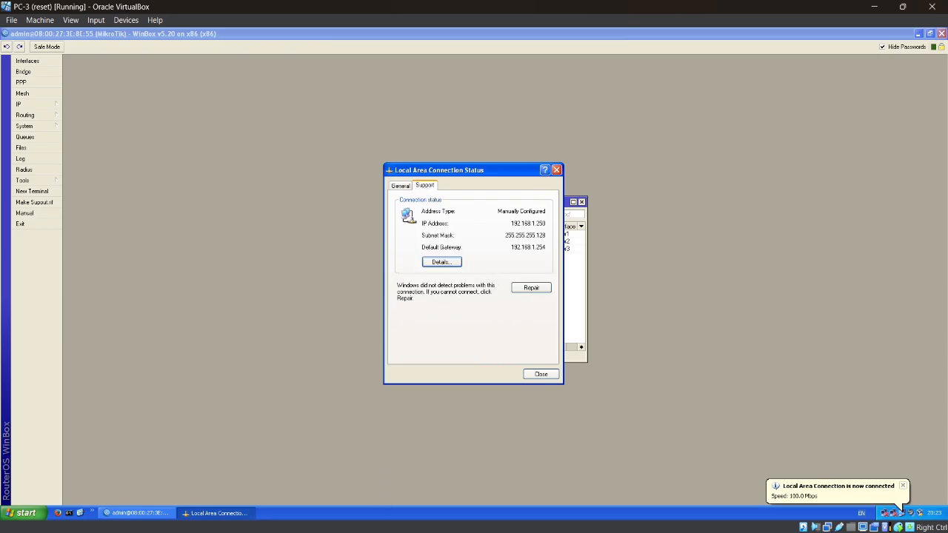
Step: Switch to the server virtual machine and open the router's IP address list in WinBox
{"action": "mouse_move", "coordinate": [302, 519]}
{"action": "left_click", "coordinate": [755, 460]}
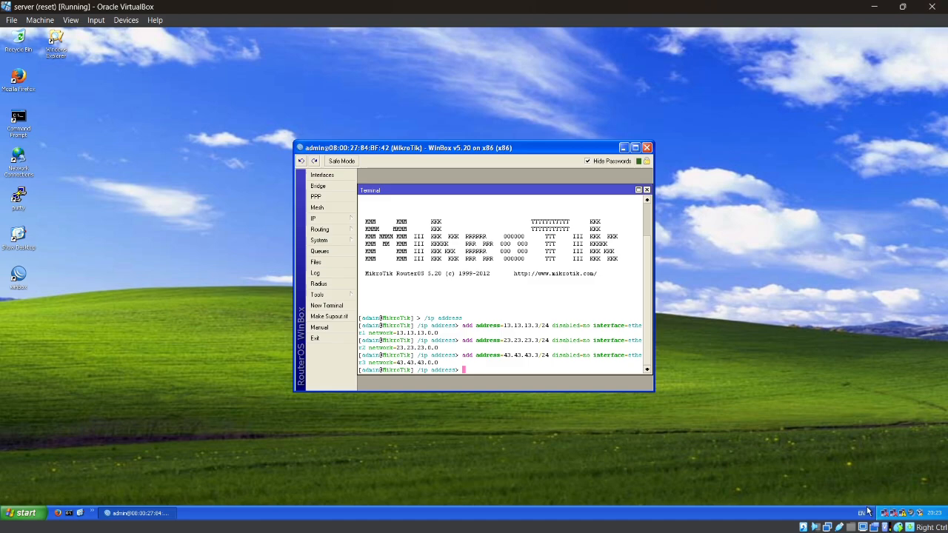
{"action": "left_click", "coordinate": [318, 218]}
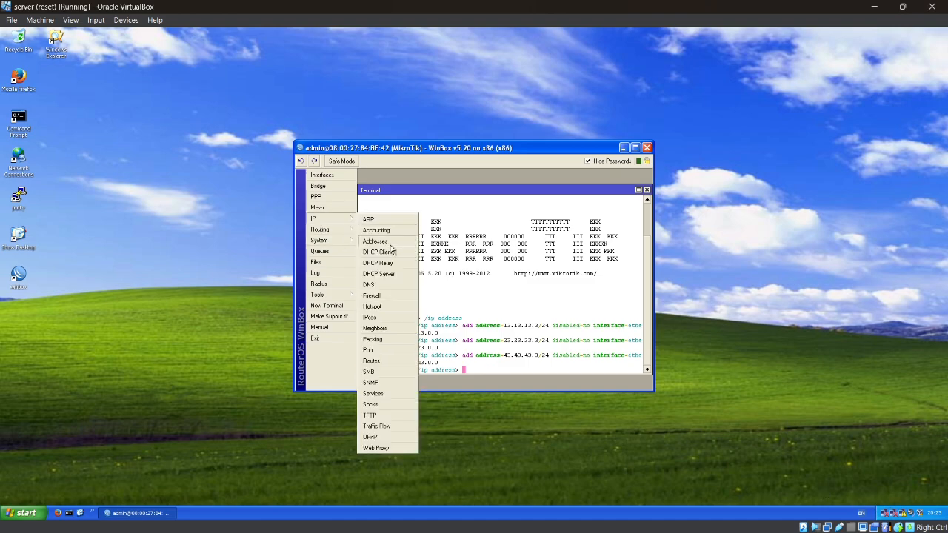
{"action": "left_click", "coordinate": [389, 243]}
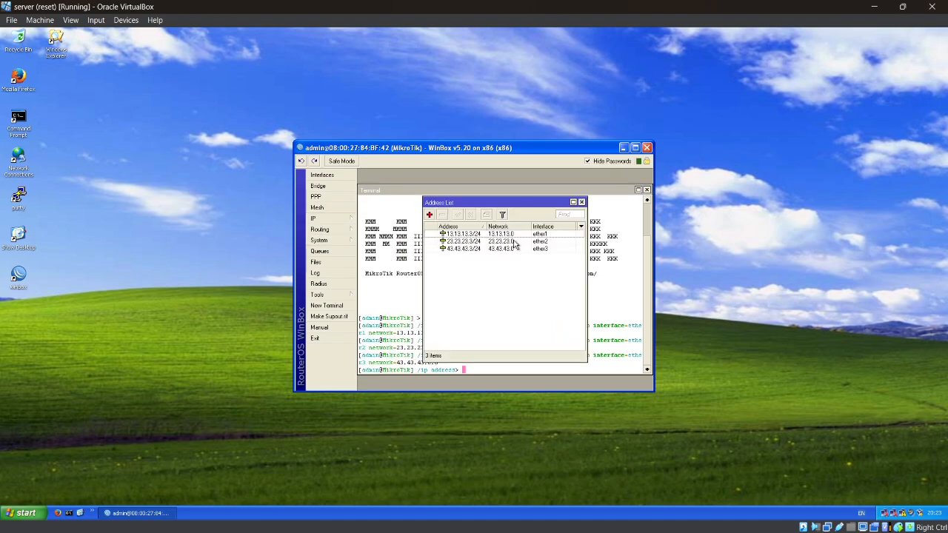
Step: Open the TCP/IP properties of the server's Local Area Connection and set the static IP address 43.43.43.1
{"action": "double_click", "coordinate": [911, 516]}
{"action": "left_click", "coordinate": [412, 351]}
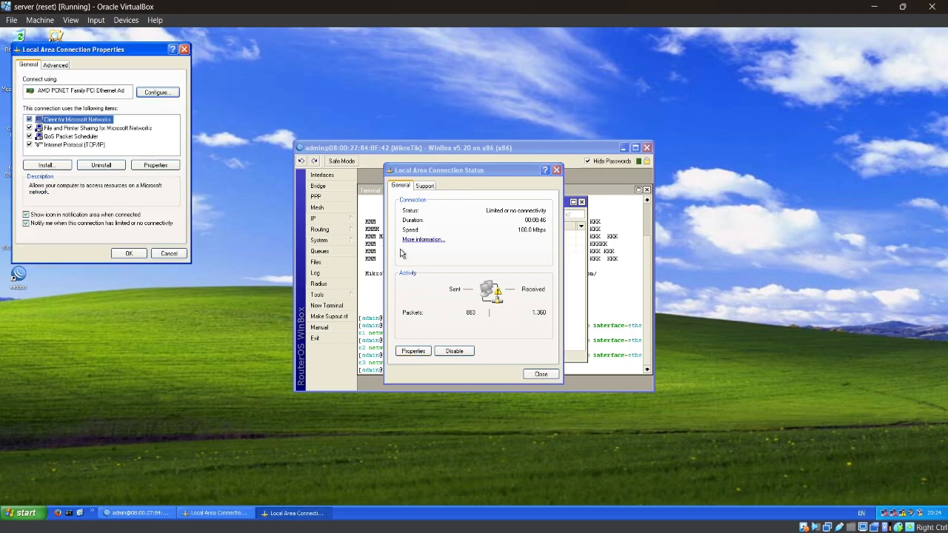
{"action": "double_click", "coordinate": [105, 145]}
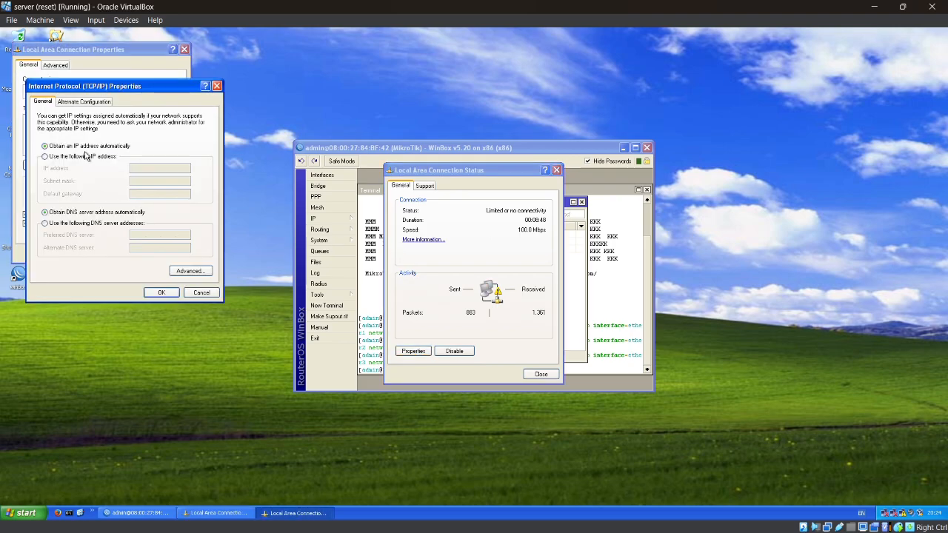
{"action": "left_click", "coordinate": [101, 158]}
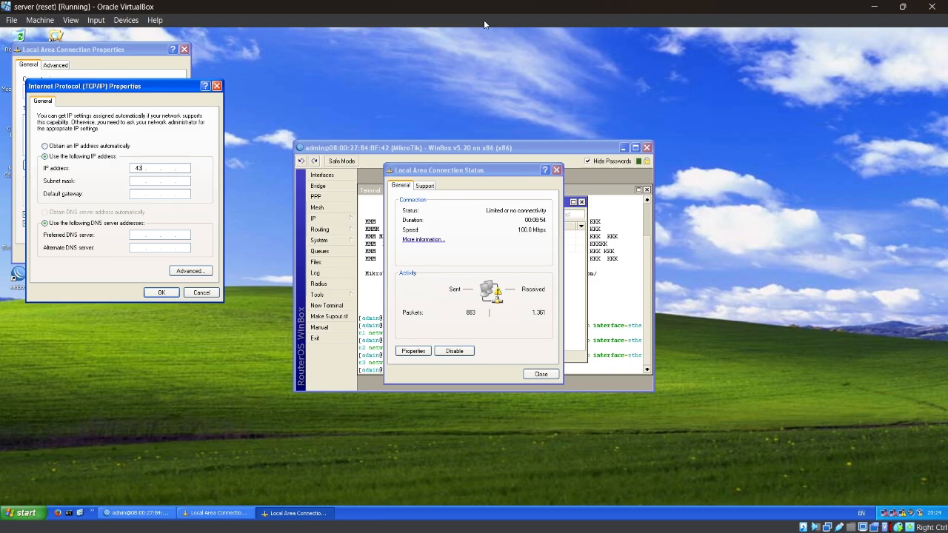
{"action": "type", "text": "43 . 43 . 43 . 1"}
Step: Set the server's subnet mask to 255.255.255.0 and default gateway to 43.43.43.3, save, and view the connection's address details
{"action": "left_click", "coordinate": [135, 180]}
{"action": "type", "text": "255 . 255 . 255 . 0"}
{"action": "left_click", "coordinate": [139, 193]}
{"action": "type", "text": "43.43.43.3"}
{"action": "left_click", "coordinate": [159, 292]}
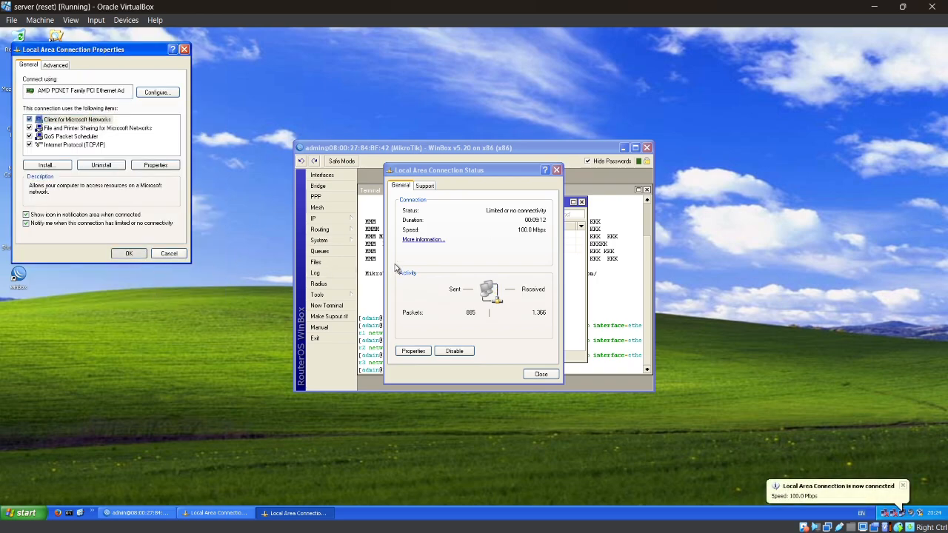
{"action": "left_click", "coordinate": [424, 186]}
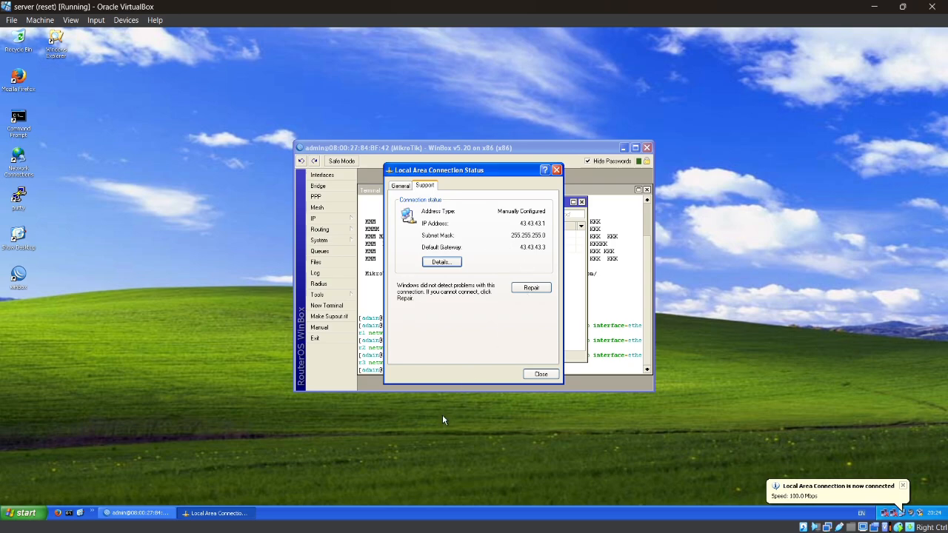
Step: Switch to PC-1, ping PC-3 at 192.168.1.250 from a command prompt, and close the prompt
{"action": "mouse_move", "coordinate": [305, 521]}
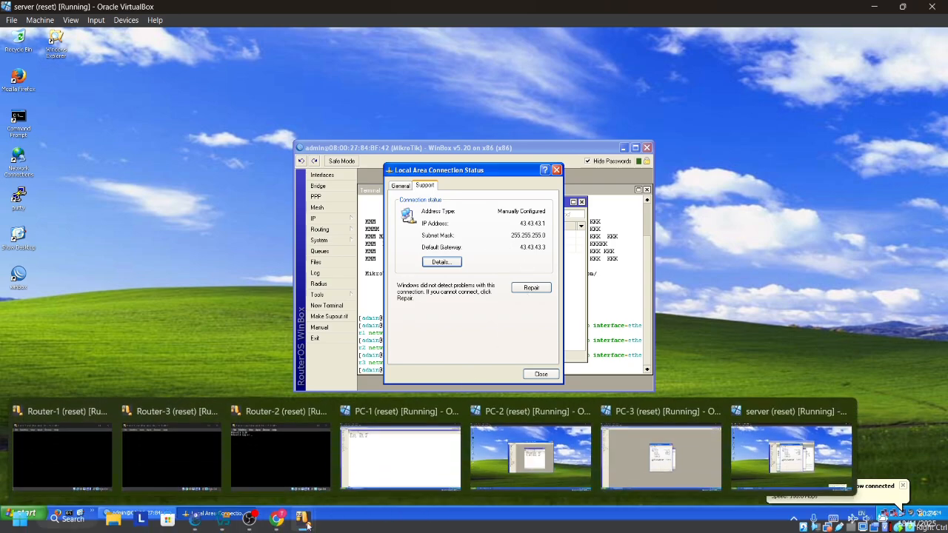
{"action": "left_click", "coordinate": [399, 457]}
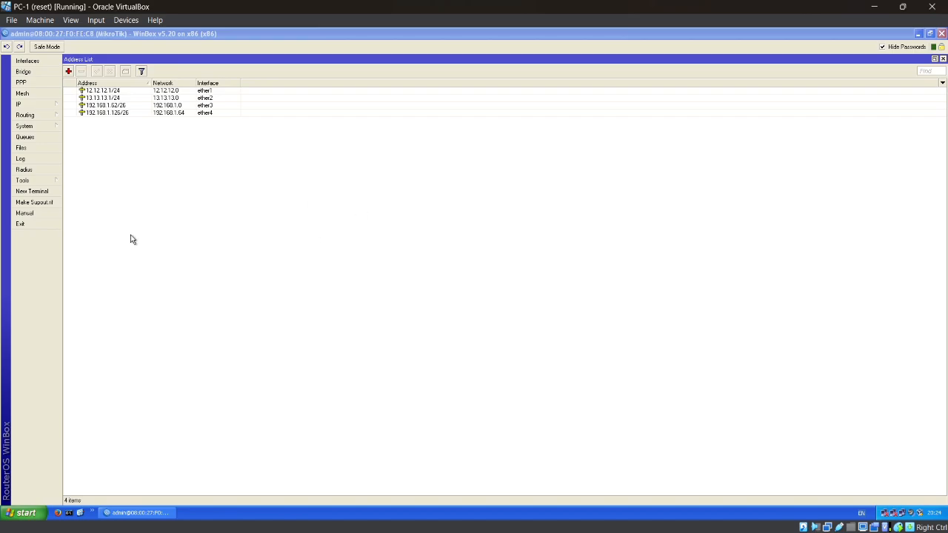
{"action": "left_click", "coordinate": [77, 513]}
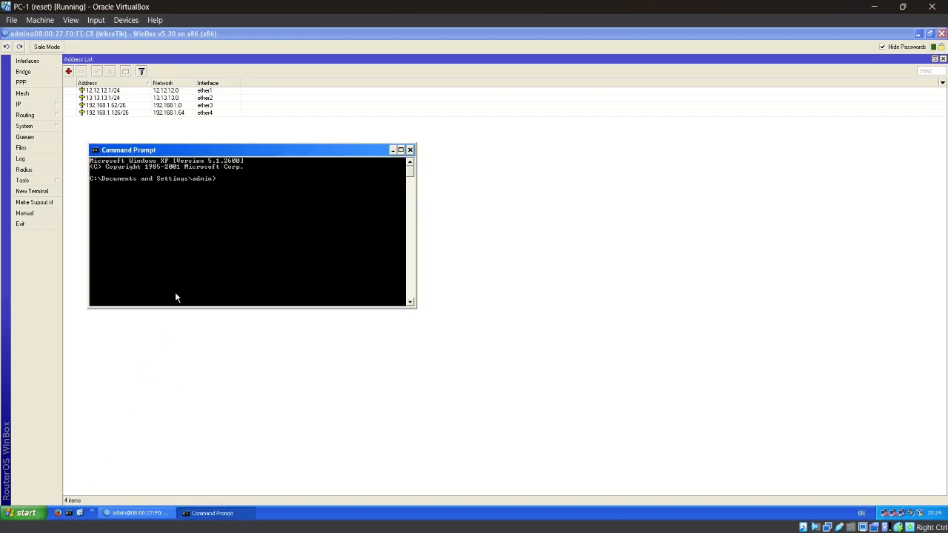
{"action": "type", "text": "ping 192.168.1.250"}
{"action": "key", "text": "Return"}
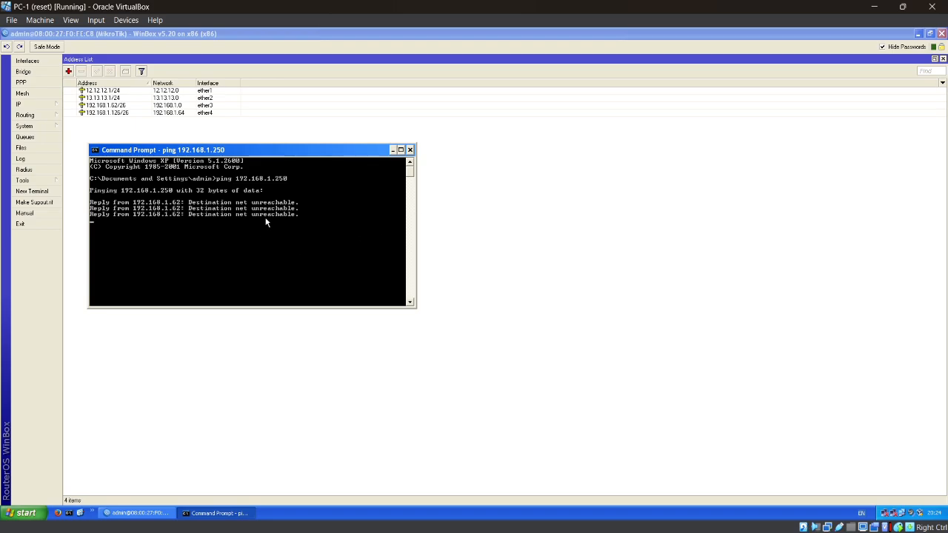
{"action": "left_click", "coordinate": [403, 150]}
{"action": "left_click", "coordinate": [307, 32]}
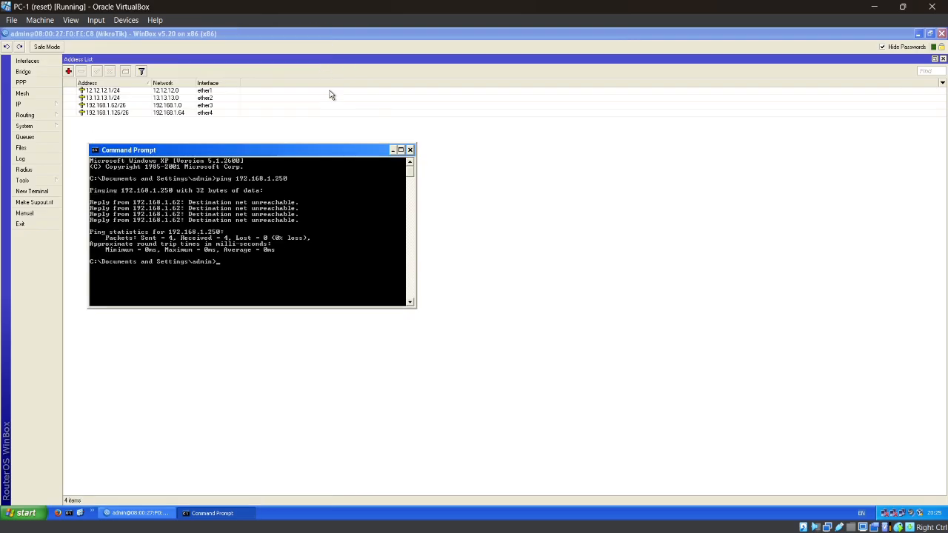
{"action": "left_click", "coordinate": [410, 150]}
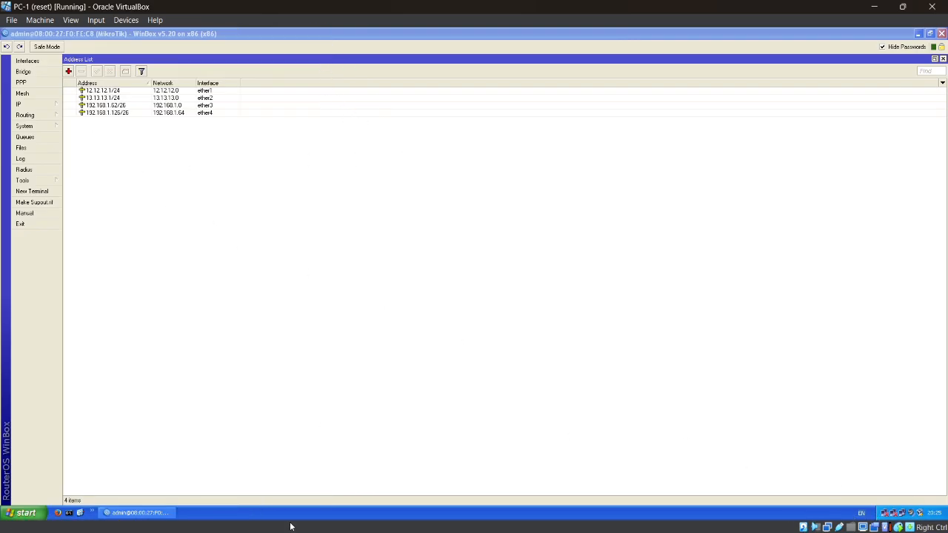
Step: Switch to PC-2 and ping PC-1 at 192.168.1.1 from a command prompt
{"action": "mouse_move", "coordinate": [289, 518]}
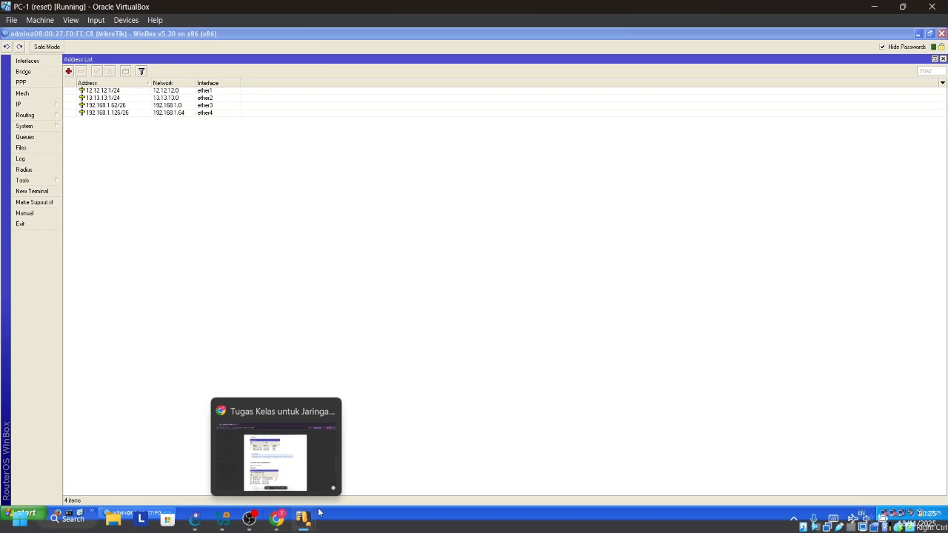
{"action": "left_click", "coordinate": [523, 459]}
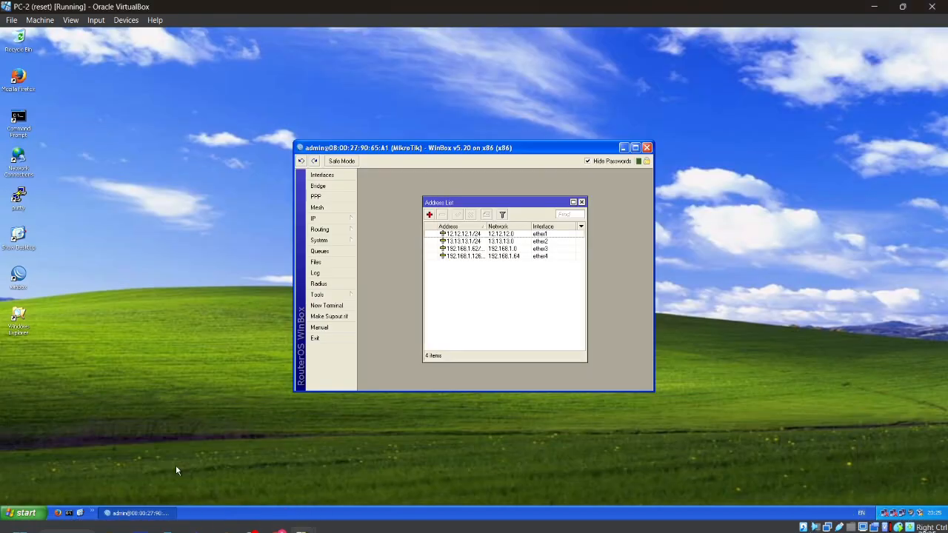
{"action": "left_click", "coordinate": [68, 513]}
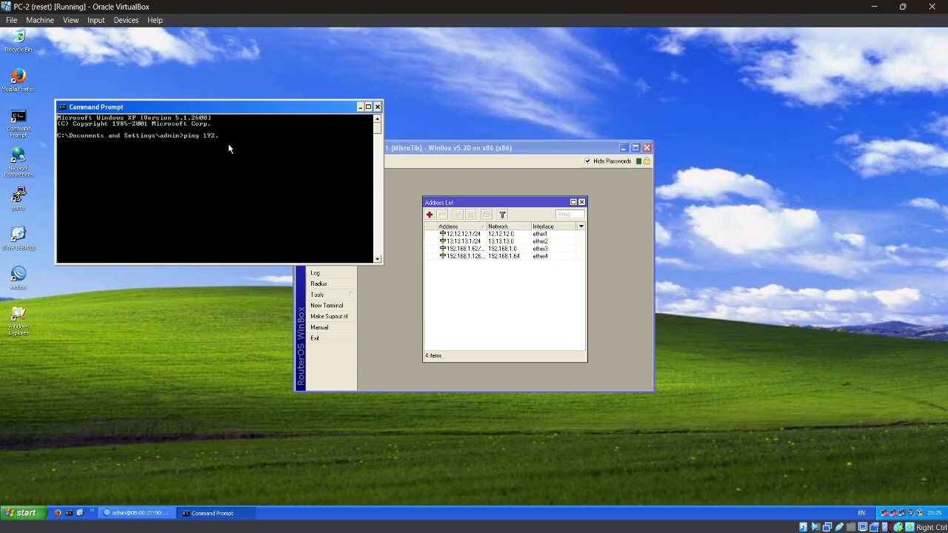
{"action": "type", "text": "ping 192.168.1.1"}
{"action": "key", "text": "Return"}
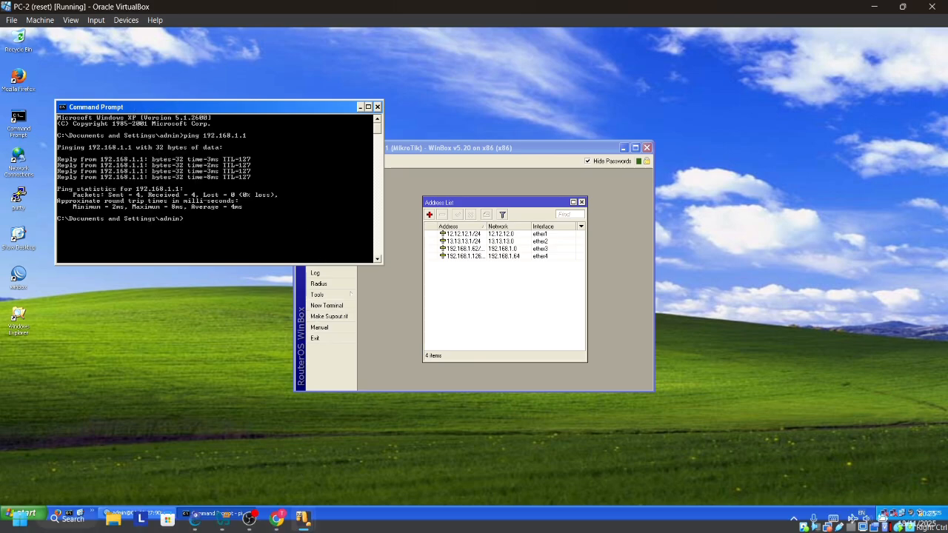
Step: Switch to PC-1, ping PC-2 at 192.168.1.65 from a command prompt, and close the prompt
{"action": "mouse_move", "coordinate": [307, 518]}
{"action": "mouse_move", "coordinate": [415, 457]}
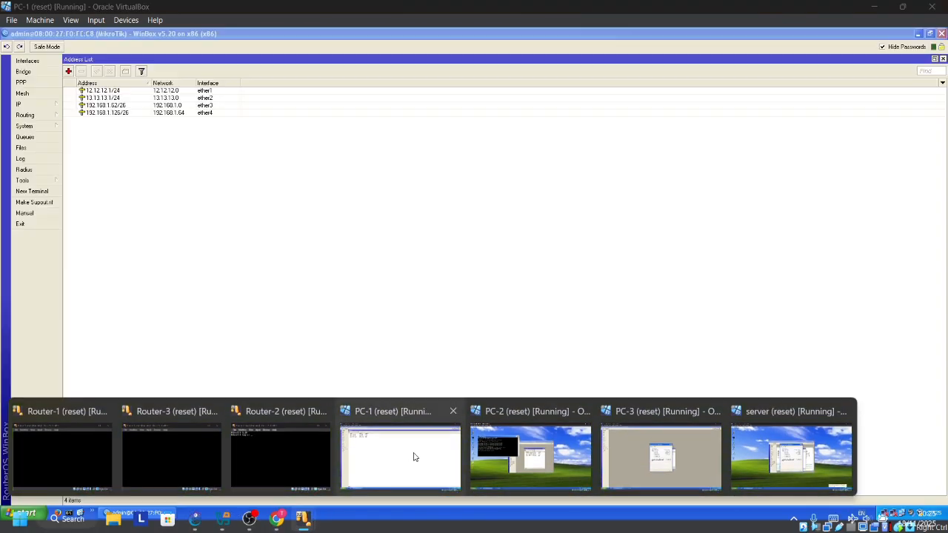
{"action": "left_click", "coordinate": [68, 512]}
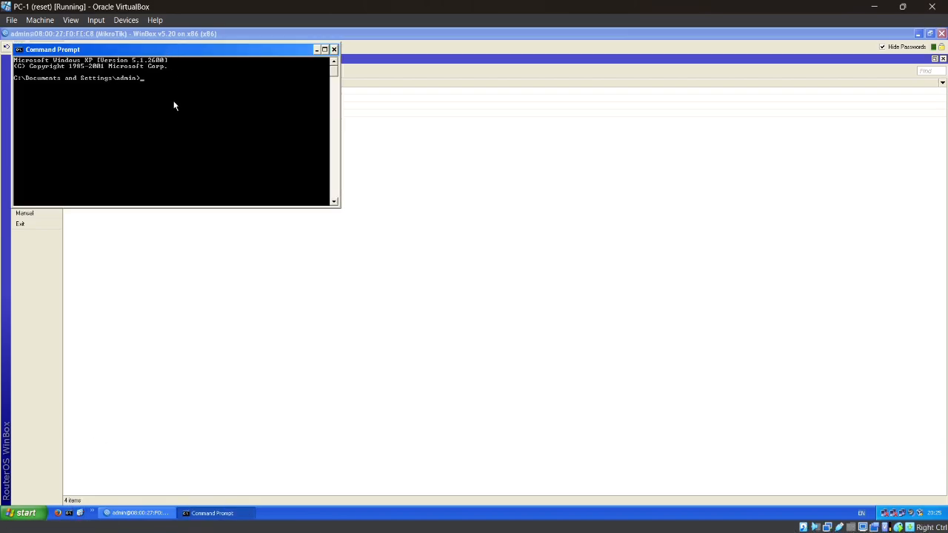
{"action": "type", "text": "ping 192.168.1.65"}
{"action": "key", "text": "Return"}
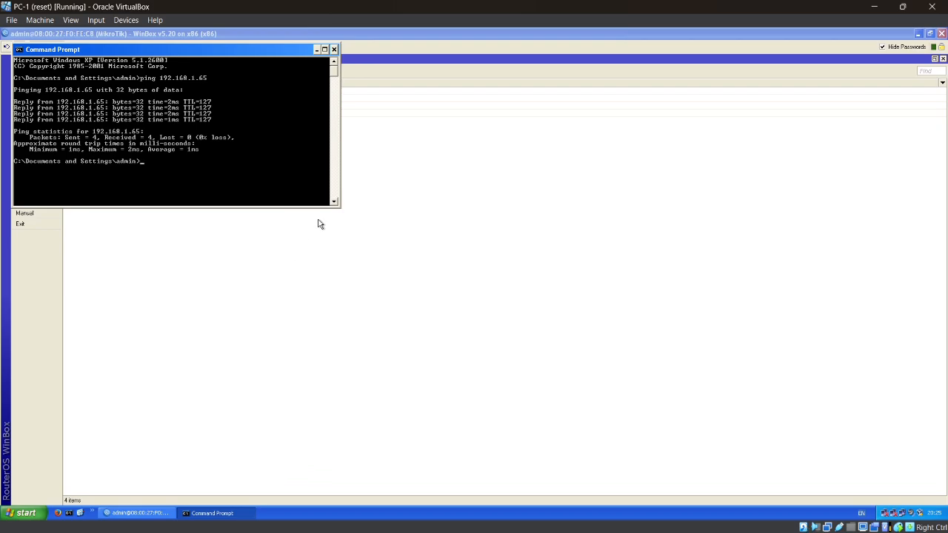
{"action": "left_click", "coordinate": [333, 49]}
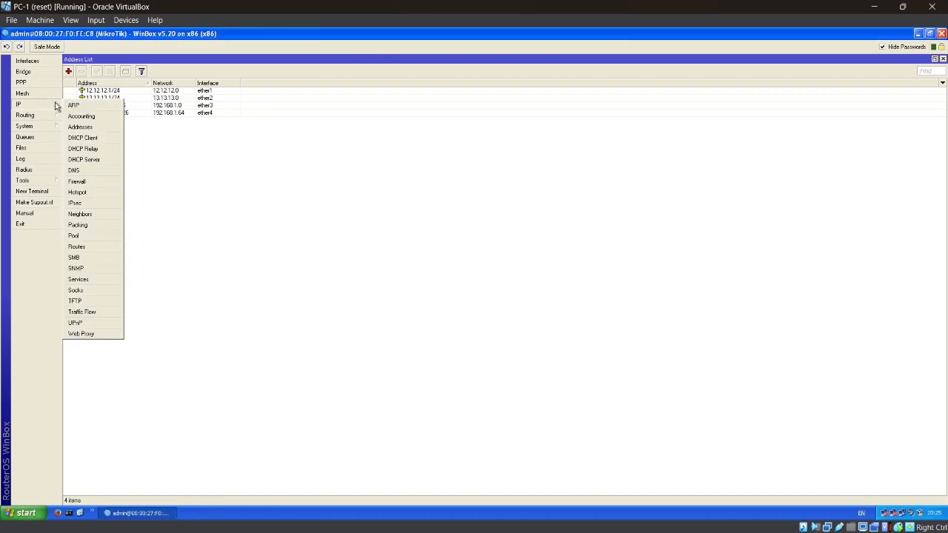
Step: Open the router's route list in WinBox and start a new route with destination address 192.168.1.128/25
{"action": "left_click", "coordinate": [55, 106]}
{"action": "left_click", "coordinate": [92, 248]}
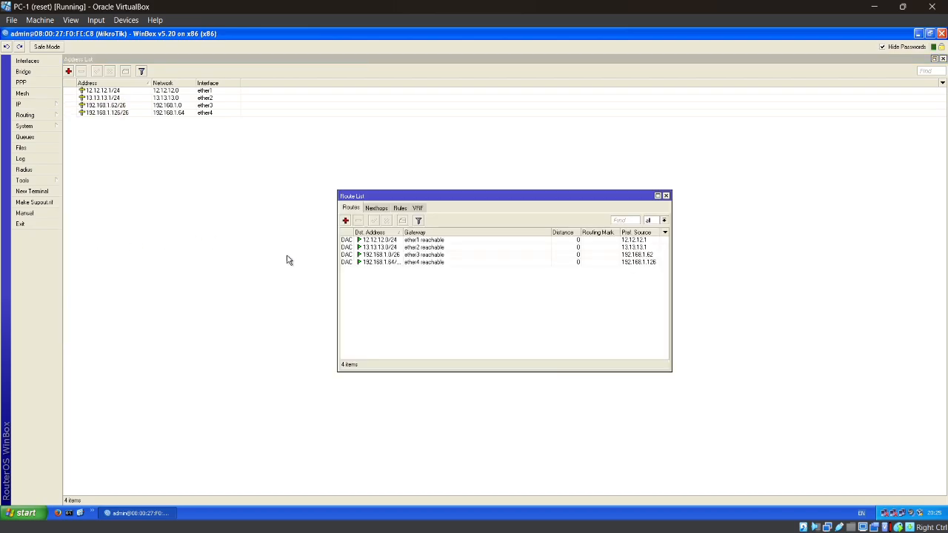
{"action": "left_click", "coordinate": [345, 220]}
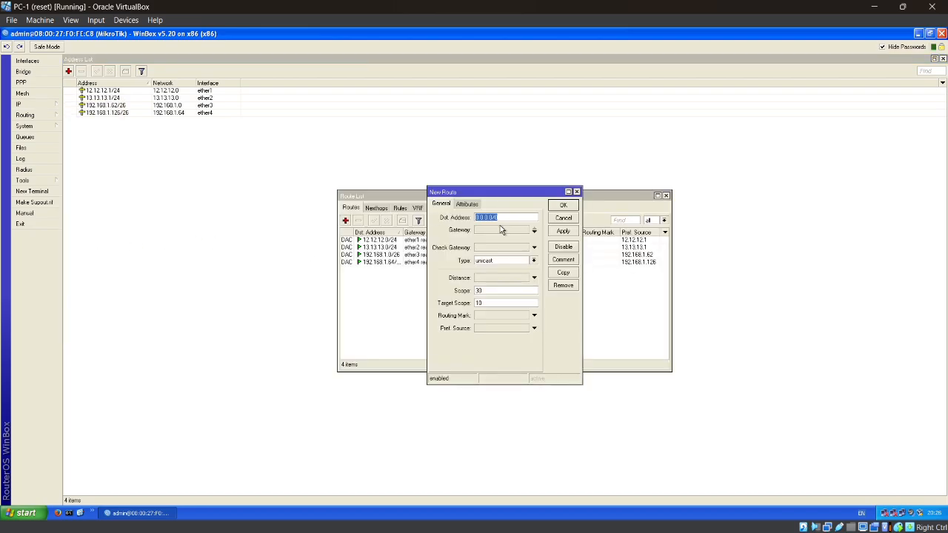
{"action": "key", "text": "BackSpace"}
{"action": "type", "text": "192.168.1.128/25"}
Step: Set the new route's gateway to 12.12.12.2, save it, and select it in the route list
{"action": "left_click", "coordinate": [499, 228]}
{"action": "type", "text": "0.0.0.0"}
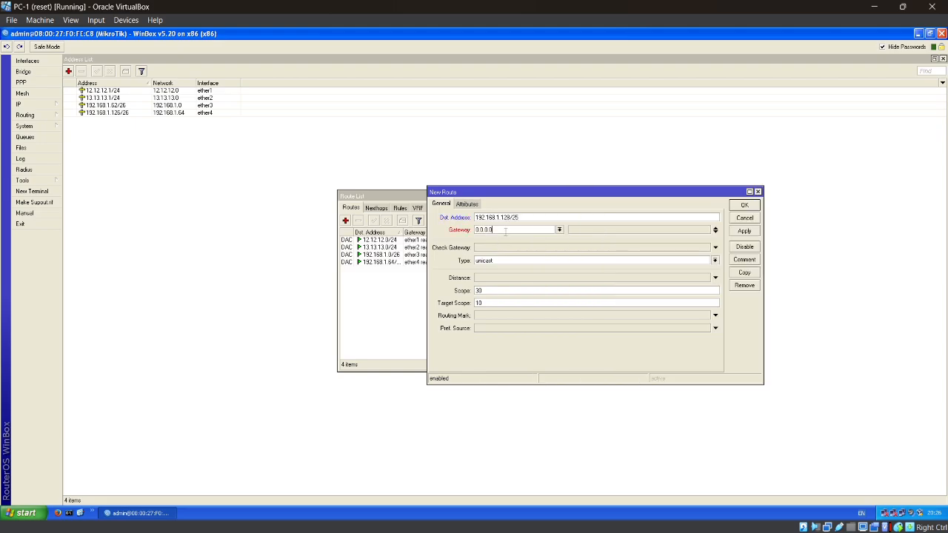
{"action": "double_click", "coordinate": [505, 231]}
{"action": "key", "text": "BackSpace"}
{"action": "type", "text": "12.12.12.2"}
{"action": "left_click", "coordinate": [744, 231]}
{"action": "left_click", "coordinate": [744, 207]}
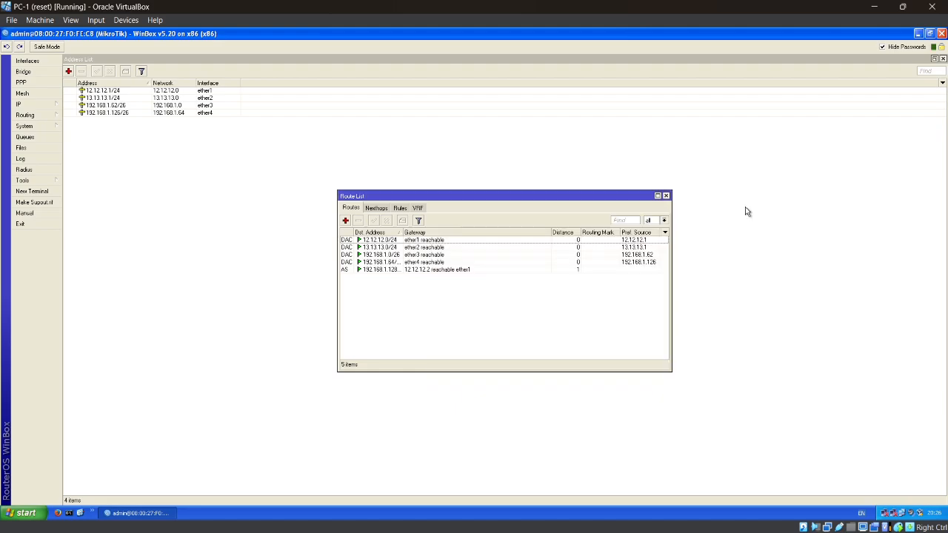
{"action": "left_click", "coordinate": [345, 271]}
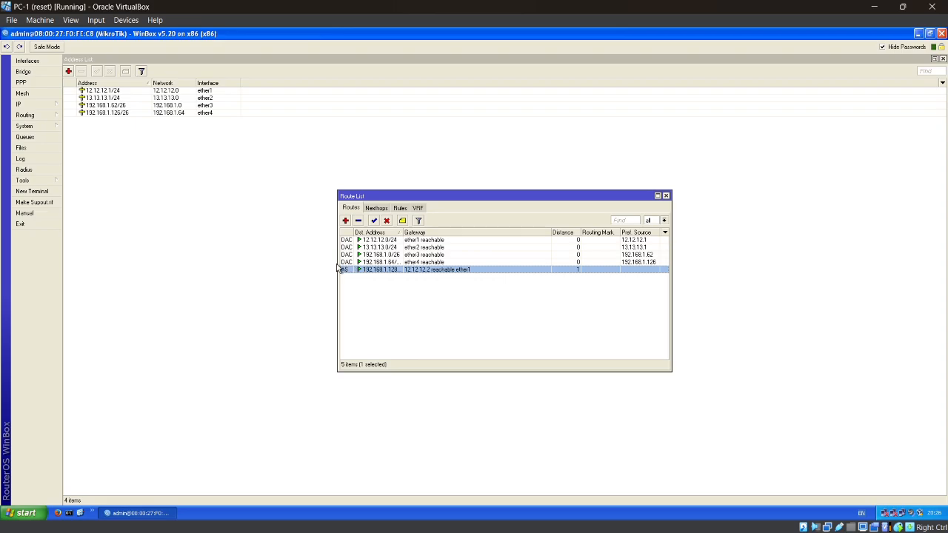
Step: Add a static route to 43.43.43.0/24 through gateway 13.13.13.3 and check it in the route list
{"action": "left_click", "coordinate": [346, 221]}
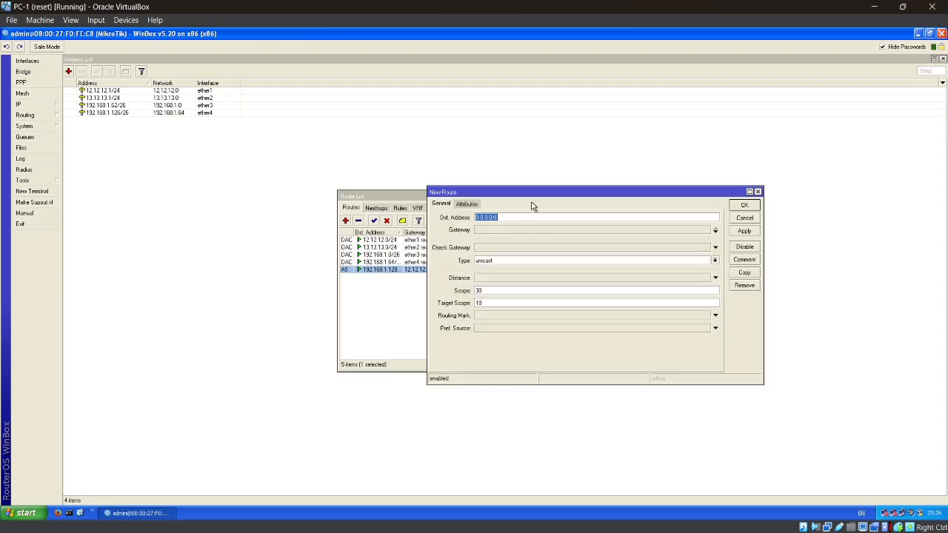
{"action": "key", "text": "BackSpace"}
{"action": "type", "text": "43.43.43.0/24"}
{"action": "left_click", "coordinate": [511, 230]}
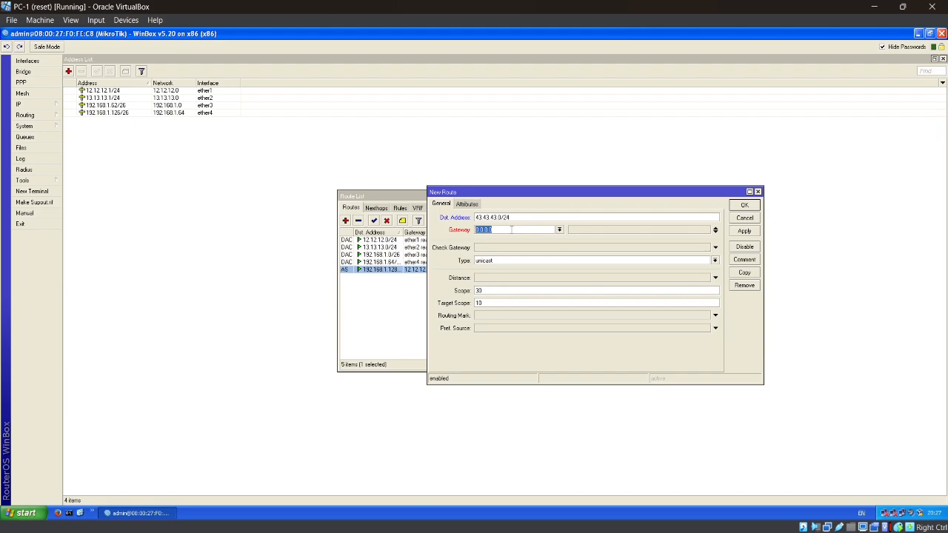
{"action": "type", "text": "3.13"}
{"action": "key", "text": "BackSpace"}
{"action": "key", "text": "BackSpace"}
{"action": "key", "text": "BackSpace"}
{"action": "key", "text": "BackSpace"}
{"action": "type", "text": "13.13.13"}
{"action": "left_click", "coordinate": [744, 231]}
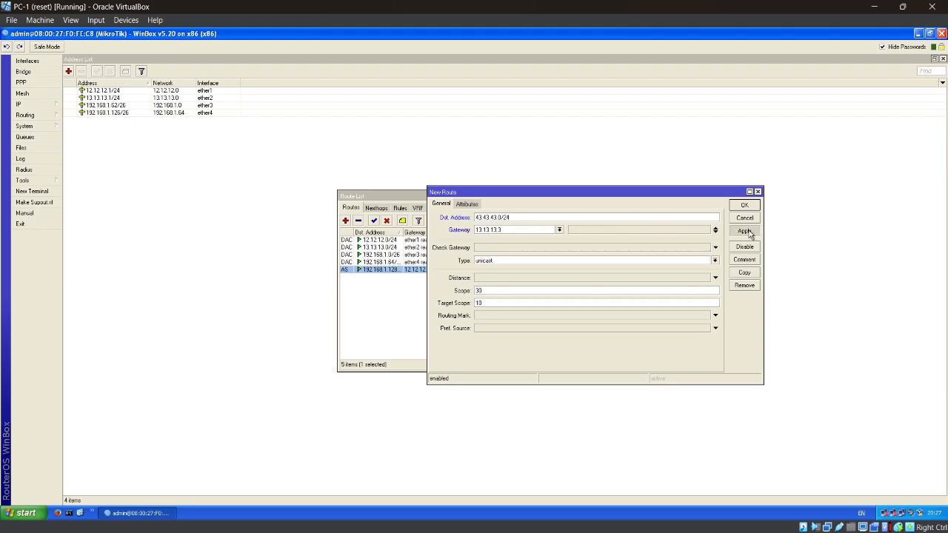
{"action": "left_click", "coordinate": [746, 206]}
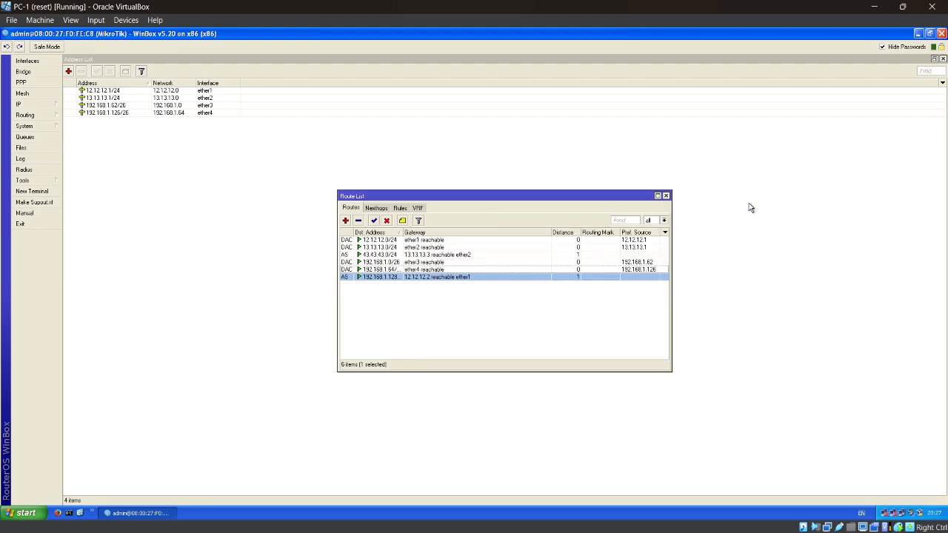
{"action": "left_click", "coordinate": [424, 255]}
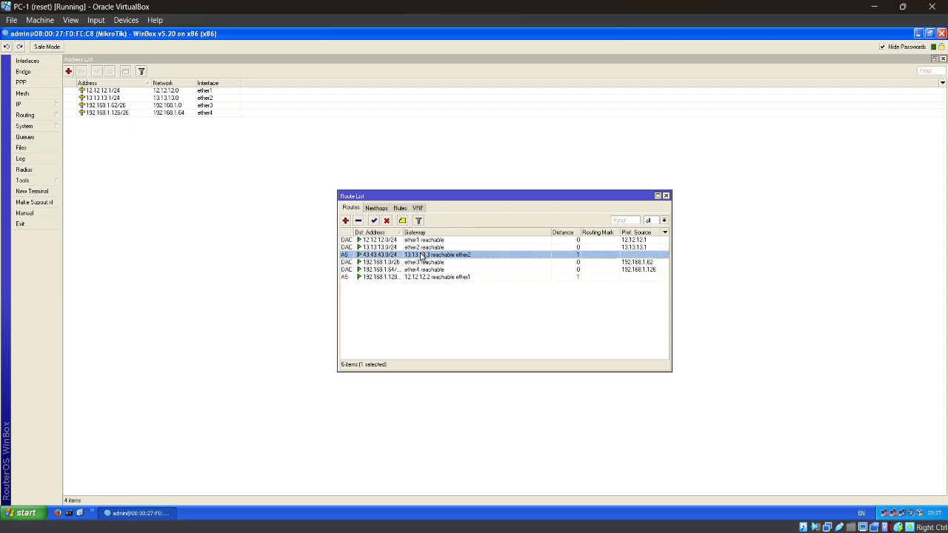
{"action": "left_click", "coordinate": [378, 270]}
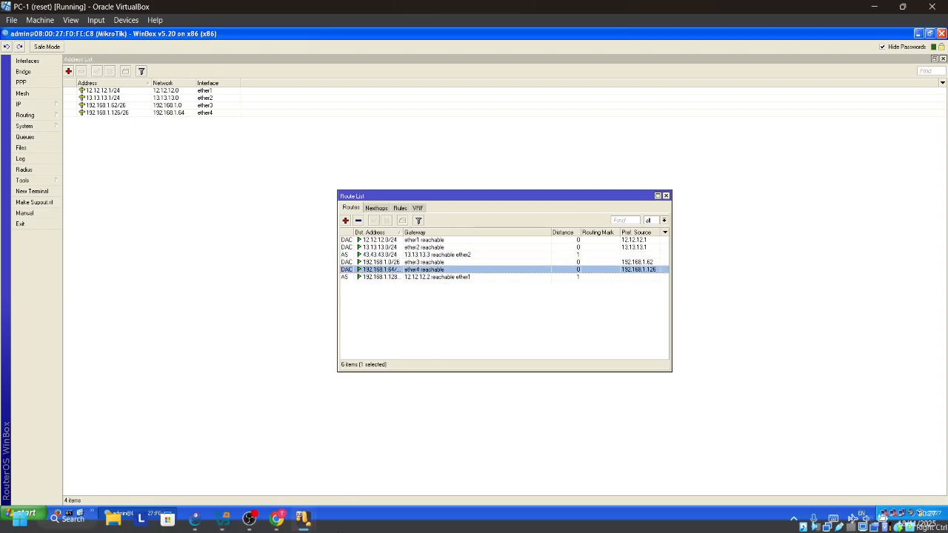
Step: Switch to PC-3, close the connection status window, and open its router's route list in WinBox
{"action": "mouse_move", "coordinate": [302, 518]}
{"action": "mouse_move", "coordinate": [590, 459]}
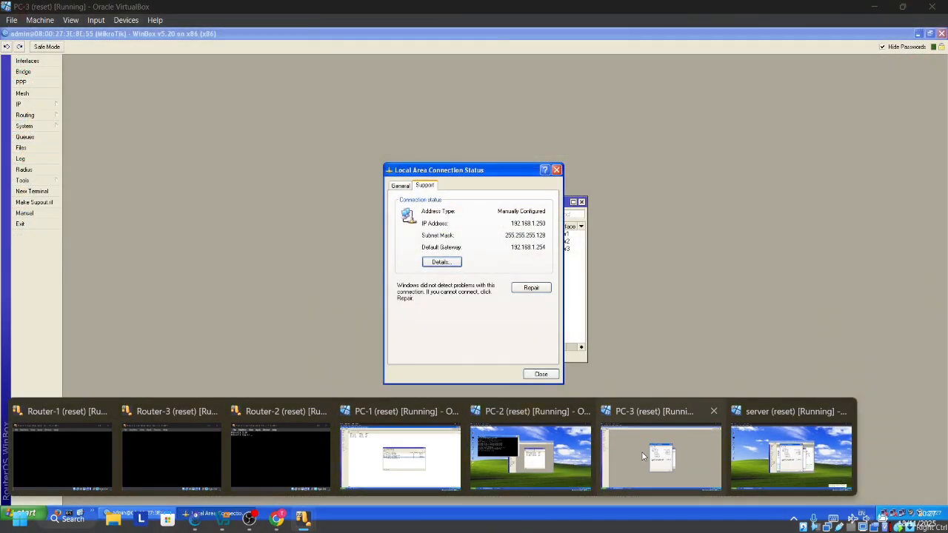
{"action": "left_click", "coordinate": [642, 456]}
{"action": "left_click", "coordinate": [556, 170]}
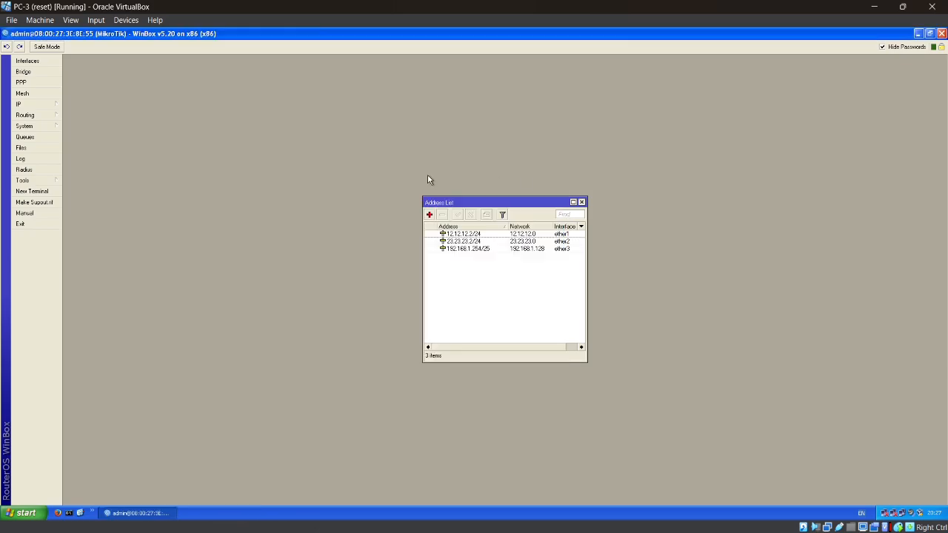
{"action": "left_click", "coordinate": [52, 105]}
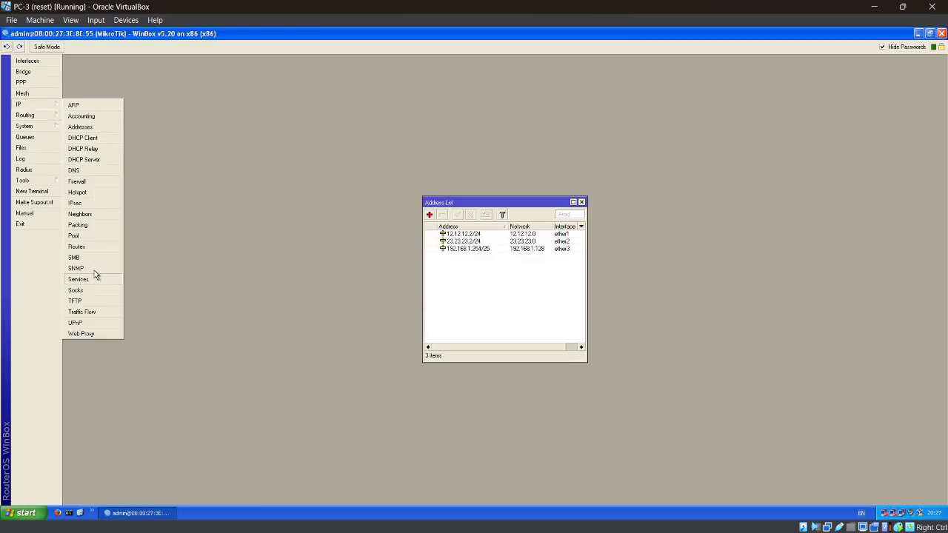
{"action": "left_click", "coordinate": [93, 249]}
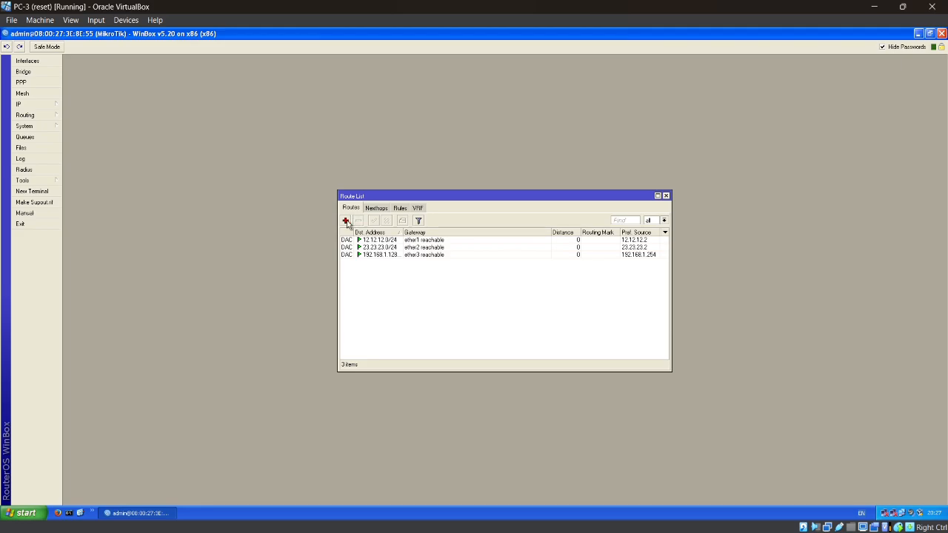
Step: Start a new route on this router with destination address 192.168.1.0/25
{"action": "left_click", "coordinate": [345, 221]}
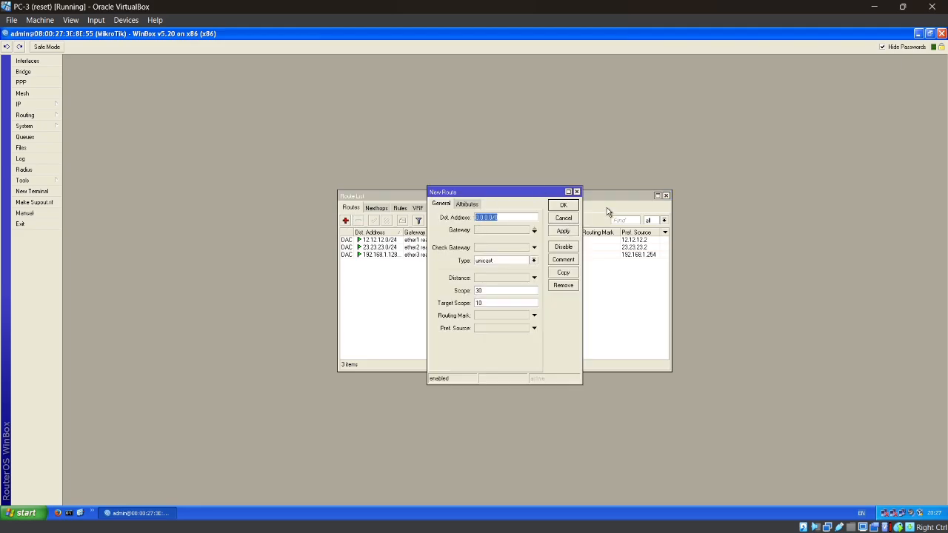
{"action": "key", "text": "BackSpace"}
{"action": "type", "text": "192.168.1.0/25"}
{"action": "mouse_move", "coordinate": [521, 213]}
Step: Set the gateway of the 192.168.1.0/25 route to 12.12.12.1 and save the route
{"action": "left_click", "coordinate": [503, 231]}
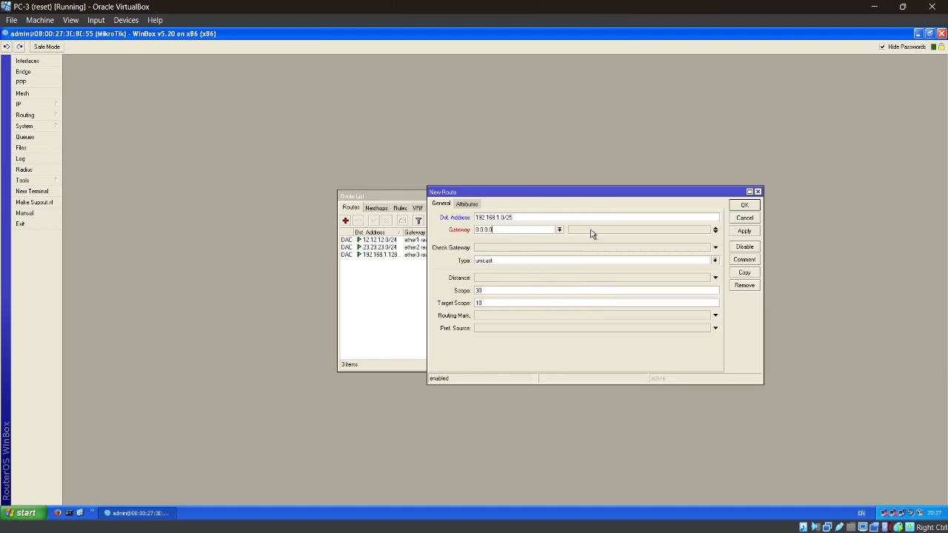
{"action": "key", "text": "BackSpace"}
{"action": "key", "text": "BackSpace"}
{"action": "key", "text": "BackSpace"}
{"action": "key", "text": "BackSpace"}
{"action": "key", "text": "BackSpace"}
{"action": "key", "text": "BackSpace"}
{"action": "key", "text": "BackSpace"}
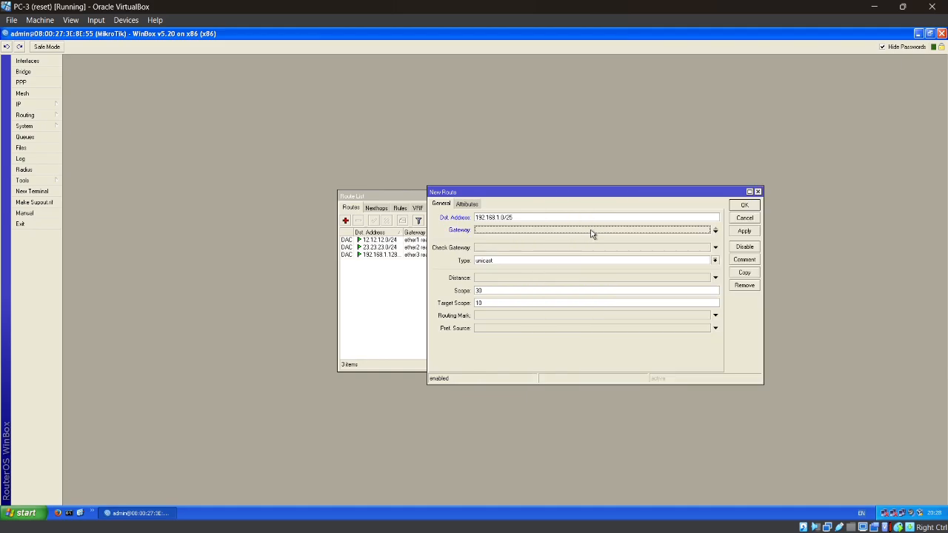
{"action": "left_click", "coordinate": [590, 234]}
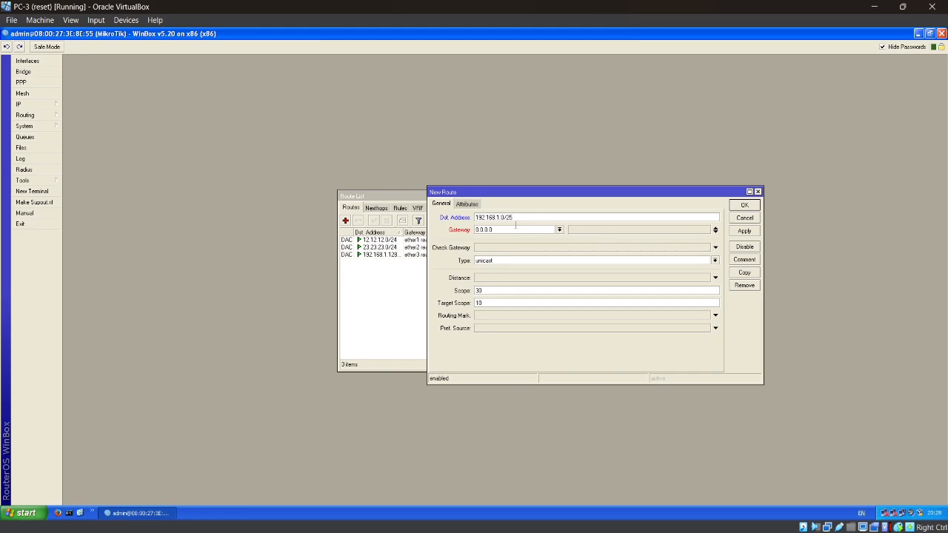
{"action": "key", "text": "BackSpace"}
{"action": "key", "text": "BackSpace"}
{"action": "key", "text": "BackSpace"}
{"action": "key", "text": "BackSpace"}
{"action": "key", "text": "BackSpace"}
{"action": "key", "text": "BackSpace"}
{"action": "key", "text": "BackSpace"}
{"action": "type", "text": "12.12.12"}
{"action": "left_click", "coordinate": [744, 231]}
{"action": "left_click", "coordinate": [744, 205]}
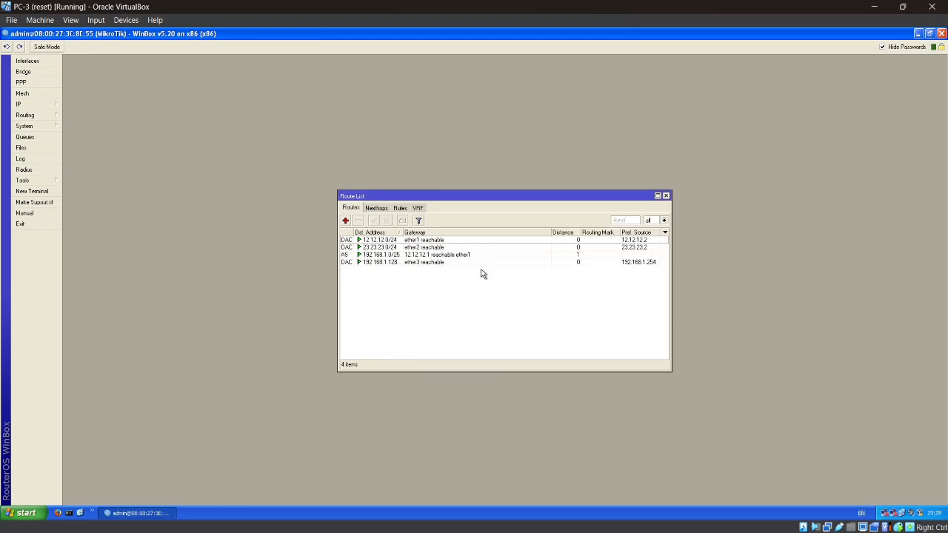
Step: Add a static route to 43.43.43.0/24 through gateway 23.23.23.3 and check the static entries in the route list
{"action": "left_click", "coordinate": [345, 220]}
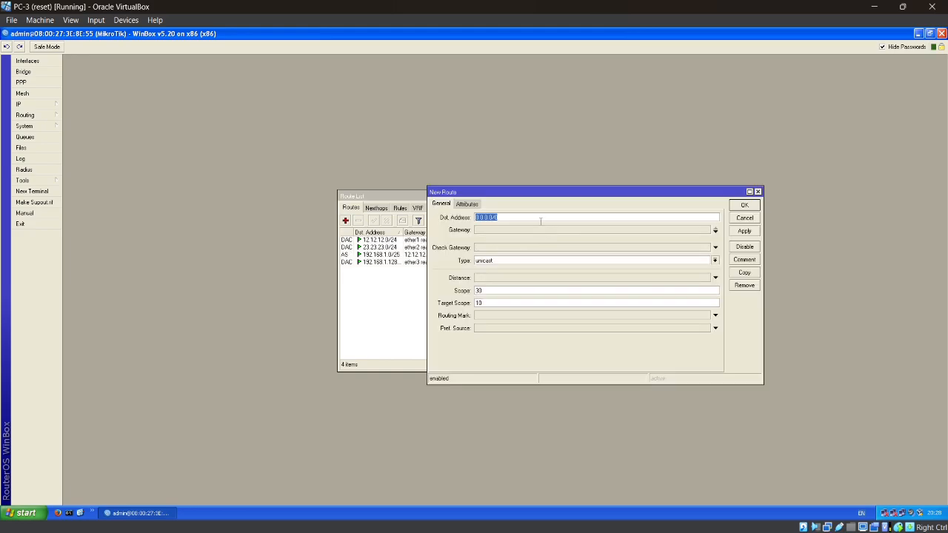
{"action": "key", "text": "BackSpace"}
{"action": "type", "text": "43.43.43.0/24"}
{"action": "left_click", "coordinate": [539, 229]}
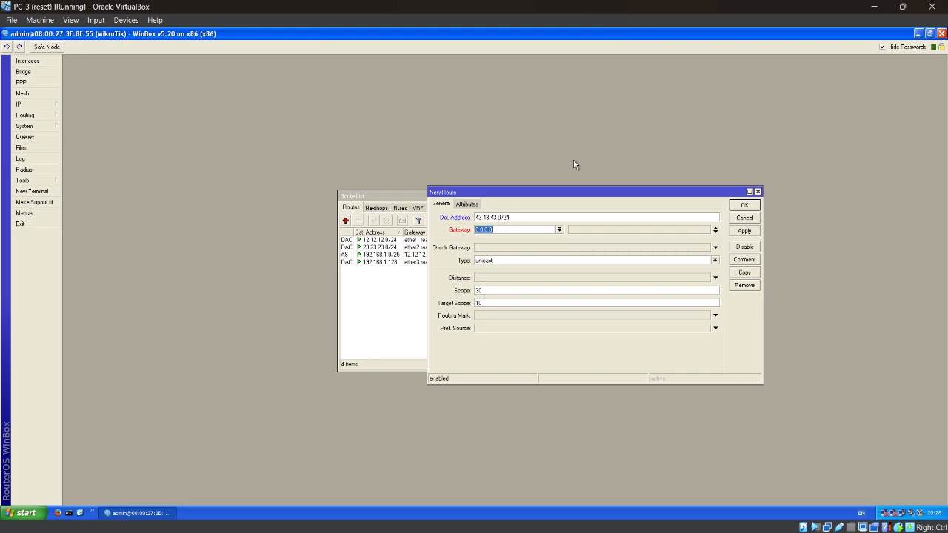
{"action": "key", "text": "BackSpace"}
{"action": "type", "text": "23.23.23.3"}
{"action": "left_click", "coordinate": [742, 231]}
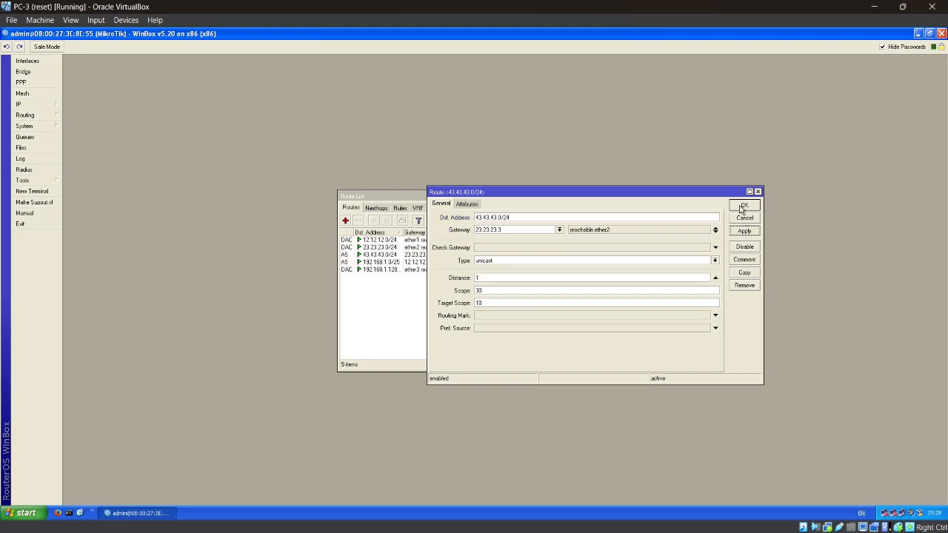
{"action": "left_click", "coordinate": [744, 205]}
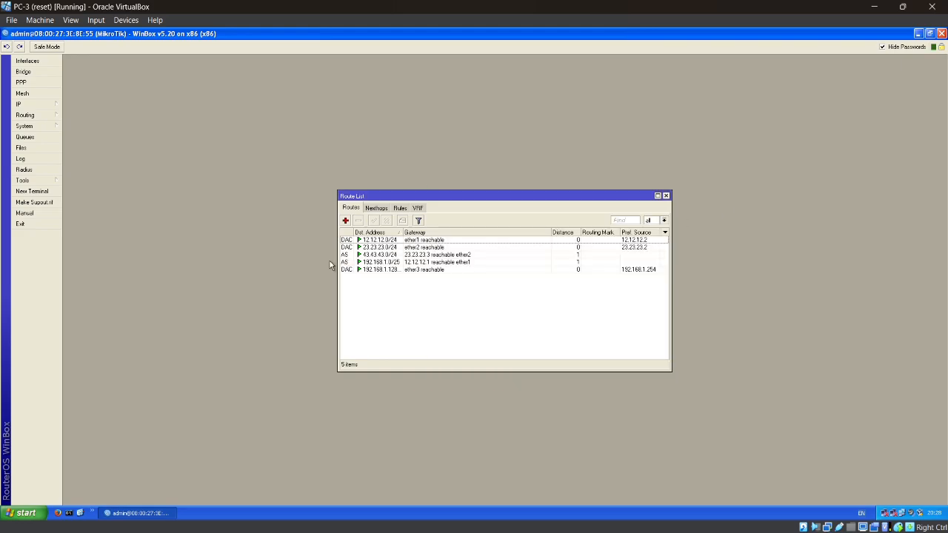
{"action": "left_click", "coordinate": [403, 255]}
{"action": "left_click", "coordinate": [391, 263]}
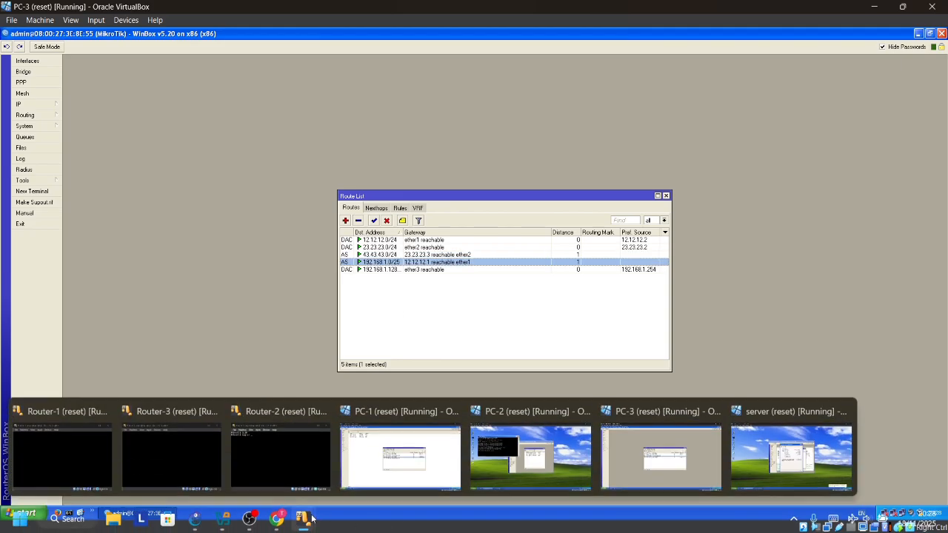
Step: Switch to the server, close the status and address list windows, maximize WinBox, and replace the old terminal with a new one
{"action": "left_click", "coordinate": [790, 455]}
{"action": "left_click", "coordinate": [557, 172]}
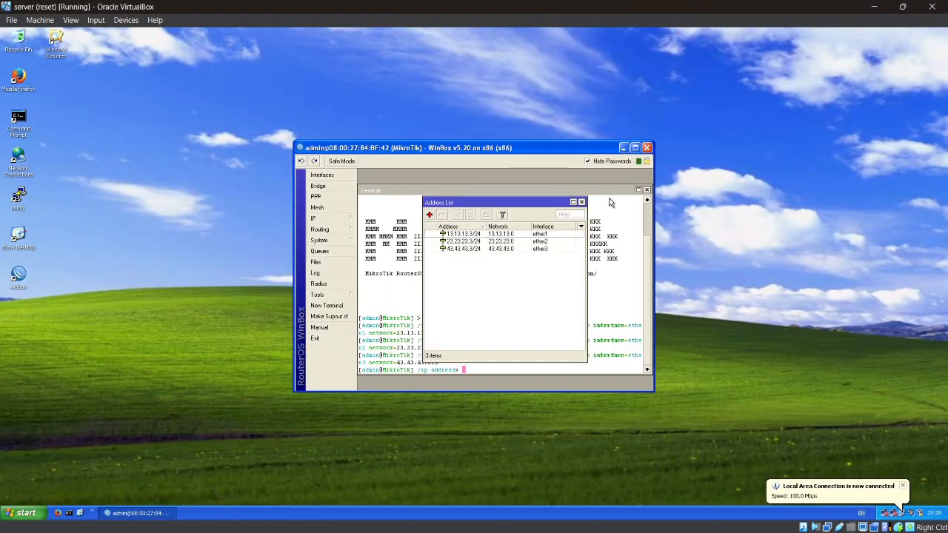
{"action": "left_click", "coordinate": [582, 202]}
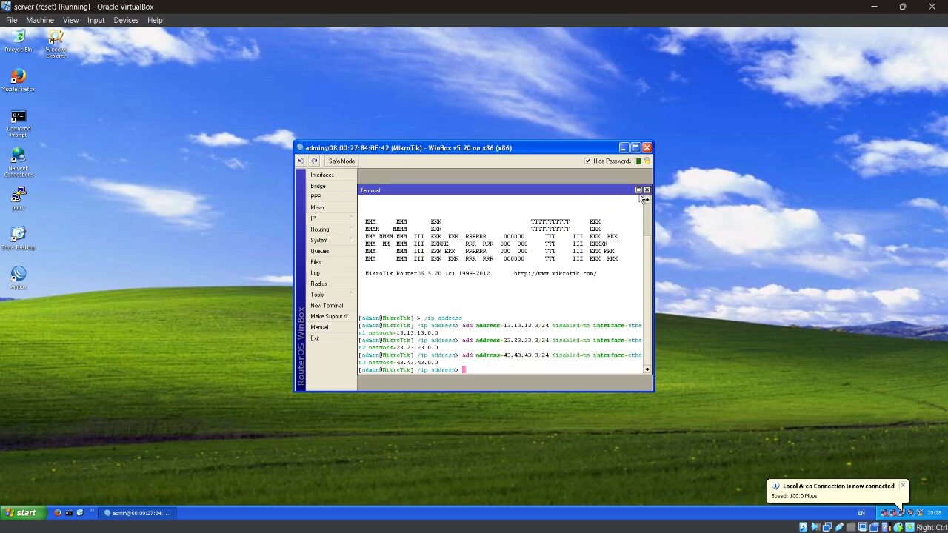
{"action": "left_click", "coordinate": [634, 147]}
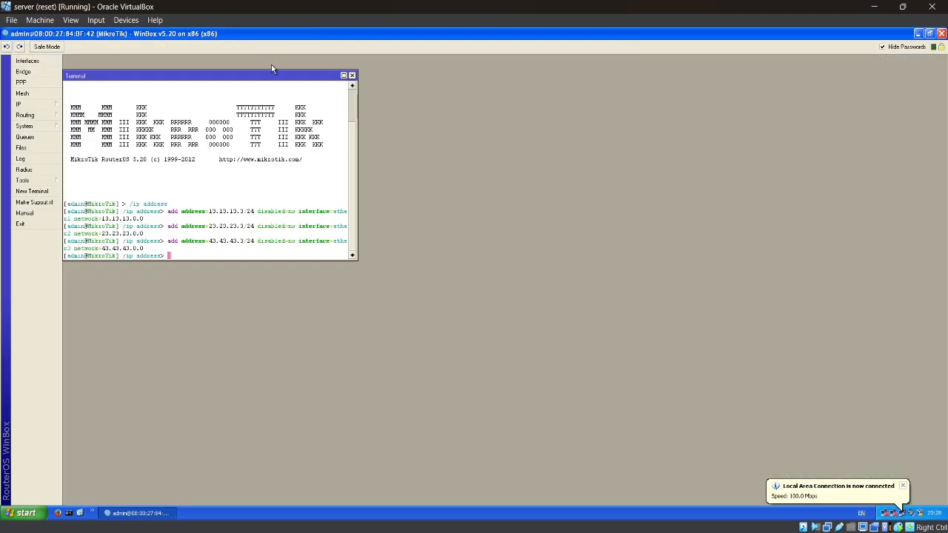
{"action": "left_click", "coordinate": [32, 191]}
{"action": "left_click", "coordinate": [352, 76]}
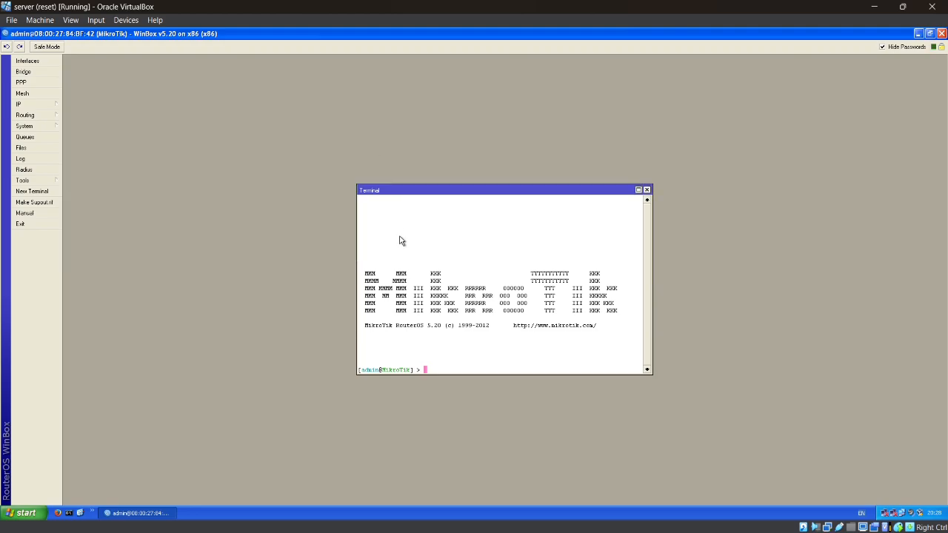
Step: Copy Router 3's /ip route commands, with gateways 13.13.13.1 and 23.23.23.2, from the assignment PDF in the browser
{"action": "left_click", "coordinate": [277, 518]}
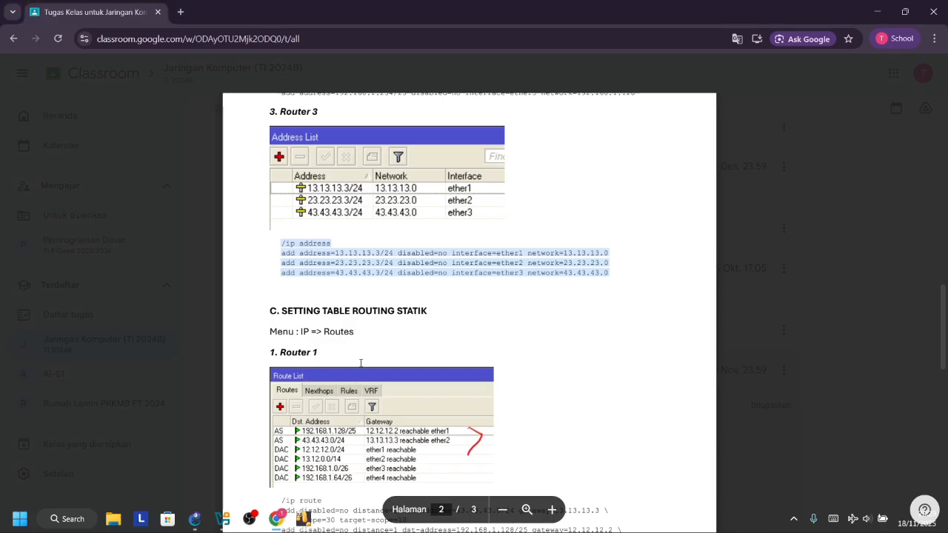
{"action": "scroll", "coordinate": [360, 363], "scroll_direction": "down", "scroll_amount": 15}
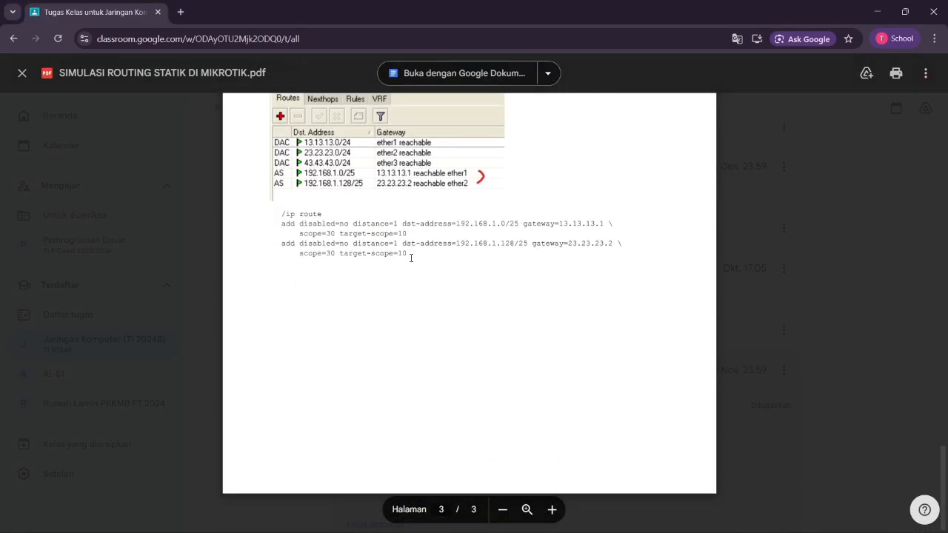
{"action": "left_click_drag", "start_coordinate": [411, 256], "coordinate": [272, 213]}
{"action": "key", "text": "cmd+c"}
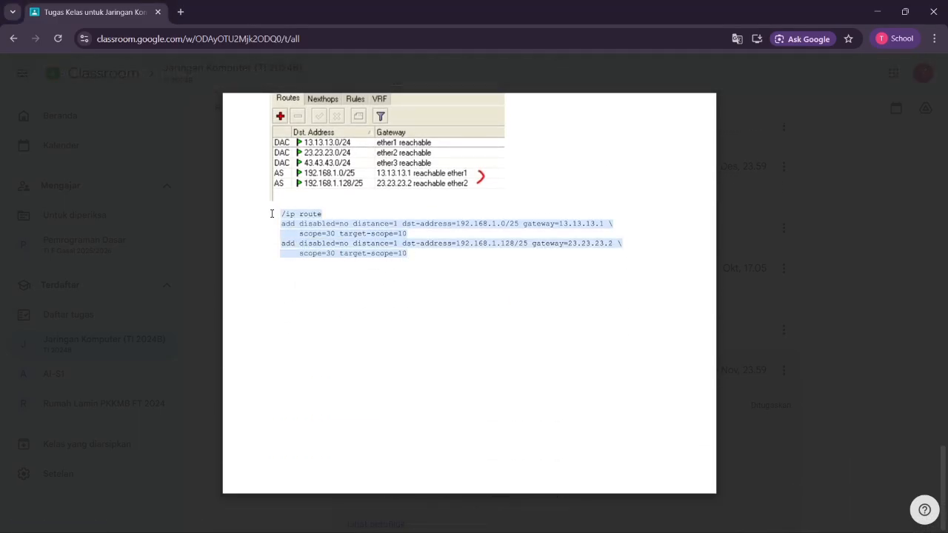
{"action": "left_click", "coordinate": [349, 249]}
Step: Switch to the server VM and paste the copied commands into its terminal to add static routes to 192.168.1.0/25 and 192.168.1.128/25
{"action": "mouse_move", "coordinate": [300, 518]}
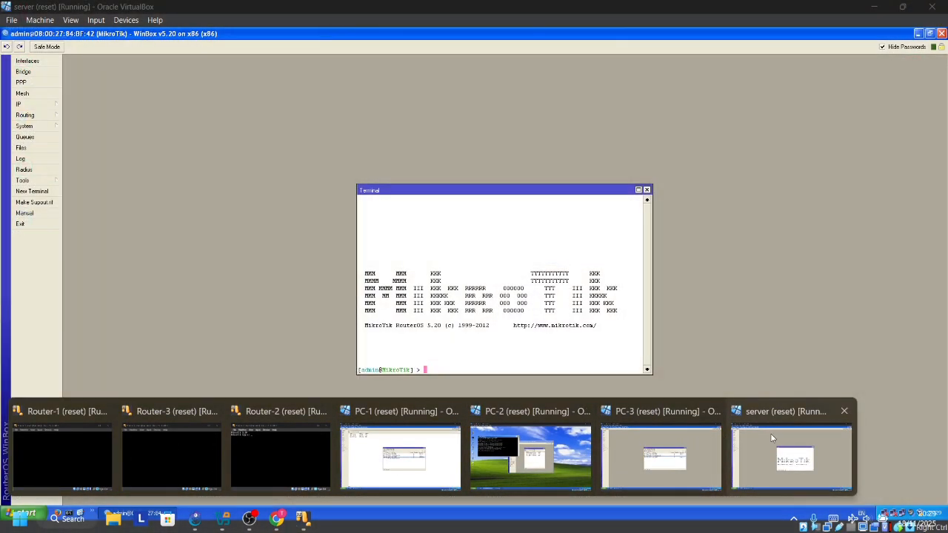
{"action": "left_click", "coordinate": [769, 433]}
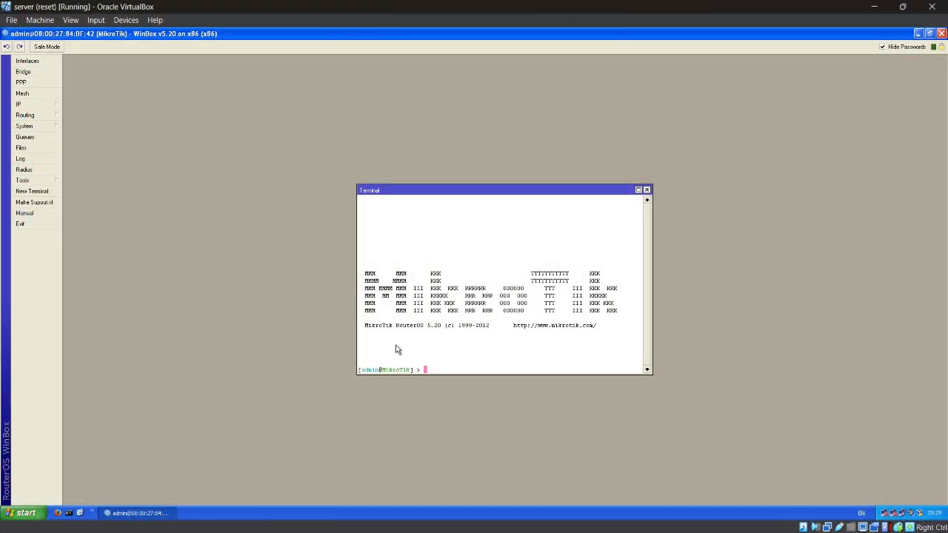
{"action": "right_click", "coordinate": [431, 367]}
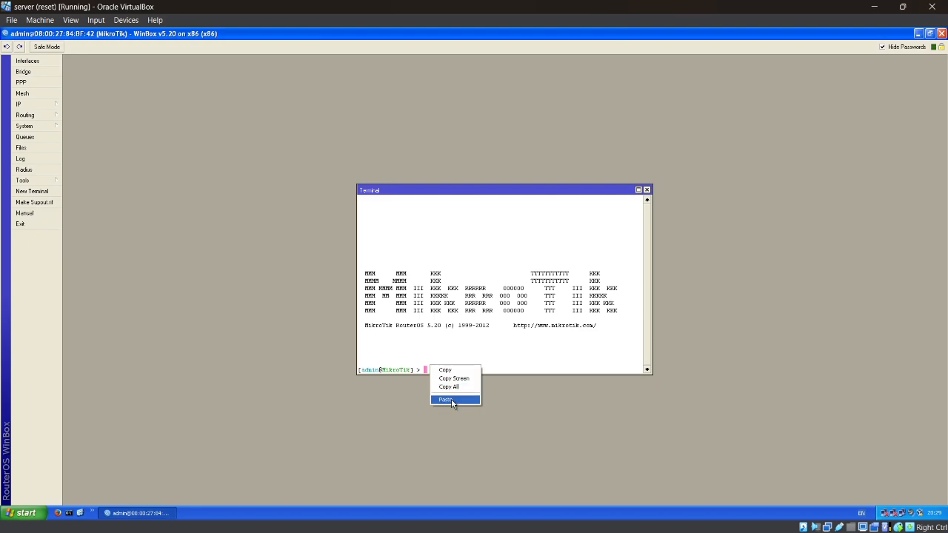
{"action": "left_click", "coordinate": [445, 400]}
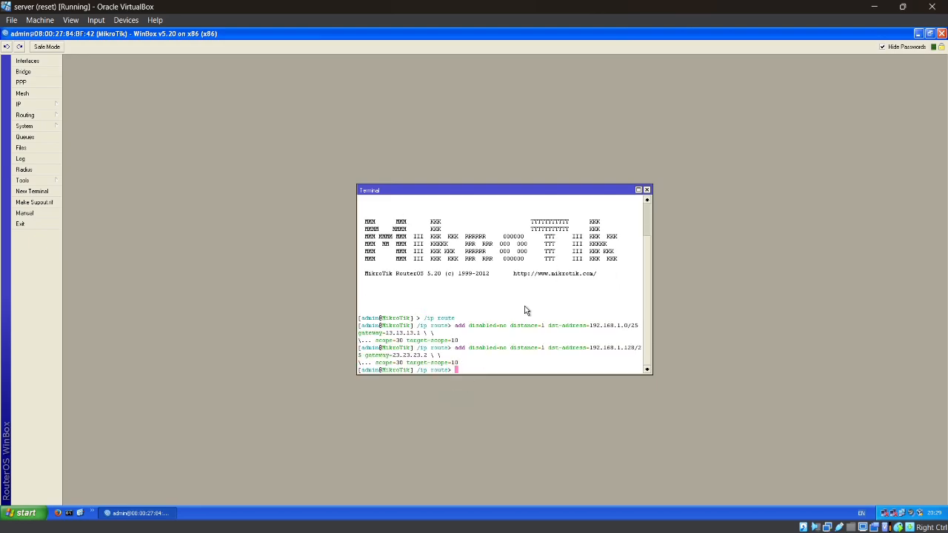
Step: Check the new static routes in the server's route list and close the list
{"action": "left_click", "coordinate": [44, 105]}
{"action": "left_click", "coordinate": [91, 244]}
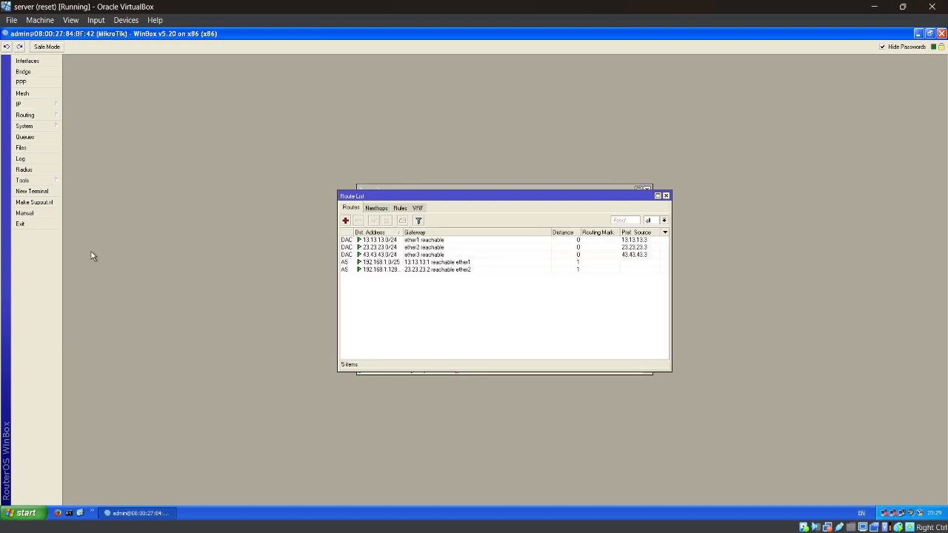
{"action": "left_click", "coordinate": [459, 263]}
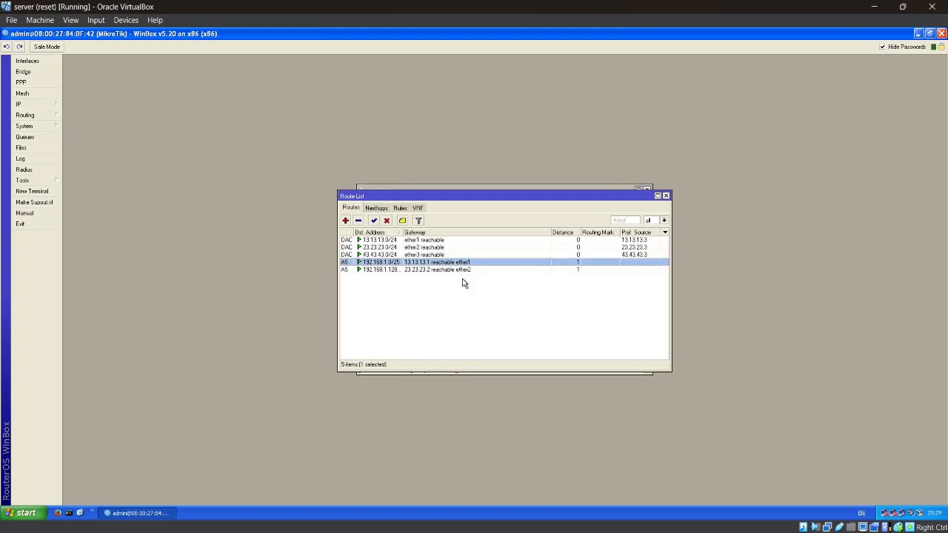
{"action": "left_click", "coordinate": [666, 196]}
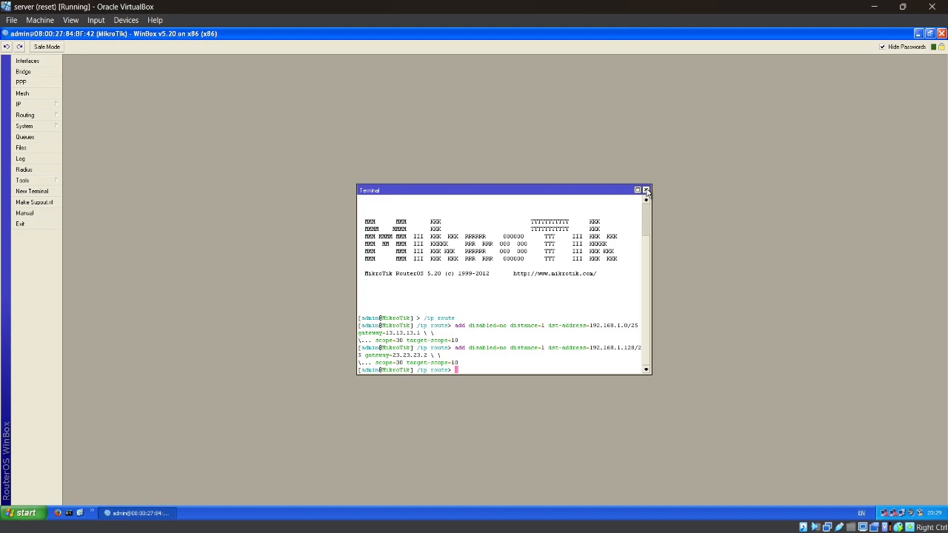
Step: Open the server's address list and route list and place the two windows side by side for review
{"action": "left_click", "coordinate": [59, 104]}
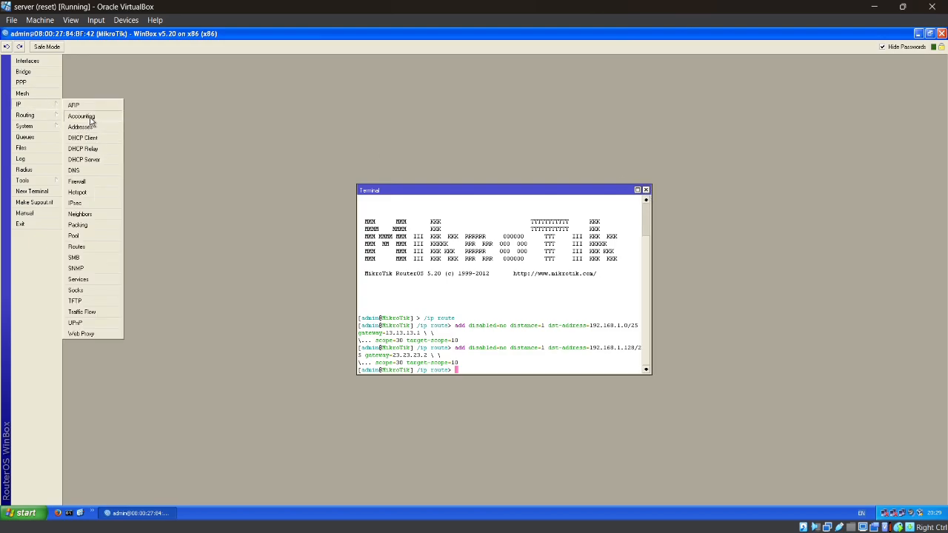
{"action": "left_click", "coordinate": [90, 128]}
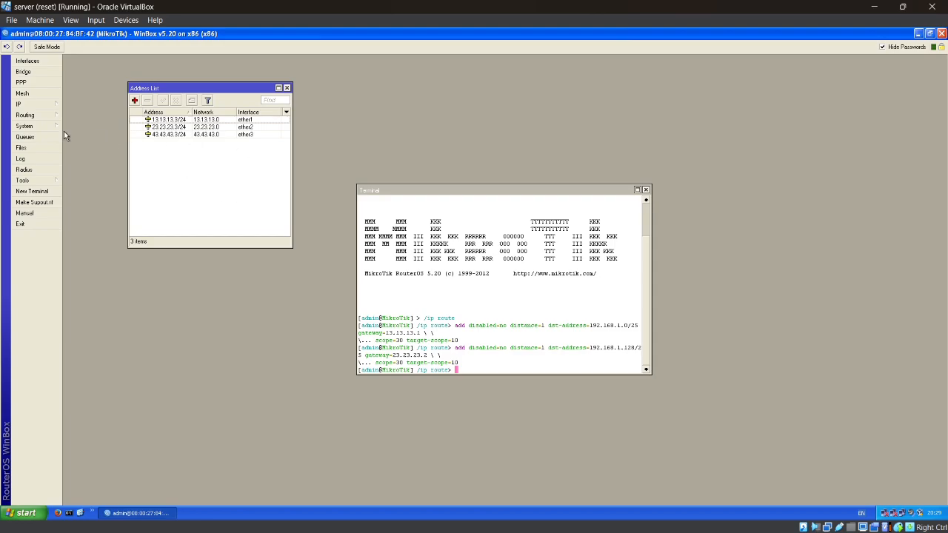
{"action": "left_click", "coordinate": [37, 104]}
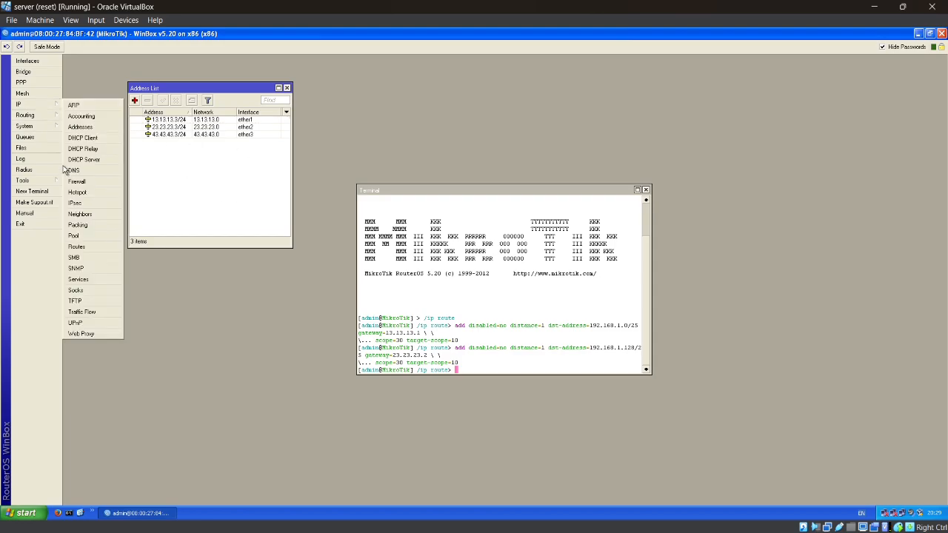
{"action": "left_click", "coordinate": [85, 247]}
{"action": "left_click_drag", "start_coordinate": [429, 197], "coordinate": [381, 89]}
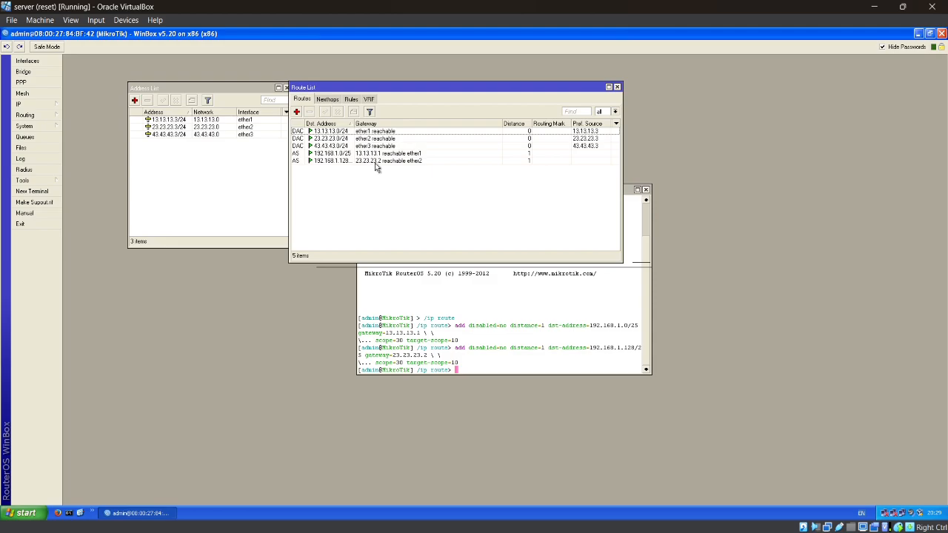
Step: Review PC-1's address and route lists, and open PC-3's address list clear of its route list
{"action": "mouse_move", "coordinate": [292, 521]}
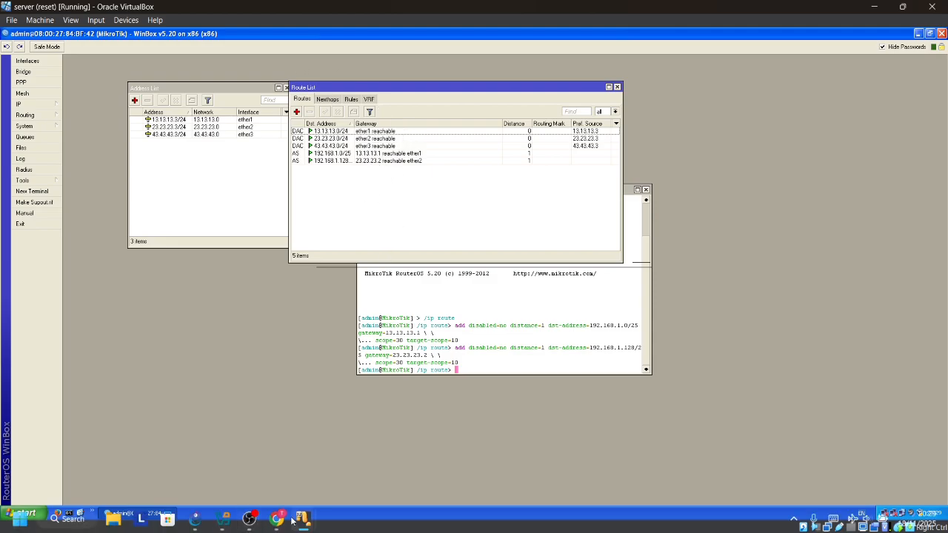
{"action": "left_click", "coordinate": [400, 444]}
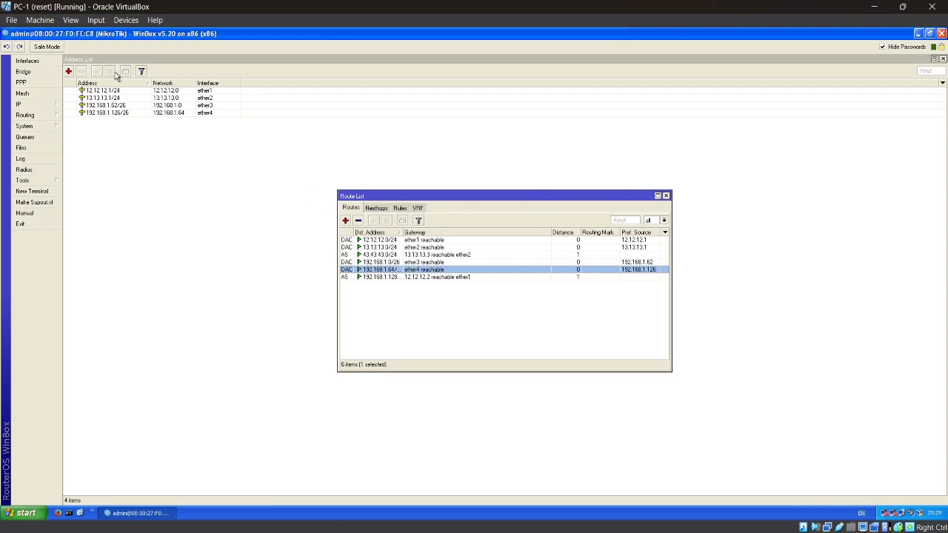
{"action": "mouse_move", "coordinate": [304, 518]}
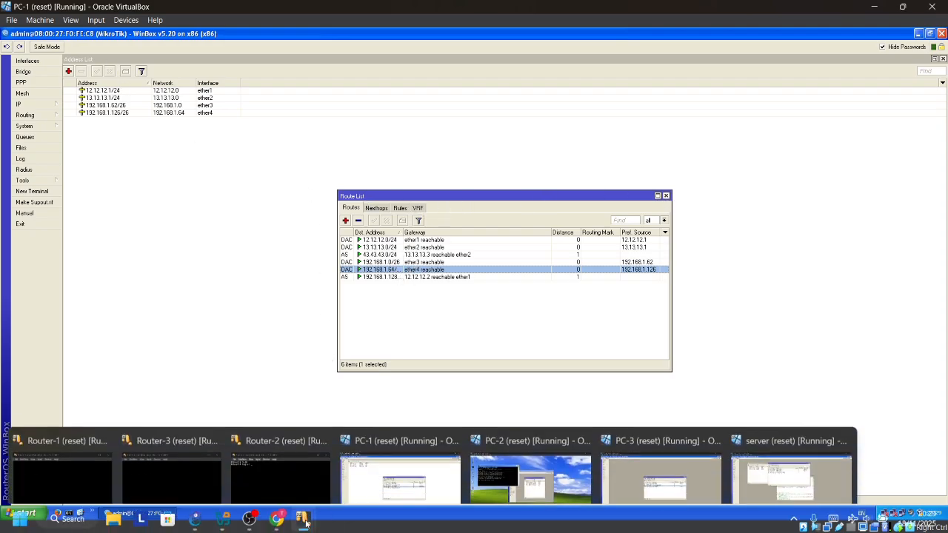
{"action": "left_click", "coordinate": [675, 476]}
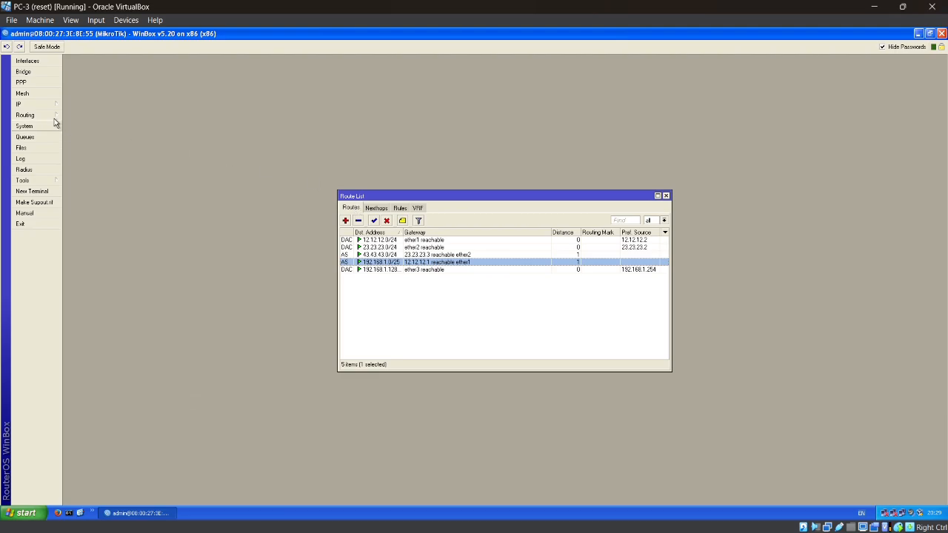
{"action": "left_click", "coordinate": [42, 104]}
{"action": "left_click", "coordinate": [95, 127]}
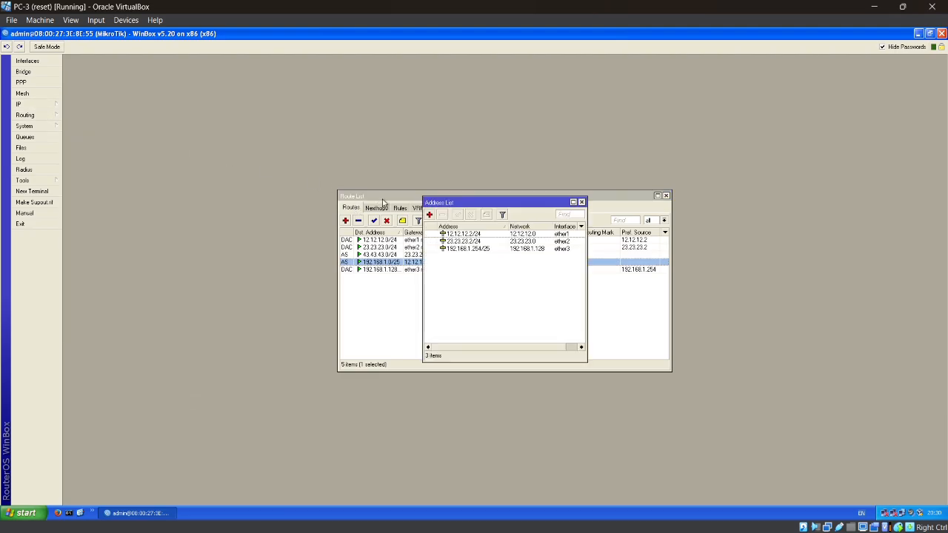
{"action": "left_click_drag", "start_coordinate": [468, 206], "coordinate": [142, 123]}
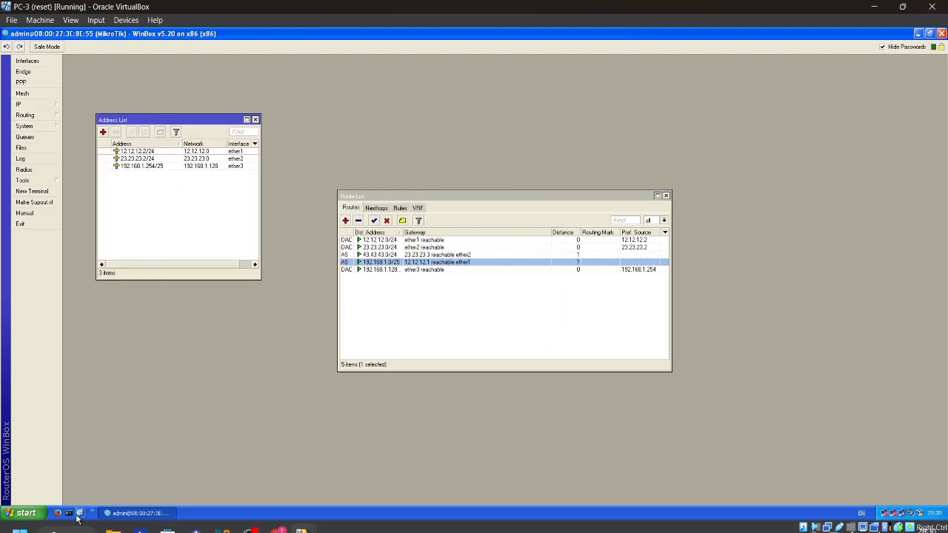
Step: Switch to PC-1, open a Command Prompt and ping 192.168.1.250
{"action": "mouse_move", "coordinate": [303, 518]}
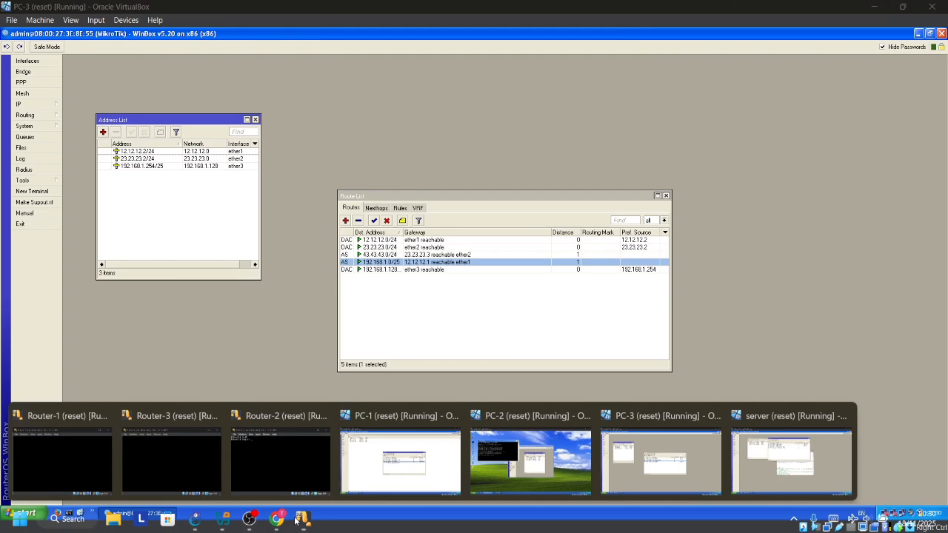
{"action": "left_click", "coordinate": [441, 453]}
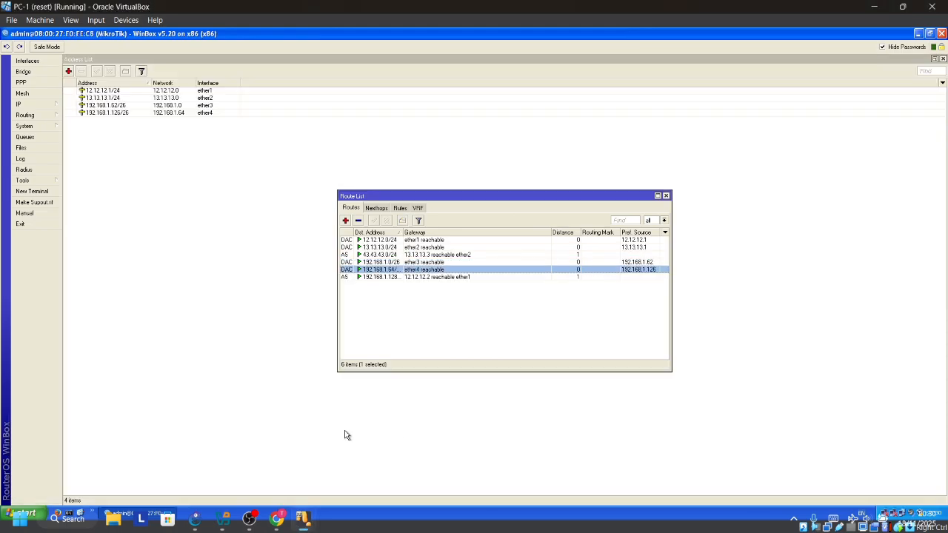
{"action": "left_click", "coordinate": [69, 513]}
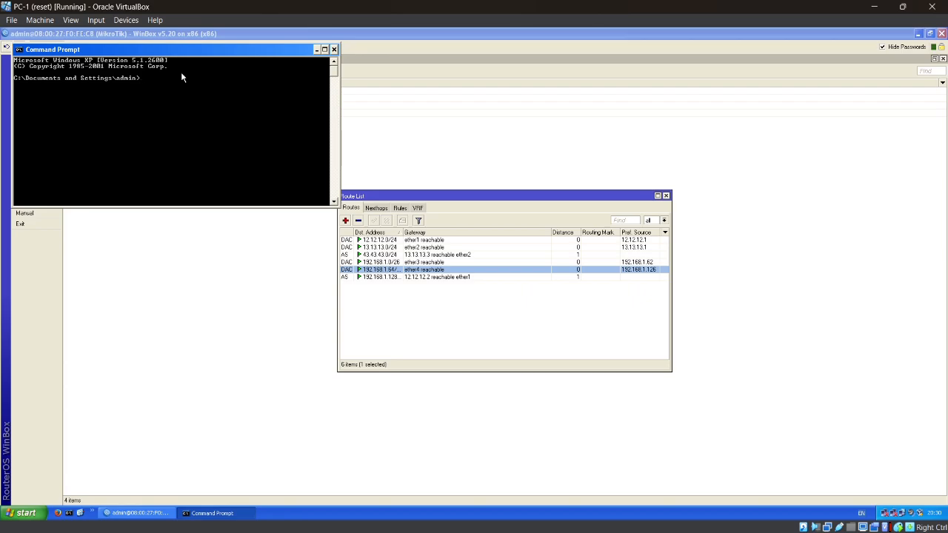
{"action": "type", "text": "ping 192.168.1.250"}
{"action": "key", "text": "Return"}
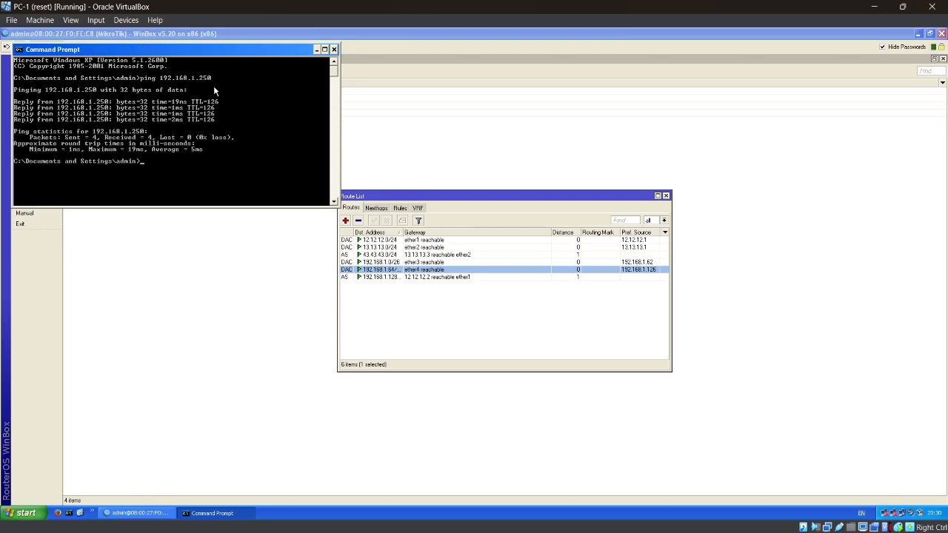
Step: Trace the route from PC-1 to 192.168.1.250 with tracert and view its hops
{"action": "type", "text": "tracert 192.168.1"}
{"action": "type", "text": "250"}
{"action": "key", "text": "BackSpace"}
{"action": "key", "text": "BackSpace"}
{"action": "type", "text": ".24"}
{"action": "key", "text": "BackSpace"}
{"action": "type", "text": "6"}
{"action": "key", "text": "BackSpace"}
{"action": "key", "text": "BackSpace"}
{"action": "key", "text": "BackSpace"}
{"action": "type", "text": "250"}
{"action": "key", "text": "Return"}
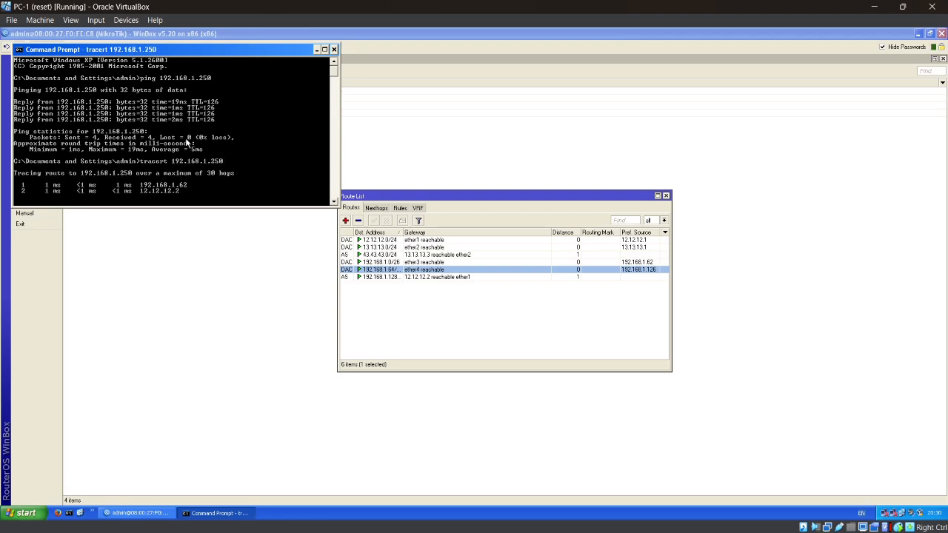
{"action": "scroll", "coordinate": [171, 155], "scroll_direction": "down", "scroll_amount": 1}
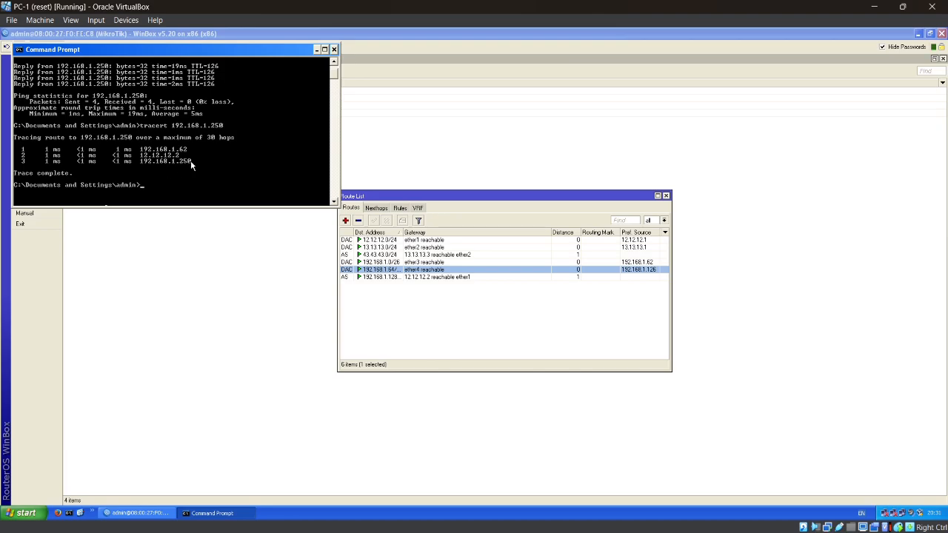
Step: Switch to PC-2, ping and tracert 43.43.43.1 in its Command Prompt, and minimize the prompt
{"action": "mouse_move", "coordinate": [290, 524]}
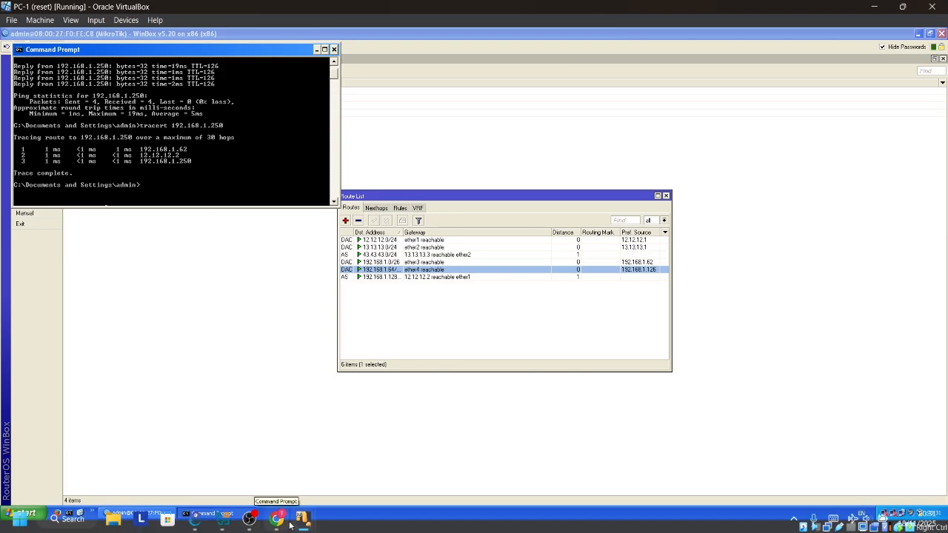
{"action": "left_click", "coordinate": [483, 472]}
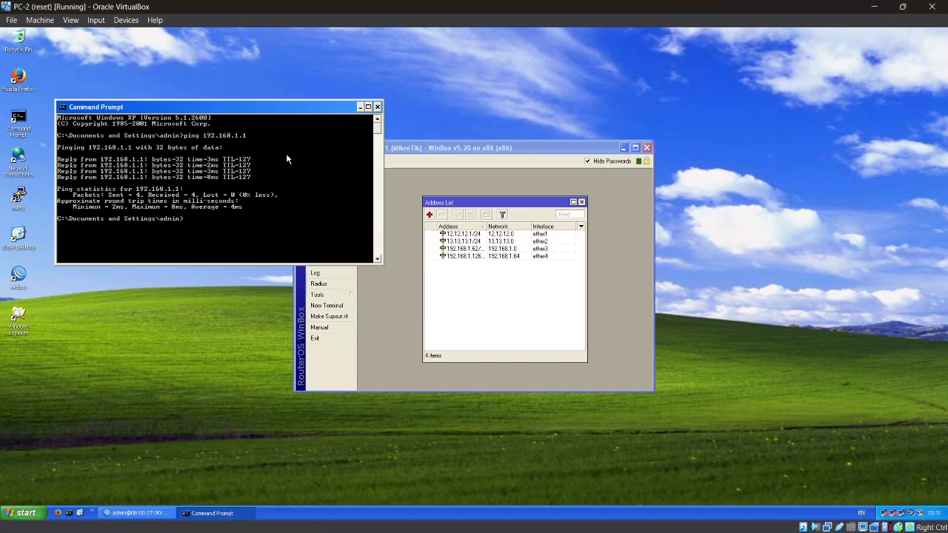
{"action": "type", "text": "ping 43.43.43.1"}
{"action": "key", "text": "Return"}
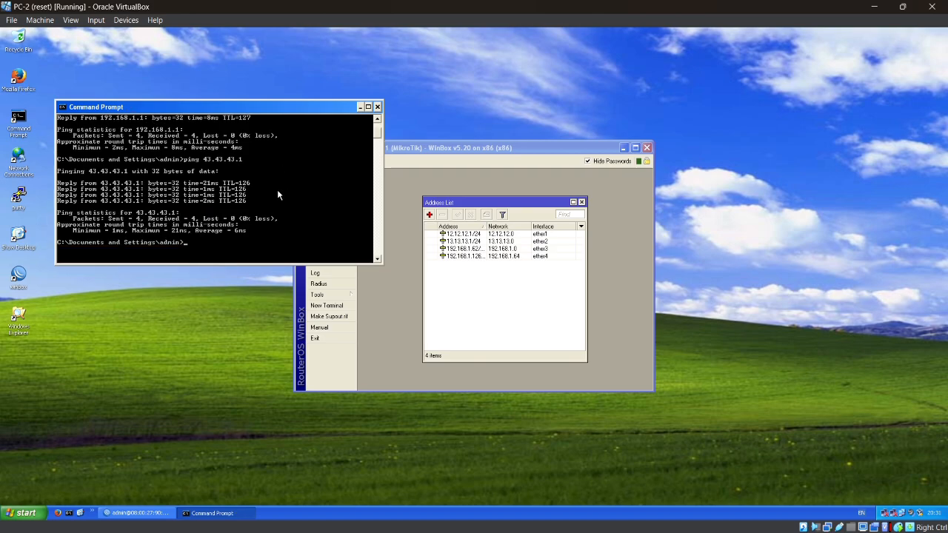
{"action": "type", "text": "tracert 43.43.43.1"}
{"action": "key", "text": "Return"}
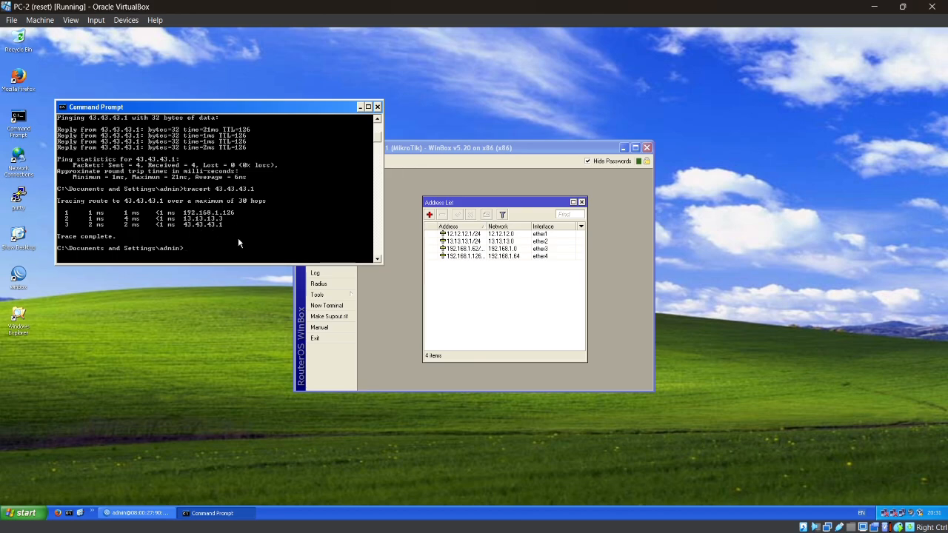
{"action": "left_click", "coordinate": [358, 108]}
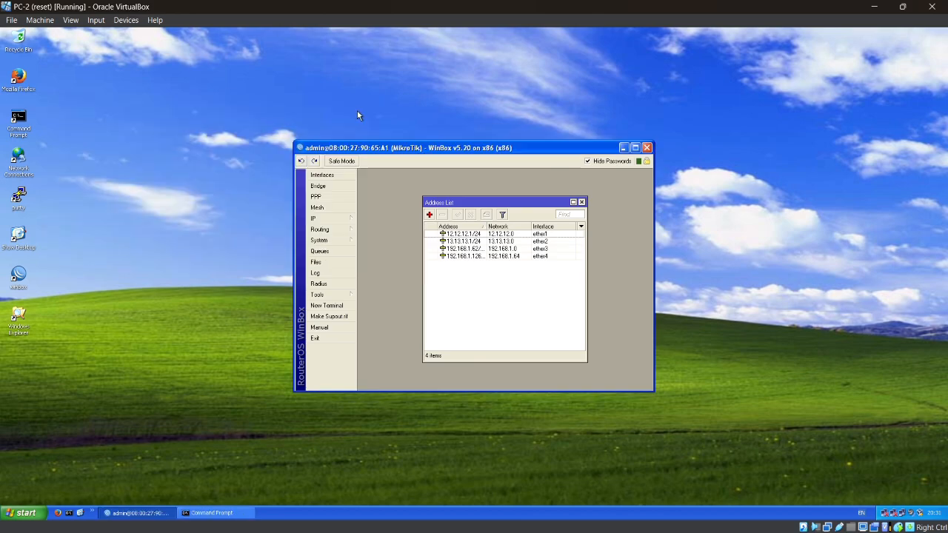
Step: Switch to PC-3, open a Command Prompt and ping 192.168.1.1
{"action": "mouse_move", "coordinate": [314, 526]}
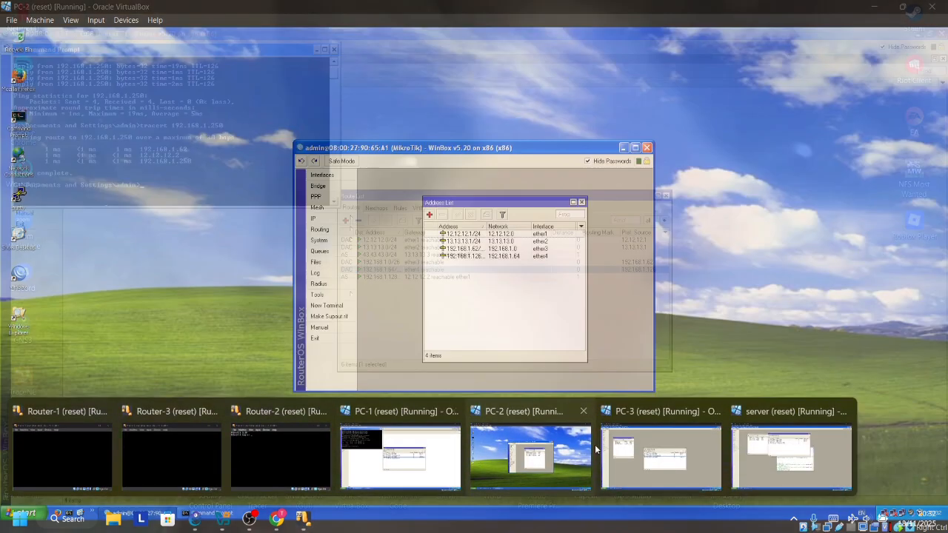
{"action": "left_click", "coordinate": [643, 449]}
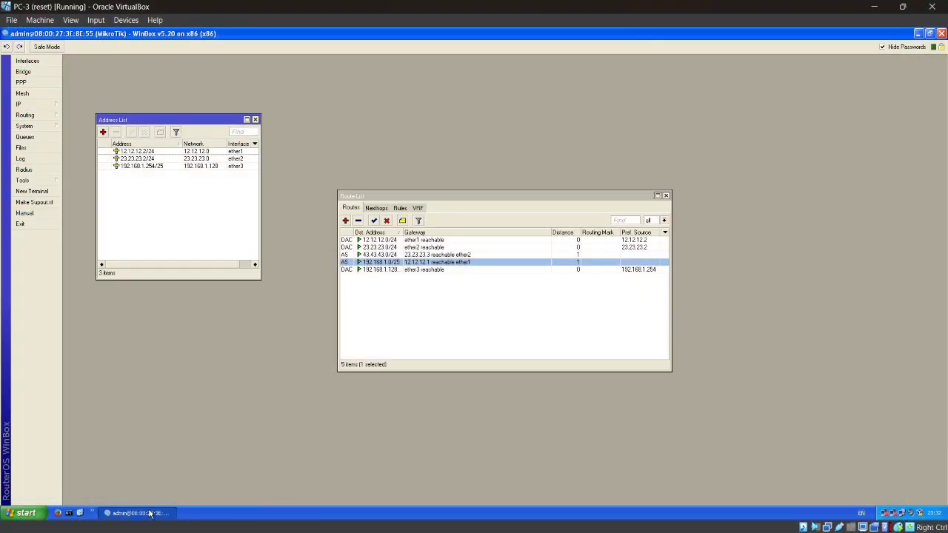
{"action": "left_click", "coordinate": [80, 513]}
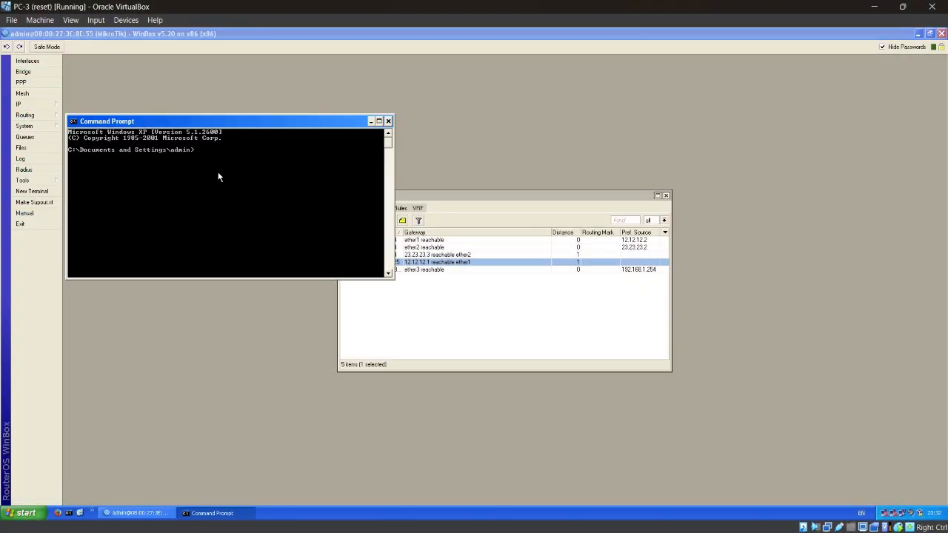
{"action": "type", "text": "ping 192.168.1.1"}
{"action": "key", "text": "Return"}
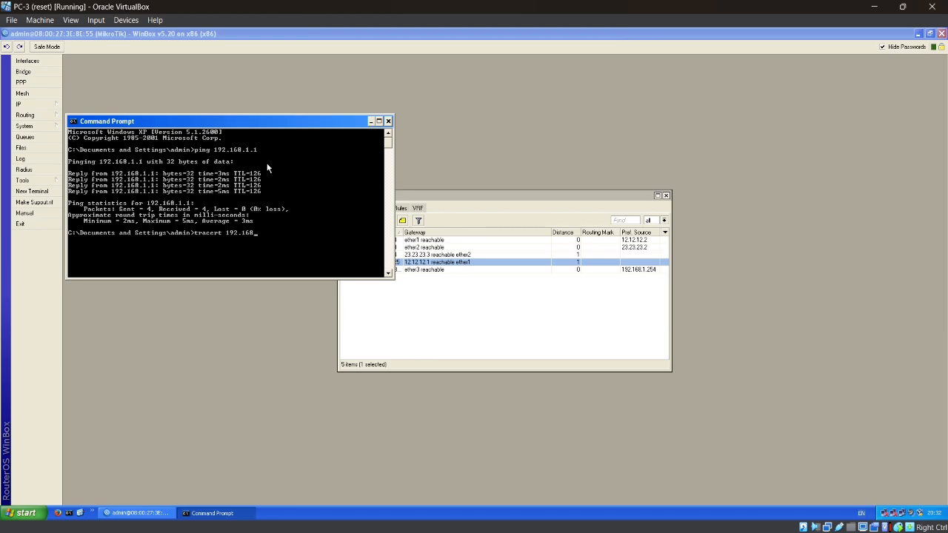
Step: Trace the route from PC-3 to 192.168.1.1 with tracert
{"action": "type", "text": ".1.1"}
{"action": "key", "text": "Return"}
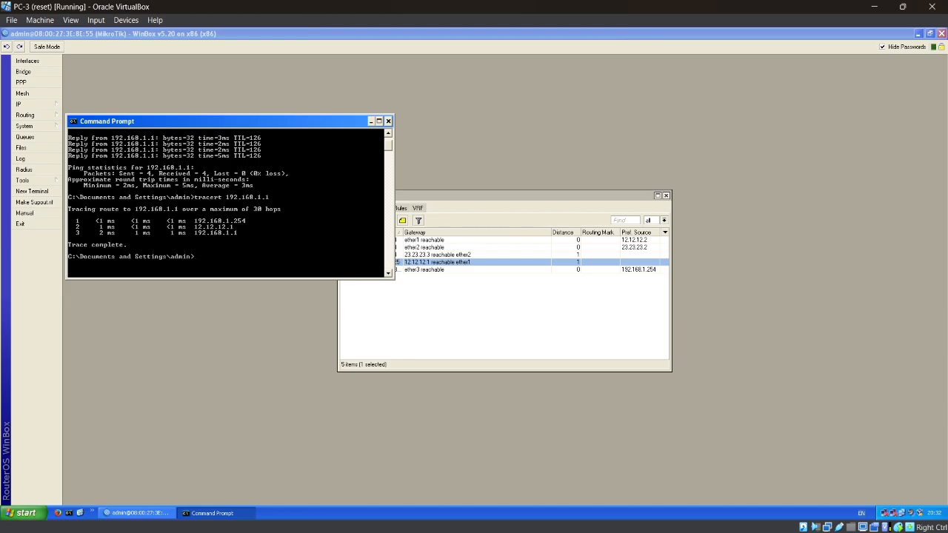
Step: Switch to the server, open a Command Prompt and ping 192.168.1.1 and 192.168.1.250
{"action": "mouse_move", "coordinate": [305, 516]}
{"action": "left_click", "coordinate": [750, 431]}
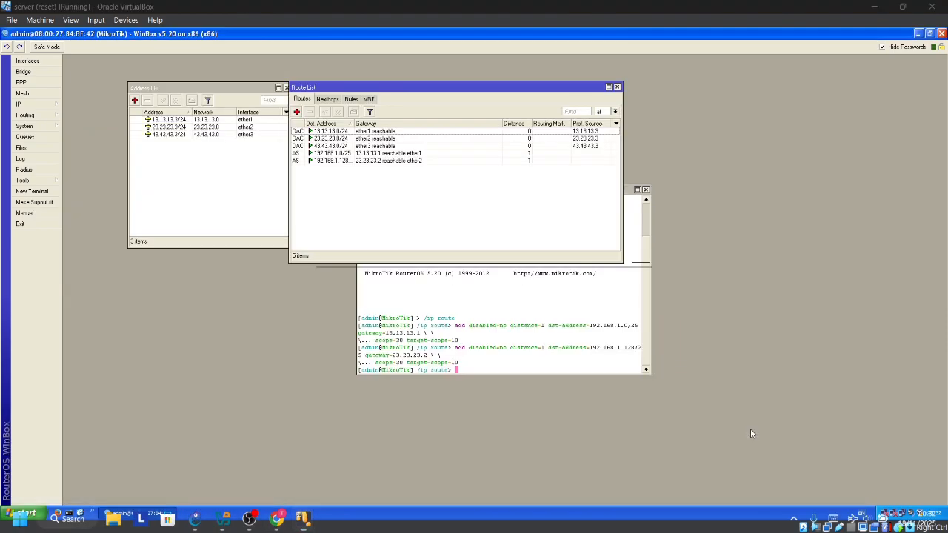
{"action": "left_click", "coordinate": [68, 512]}
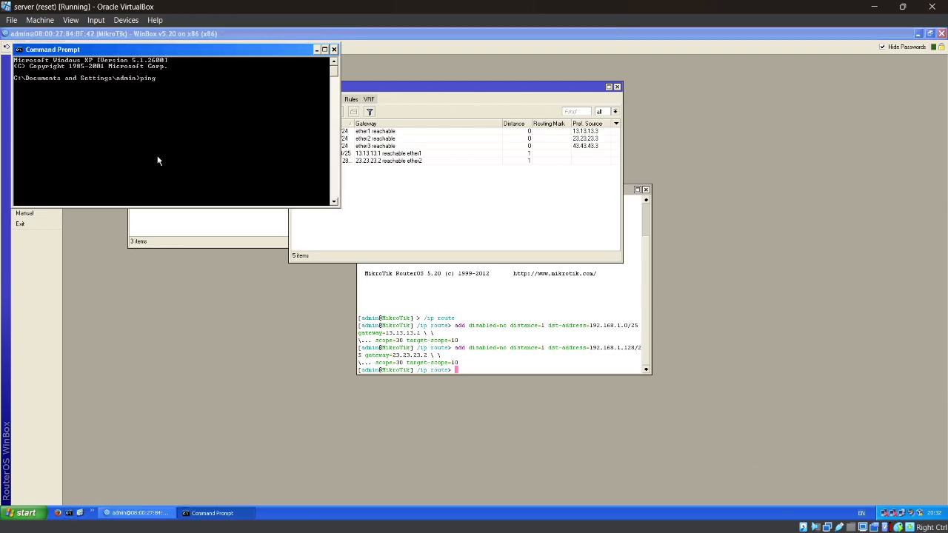
{"action": "type", "text": "ping 192.168.1.1"}
{"action": "key", "text": "Return"}
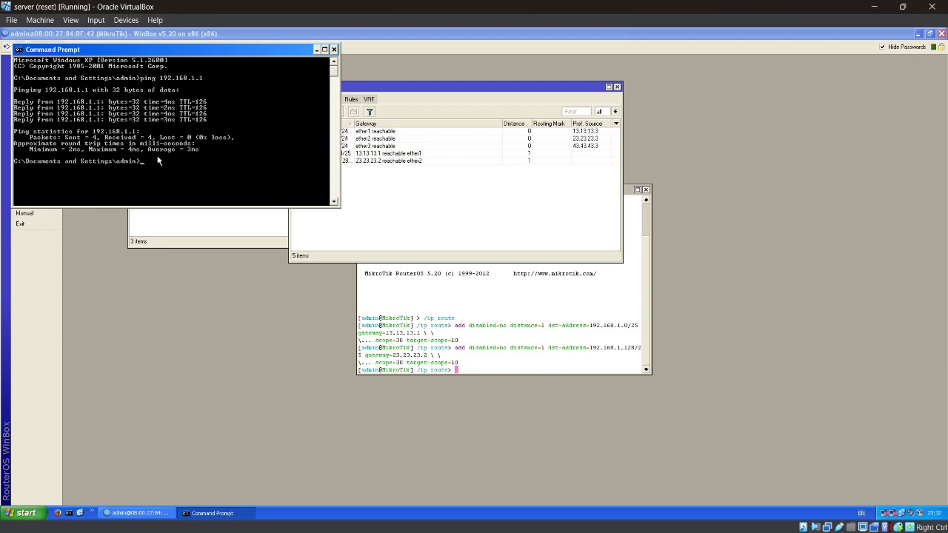
{"action": "key", "text": "Up"}
{"action": "type", "text": "5"}
{"action": "key", "text": "Return"}
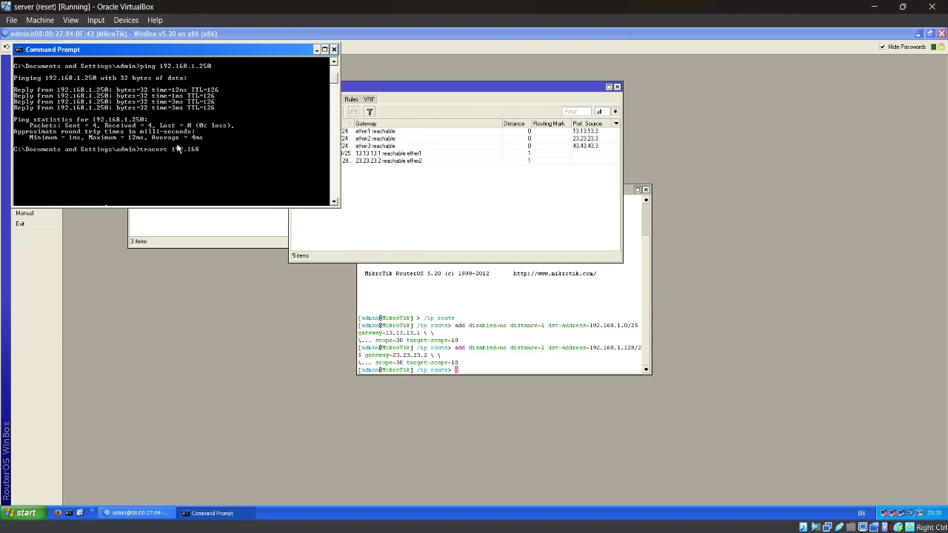
Step: Trace the route from the server to 192.168.1.250 with tracert, and close the Command Prompt
{"action": "type", "text": "250"}
{"action": "key", "text": "Return"}
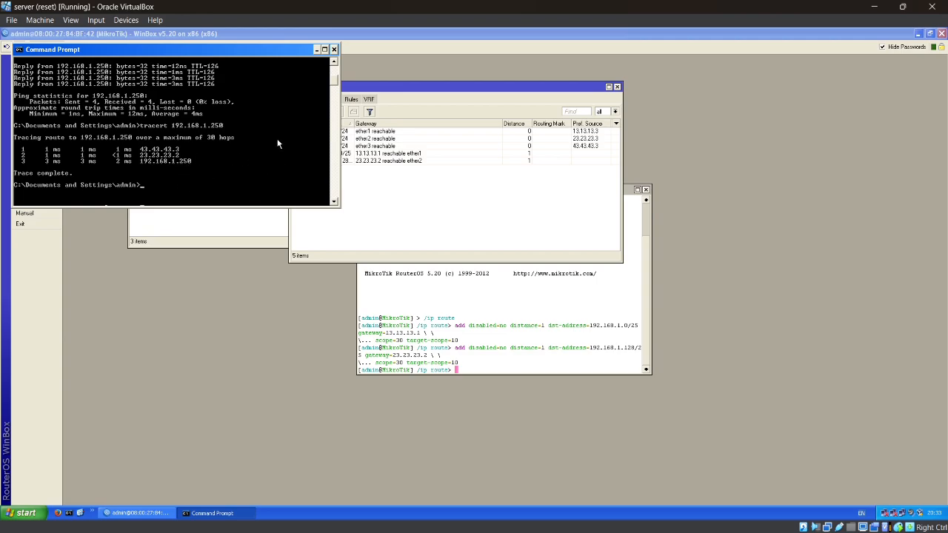
{"action": "left_click", "coordinate": [334, 50]}
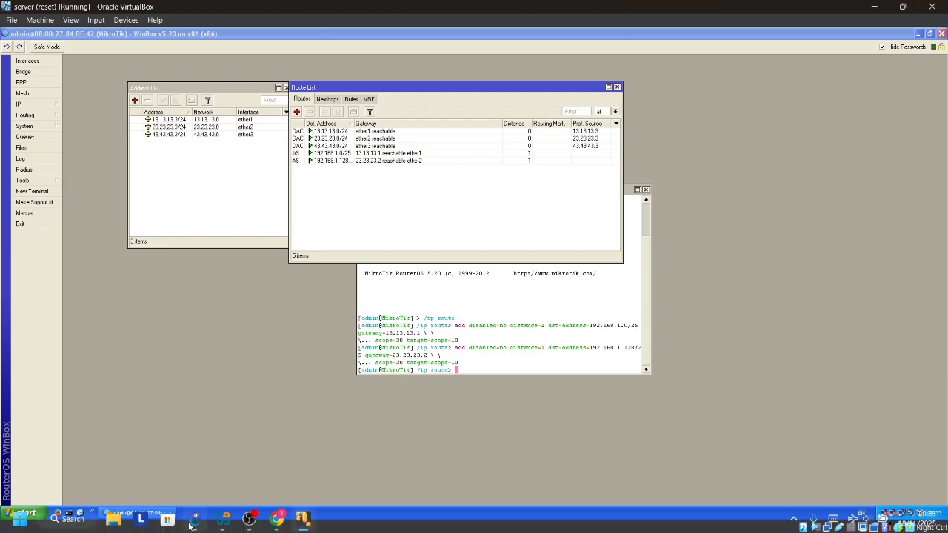
Step: Switch to GNS3, place a Cloud node above Router-3 and add the special Wi-Fi Ethernet interface to it
{"action": "left_click", "coordinate": [191, 523]}
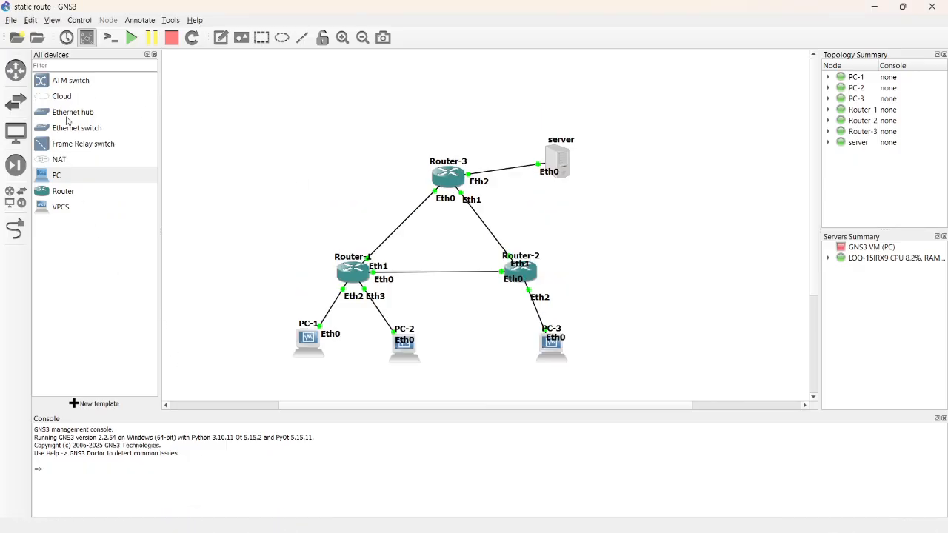
{"action": "left_click_drag", "start_coordinate": [74, 98], "coordinate": [458, 88]}
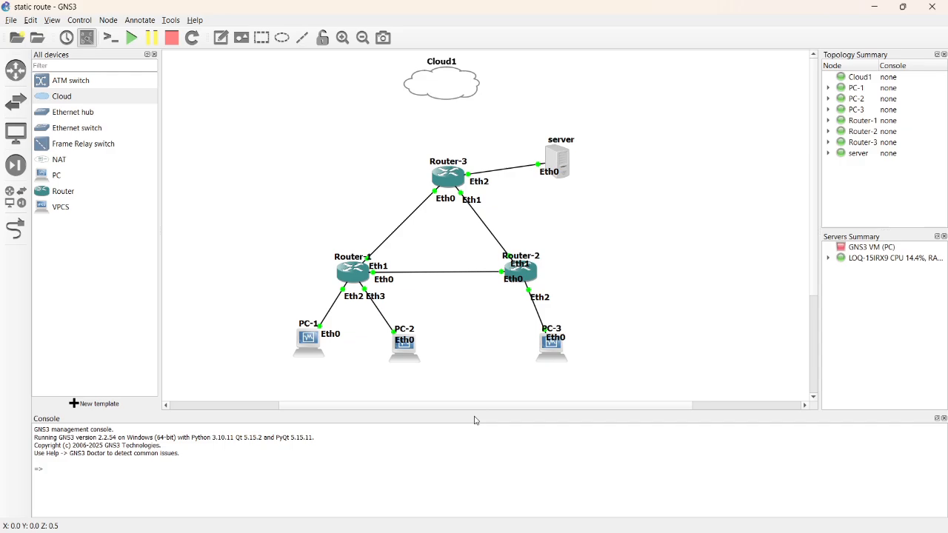
{"action": "right_click", "coordinate": [438, 80]}
{"action": "left_click", "coordinate": [457, 85]}
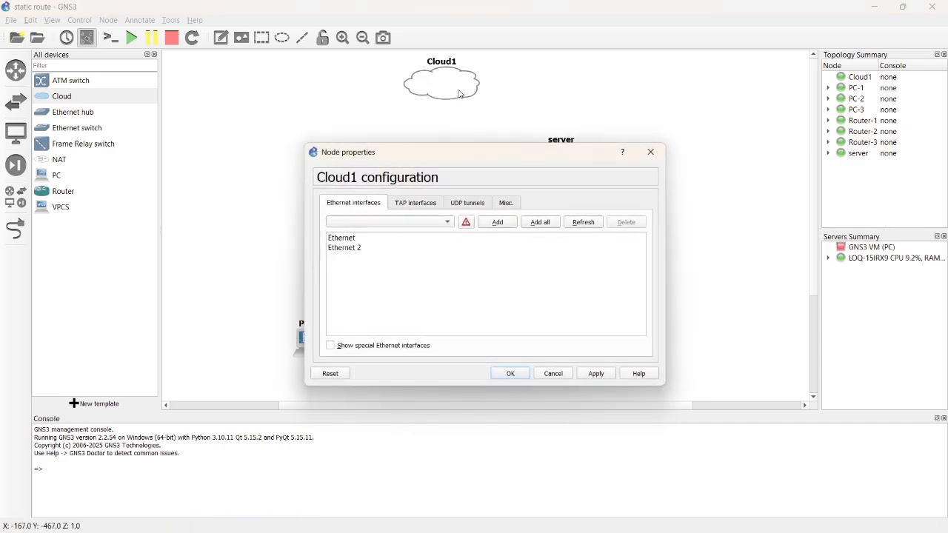
{"action": "left_click", "coordinate": [331, 346]}
{"action": "left_click", "coordinate": [500, 222]}
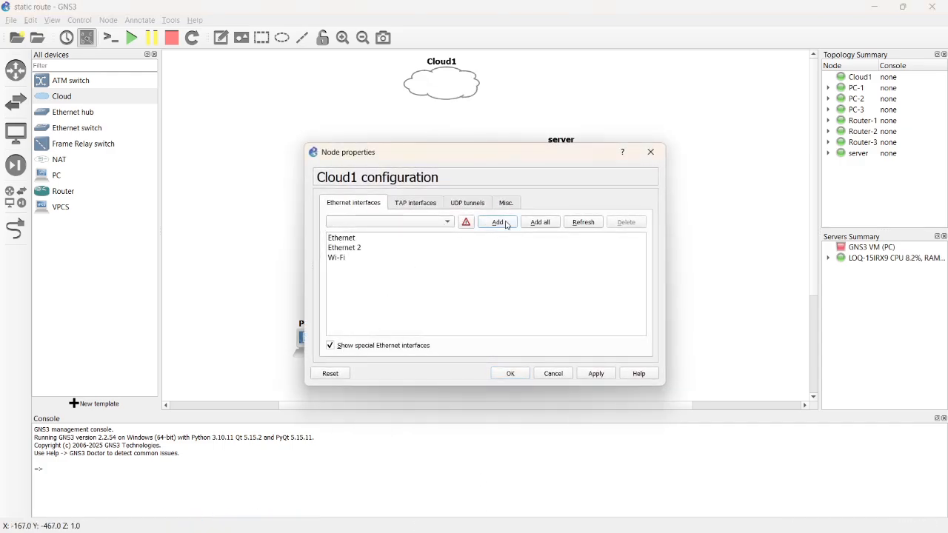
{"action": "left_click", "coordinate": [598, 374]}
{"action": "left_click", "coordinate": [513, 374]}
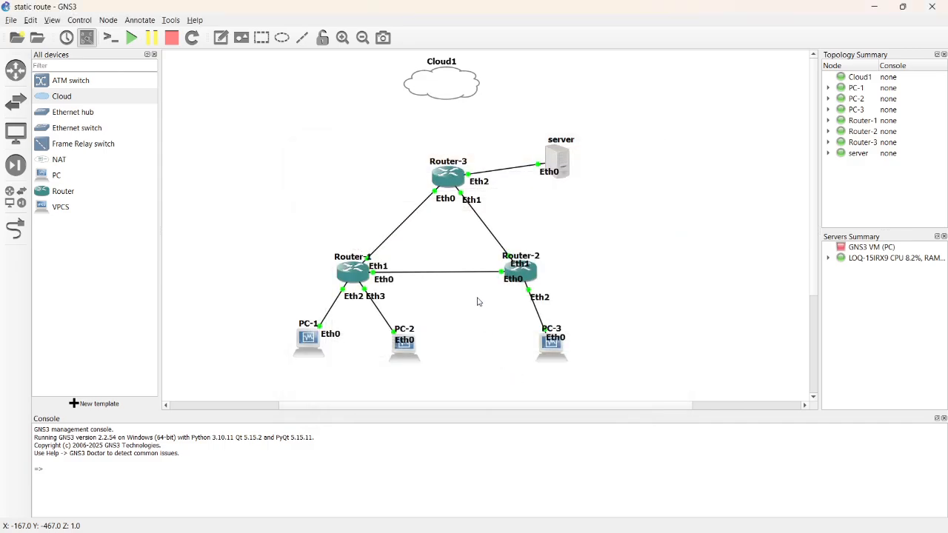
Step: Link Router-3's Eth4 port to the Wi-Fi interface of Cloud1
{"action": "left_click", "coordinate": [28, 228]}
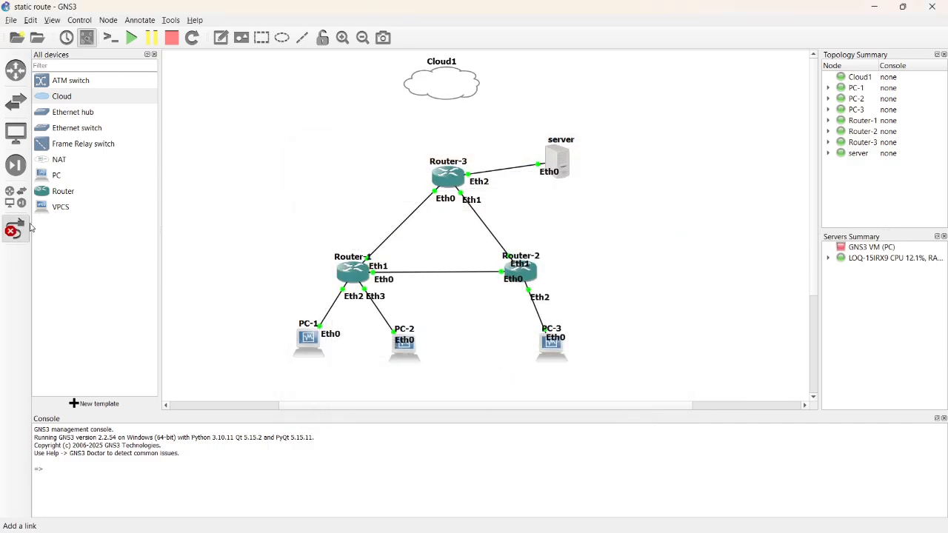
{"action": "left_click", "coordinate": [458, 174]}
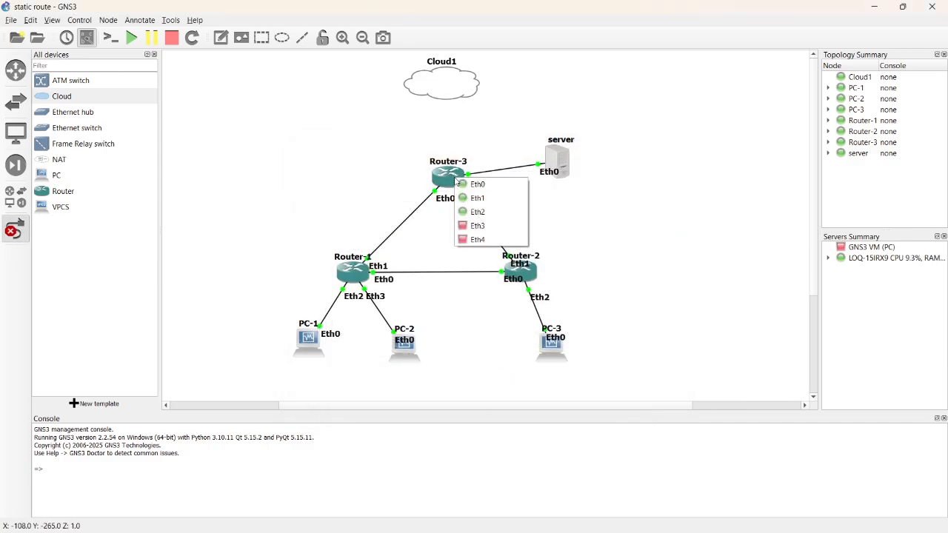
{"action": "left_click", "coordinate": [478, 239]}
{"action": "left_click", "coordinate": [449, 83]}
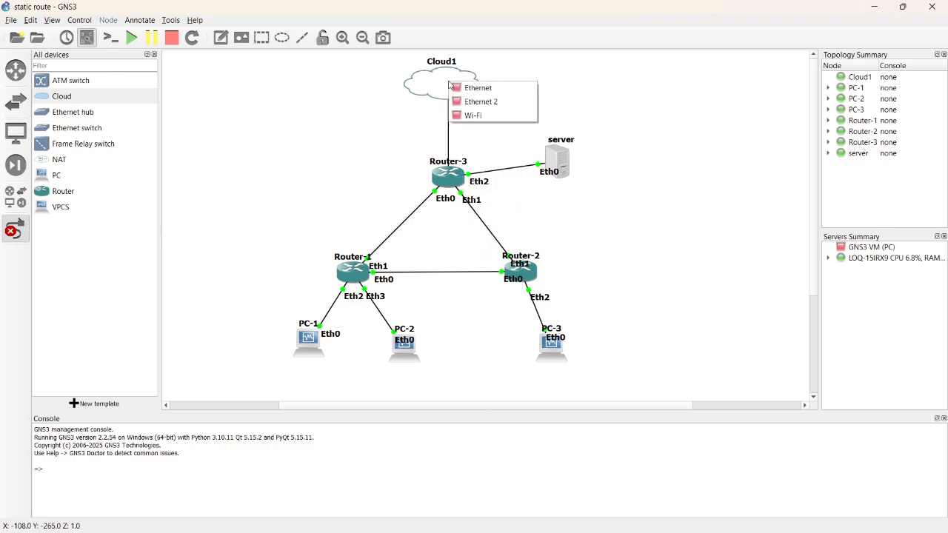
{"action": "left_click", "coordinate": [471, 116]}
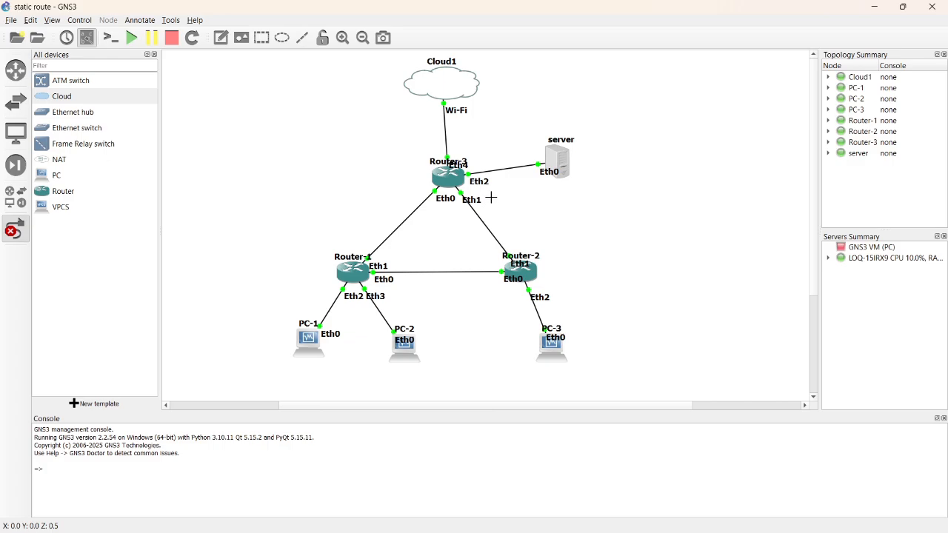
{"action": "scroll", "coordinate": [496, 152], "scroll_direction": "down", "scroll_amount": 1}
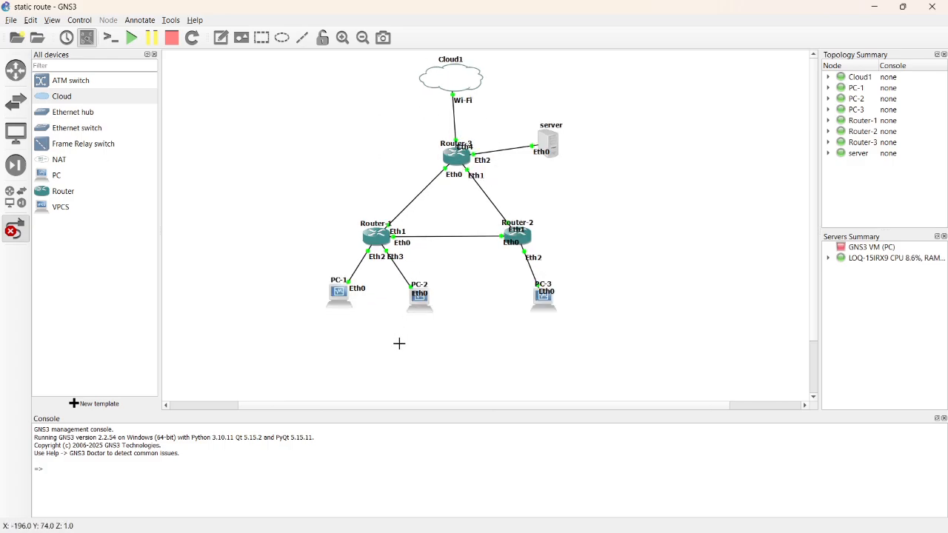
Step: Switch to Oracle VirtualBox Manager and attach Router-3's Adapter 5 to a Bridged Adapter using Intel(R) Wi-Fi 6 AX203
{"action": "mouse_move", "coordinate": [222, 518]}
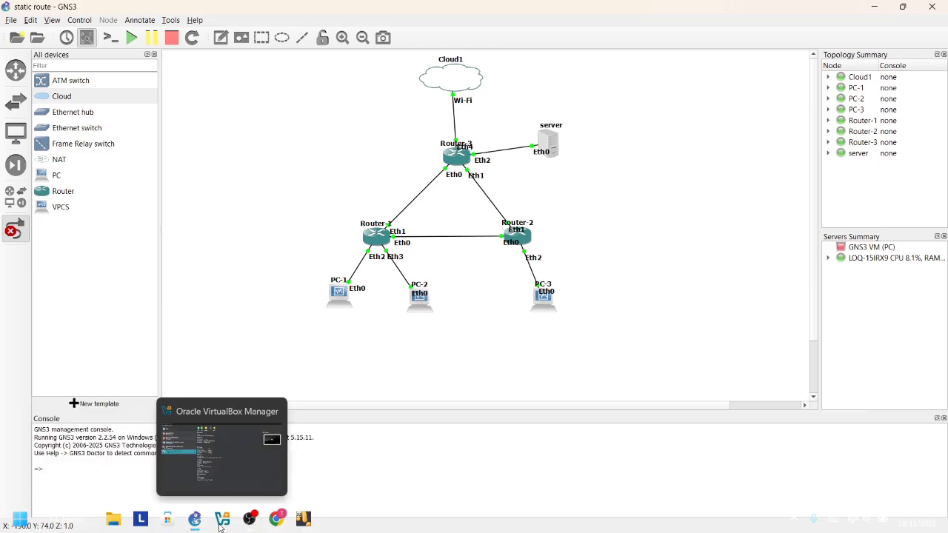
{"action": "left_click", "coordinate": [195, 490]}
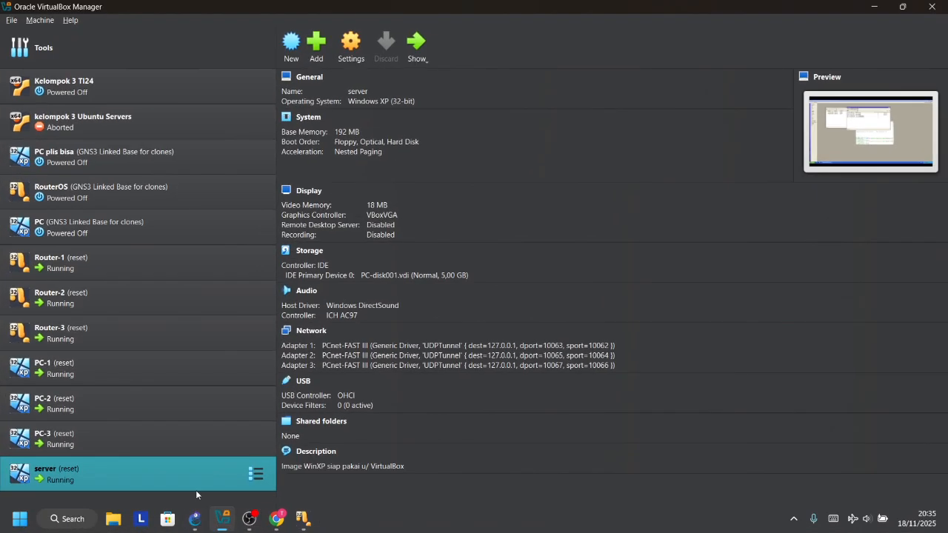
{"action": "left_click", "coordinate": [176, 325]}
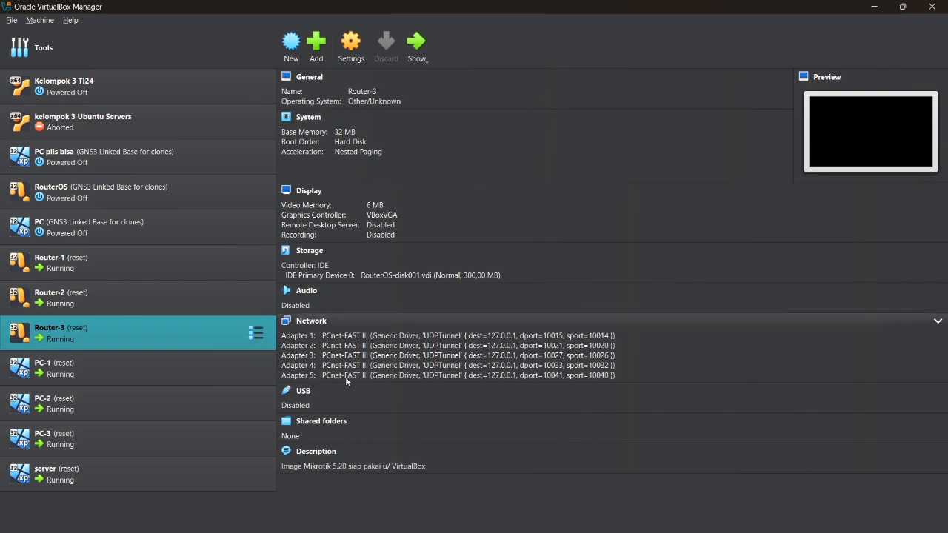
{"action": "left_click", "coordinate": [518, 376]}
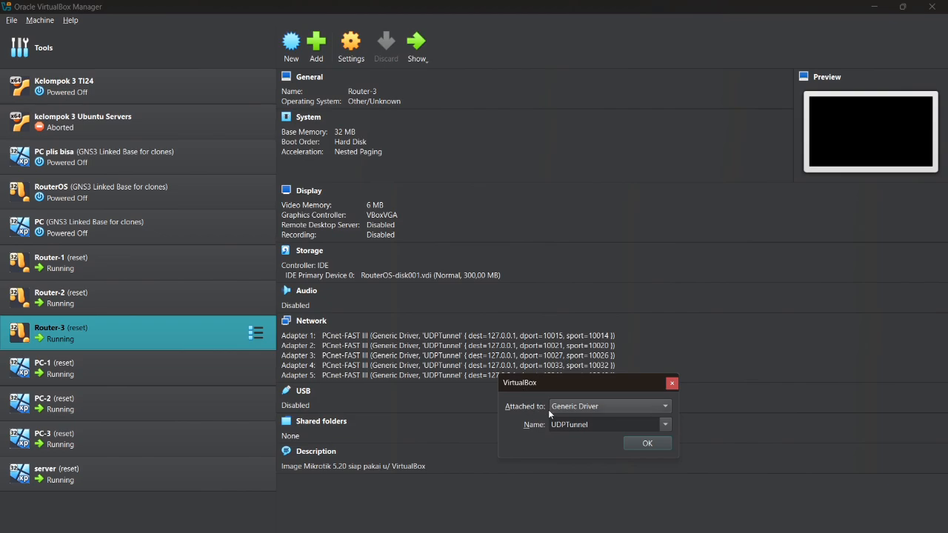
{"action": "left_click", "coordinate": [598, 404]}
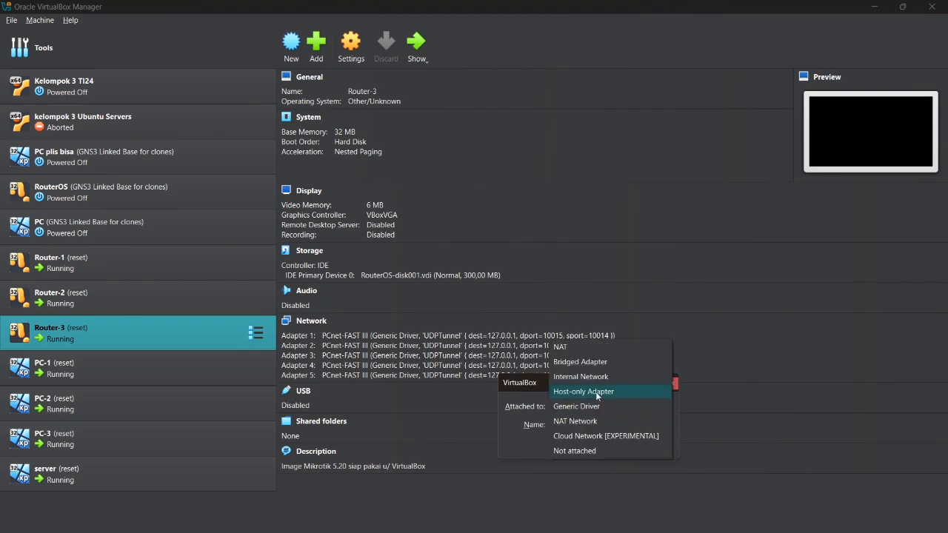
{"action": "left_click", "coordinate": [597, 362]}
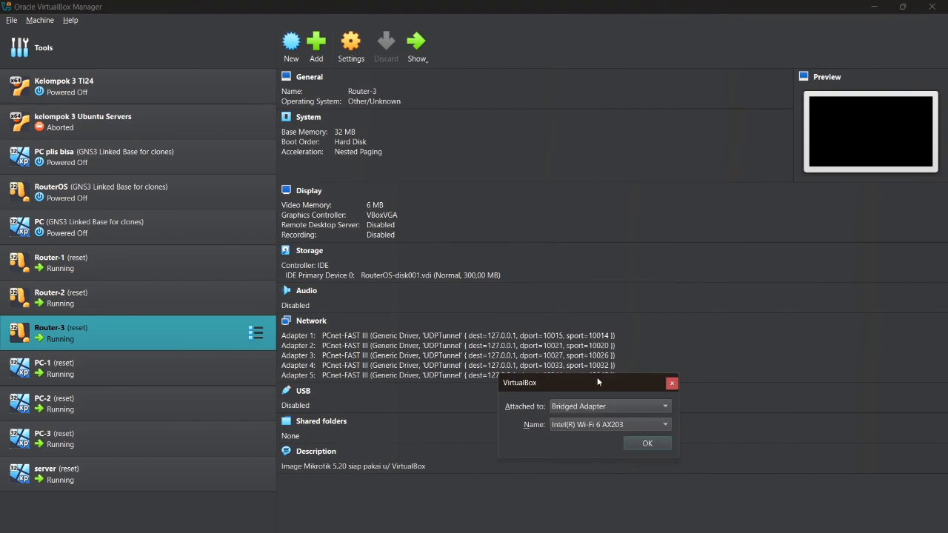
{"action": "left_click", "coordinate": [646, 443]}
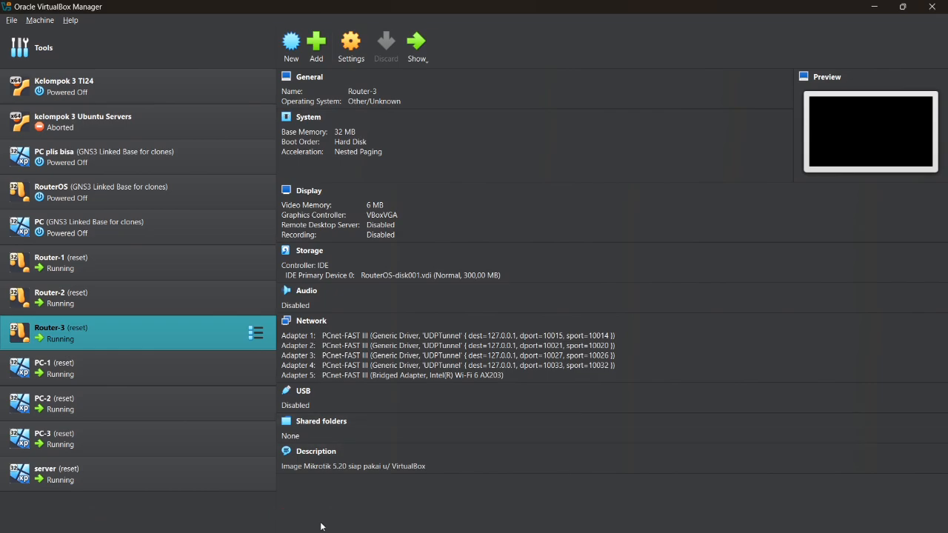
Step: Switch to the server and set up a new DHCP client in WinBox with interface ether5
{"action": "mouse_move", "coordinate": [303, 520]}
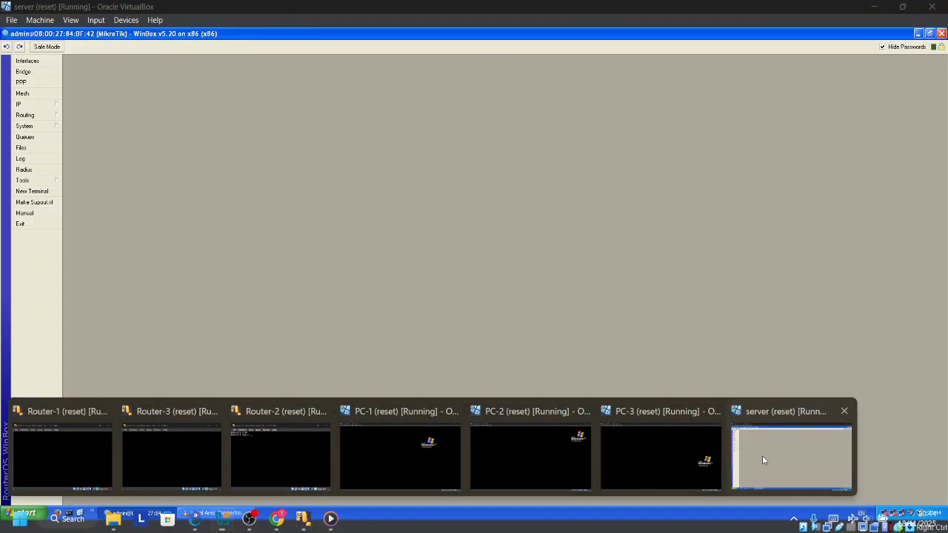
{"action": "left_click", "coordinate": [778, 455]}
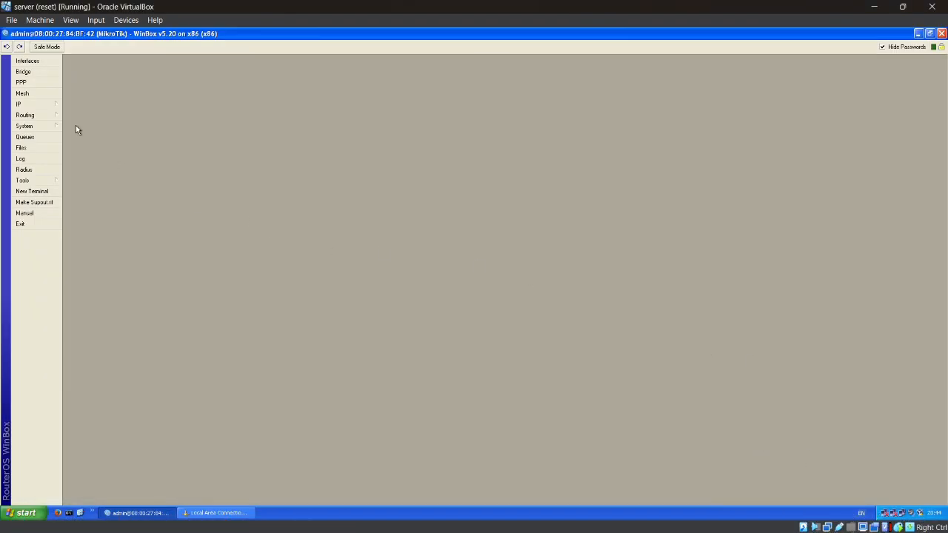
{"action": "left_click", "coordinate": [49, 106]}
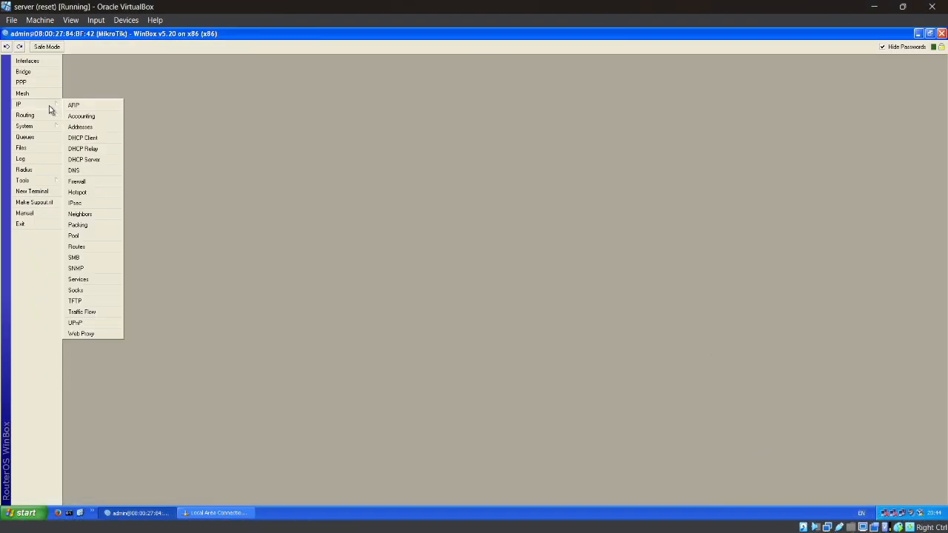
{"action": "left_click", "coordinate": [96, 141]}
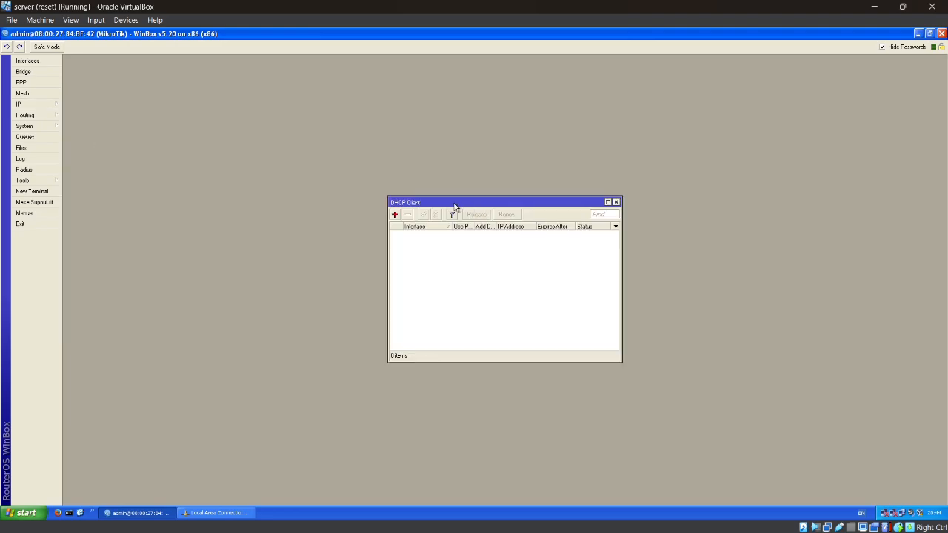
{"action": "left_click", "coordinate": [395, 215]}
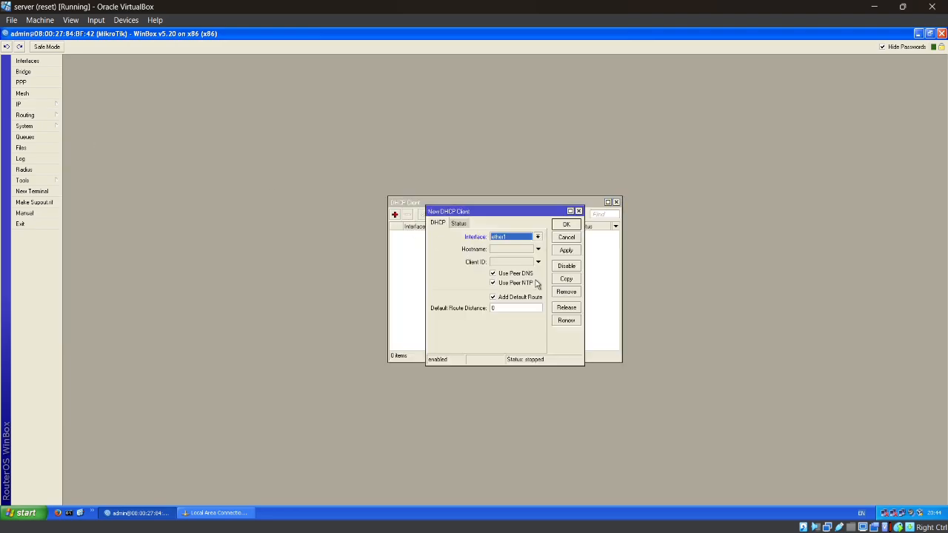
{"action": "left_click", "coordinate": [537, 237]}
{"action": "left_click", "coordinate": [517, 271]}
Step: Check Router-3's cloud port in GNS3, return to the server and apply the ether5 DHCP client, dismissing the chat notification
{"action": "left_click", "coordinate": [196, 522]}
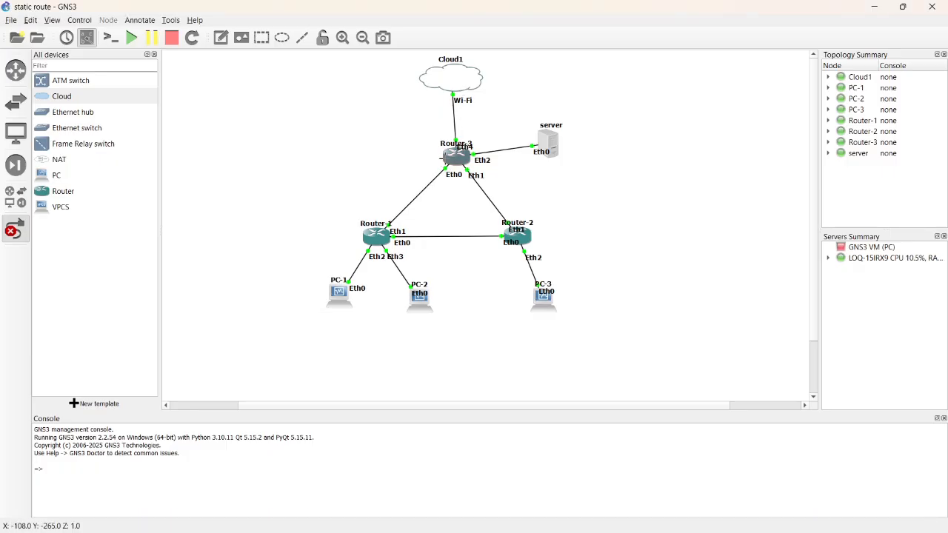
{"action": "mouse_move", "coordinate": [444, 158]}
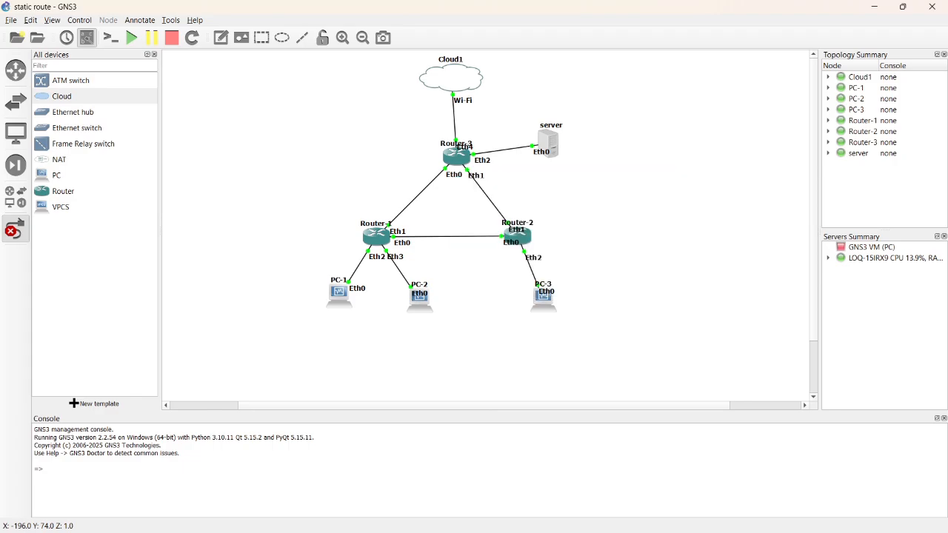
{"action": "mouse_move", "coordinate": [303, 519]}
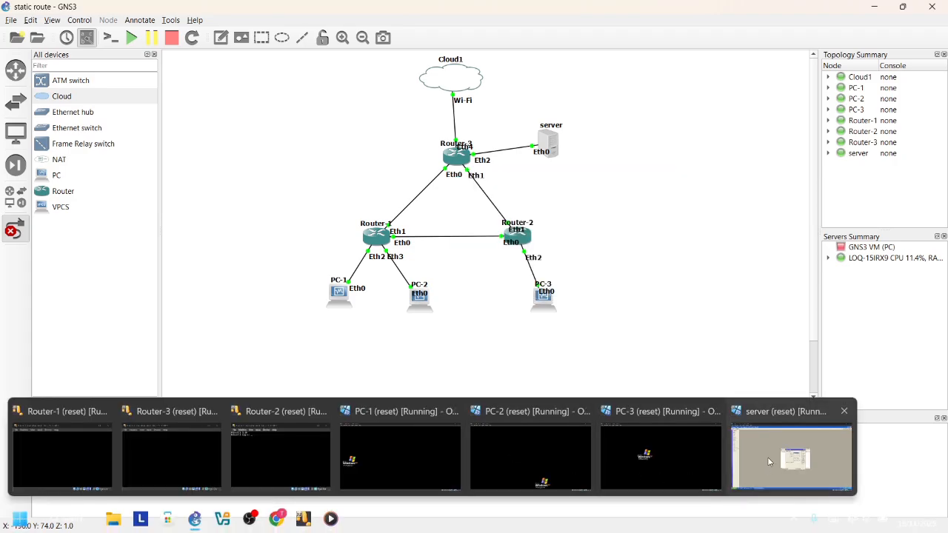
{"action": "left_click", "coordinate": [796, 455]}
{"action": "left_click", "coordinate": [563, 252]}
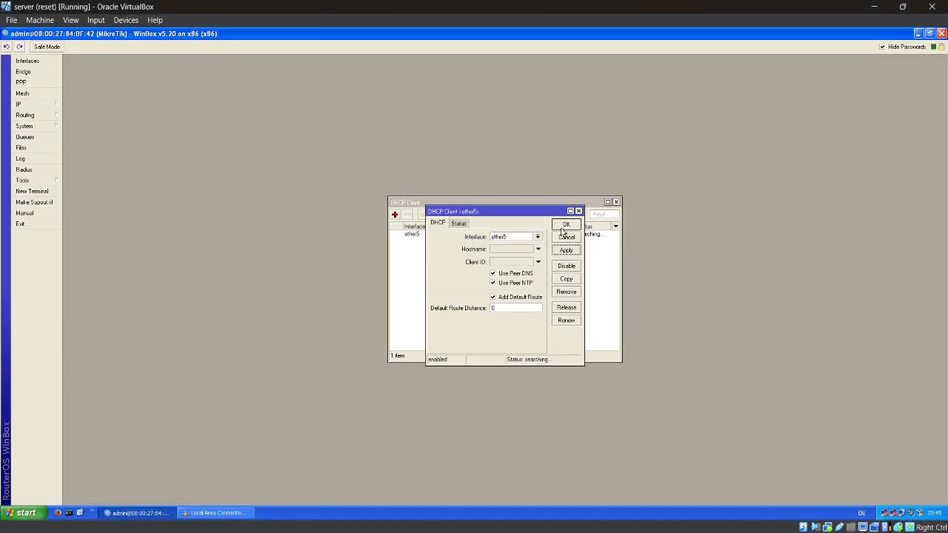
{"action": "left_click", "coordinate": [565, 225]}
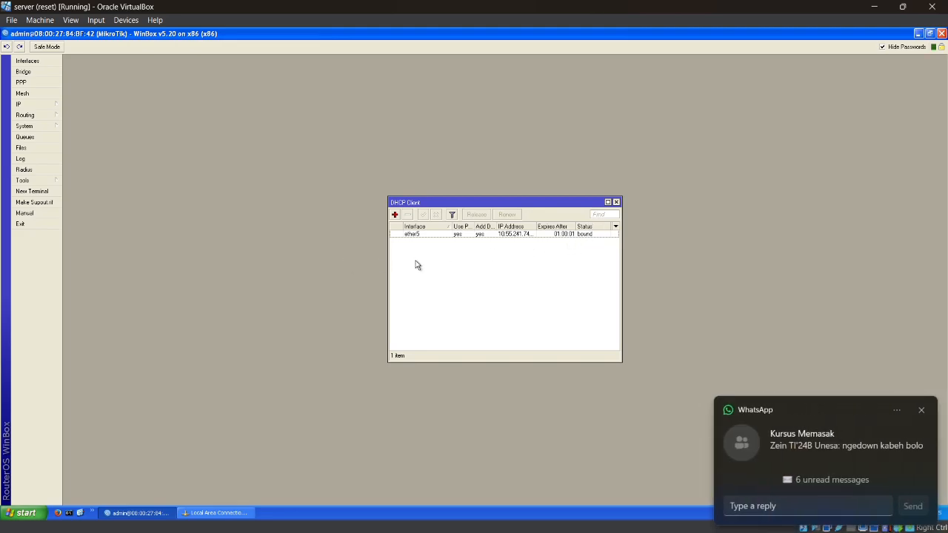
{"action": "left_click", "coordinate": [921, 409]}
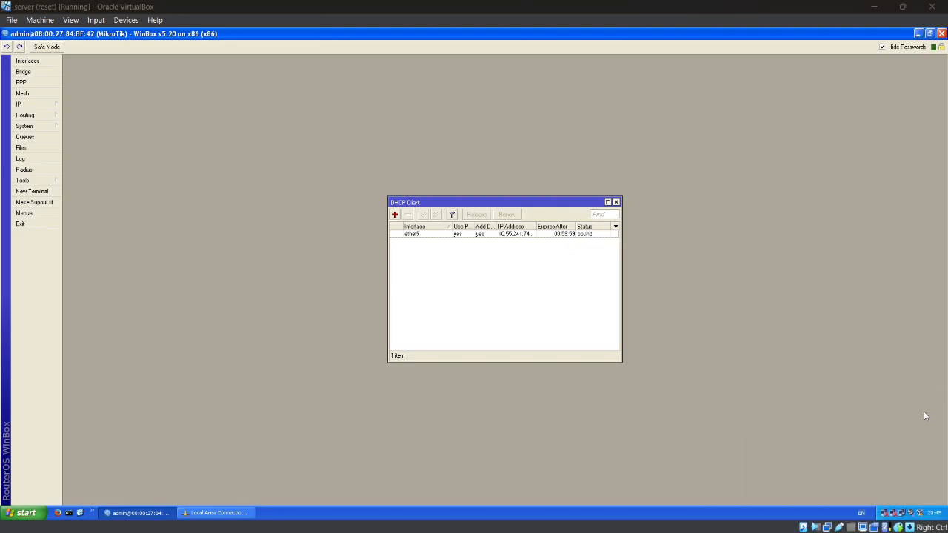
Step: Ping 8.8.8.8 from a new router terminal in WinBox, and close the terminal
{"action": "left_click", "coordinate": [49, 108]}
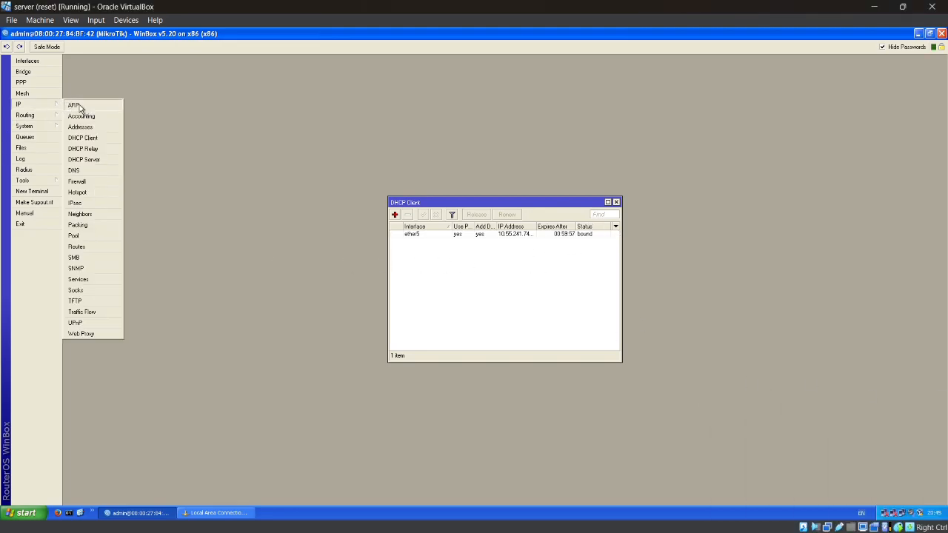
{"action": "left_click", "coordinate": [33, 191]}
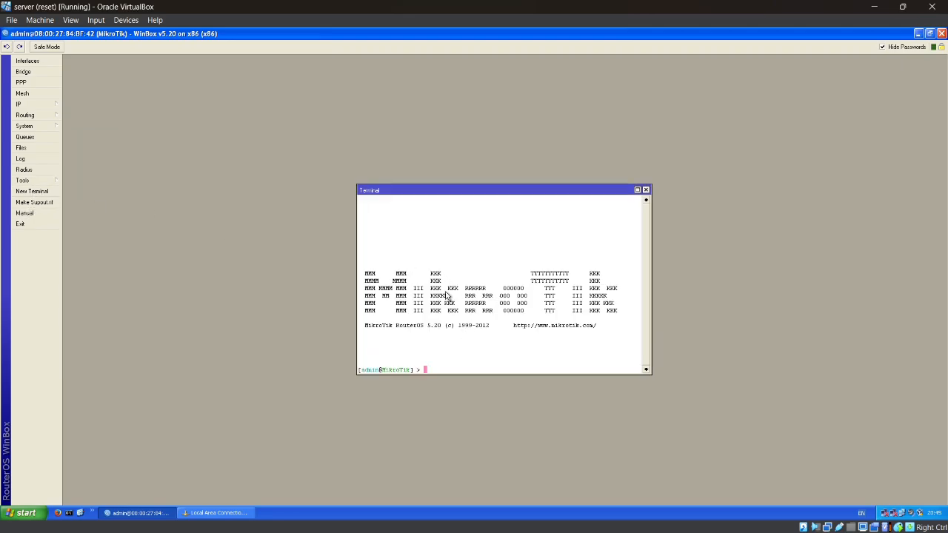
{"action": "type", "text": "ping 8.8.8.8"}
{"action": "key", "text": "Return"}
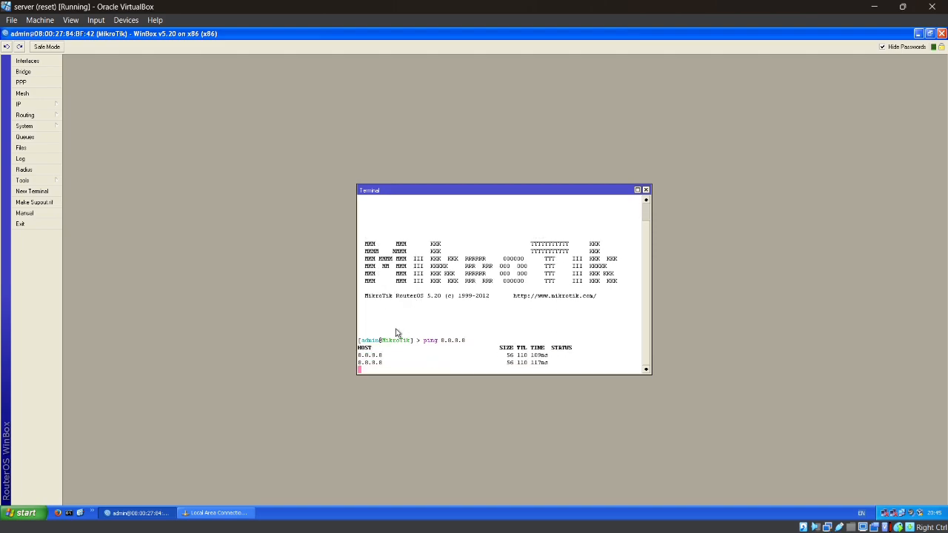
{"action": "left_click", "coordinate": [646, 190]}
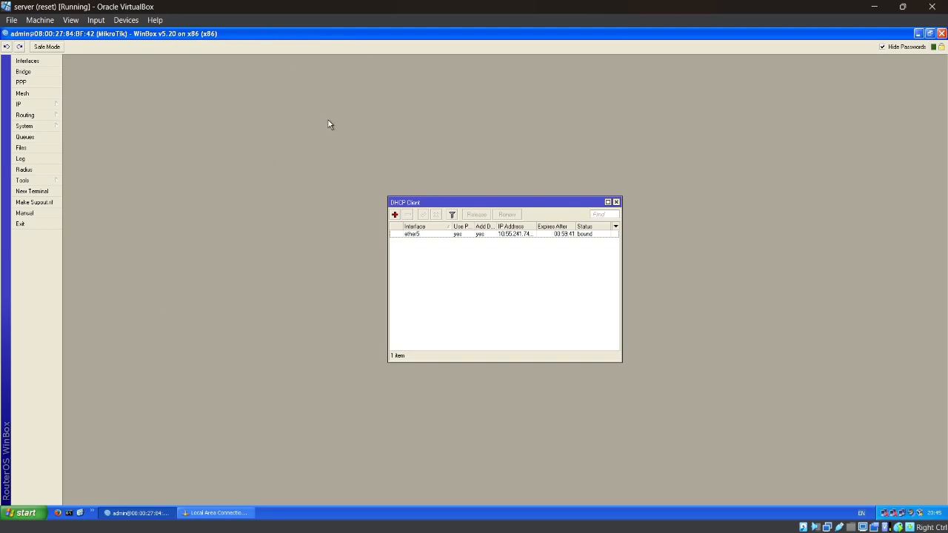
Step: Allow remote requests in the router's DNS settings and save them
{"action": "left_click", "coordinate": [41, 105]}
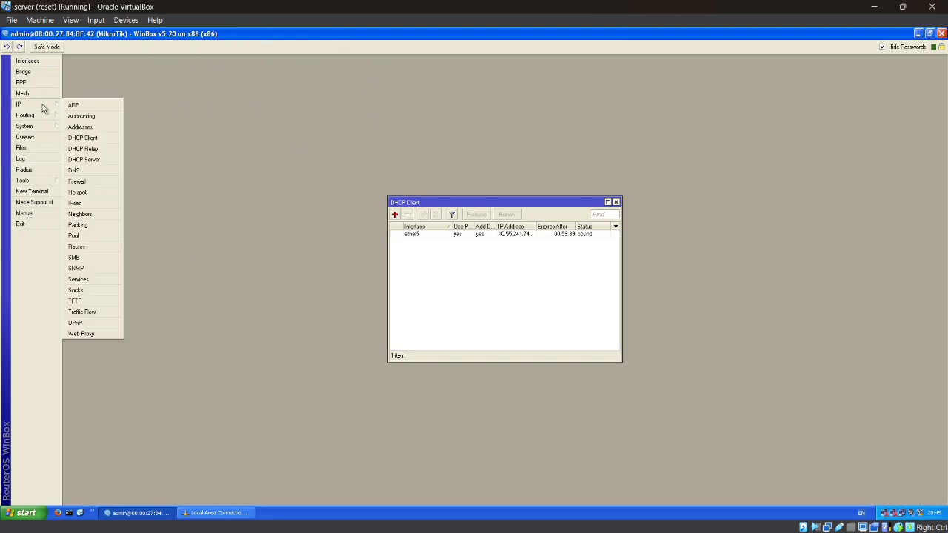
{"action": "left_click", "coordinate": [84, 172]}
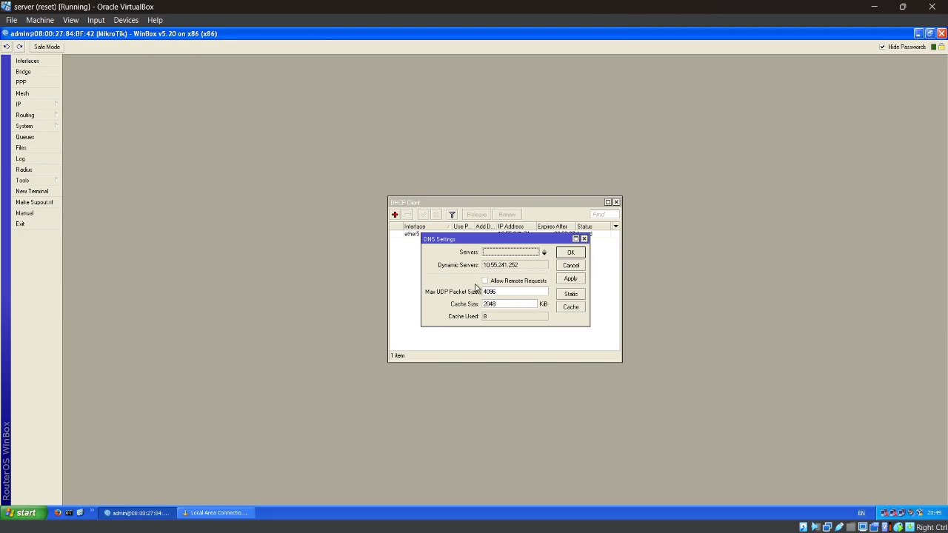
{"action": "left_click", "coordinate": [485, 282]}
{"action": "left_click", "coordinate": [576, 254]}
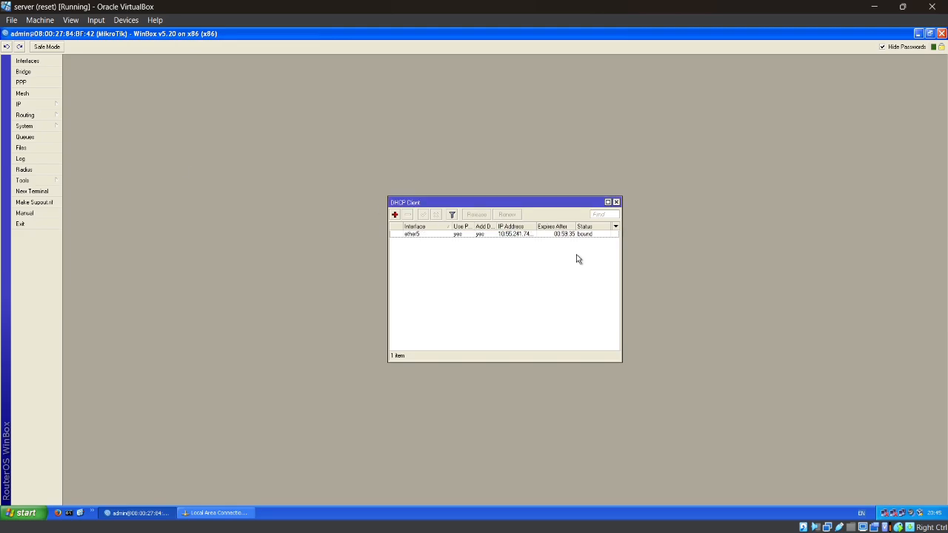
Step: Start a new firewall NAT rule in the srcnat chain with ether5 as its outgoing interface
{"action": "left_click", "coordinate": [57, 106]}
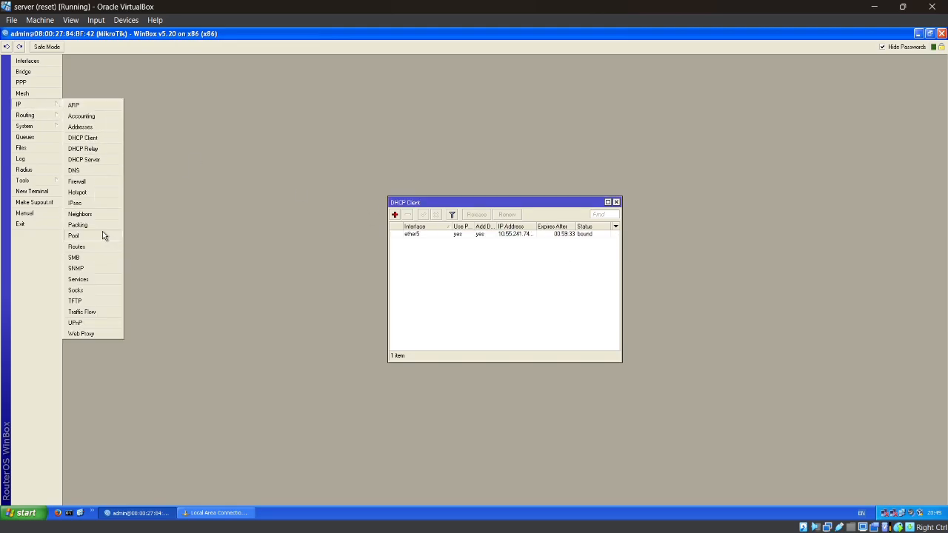
{"action": "left_click", "coordinate": [96, 182]}
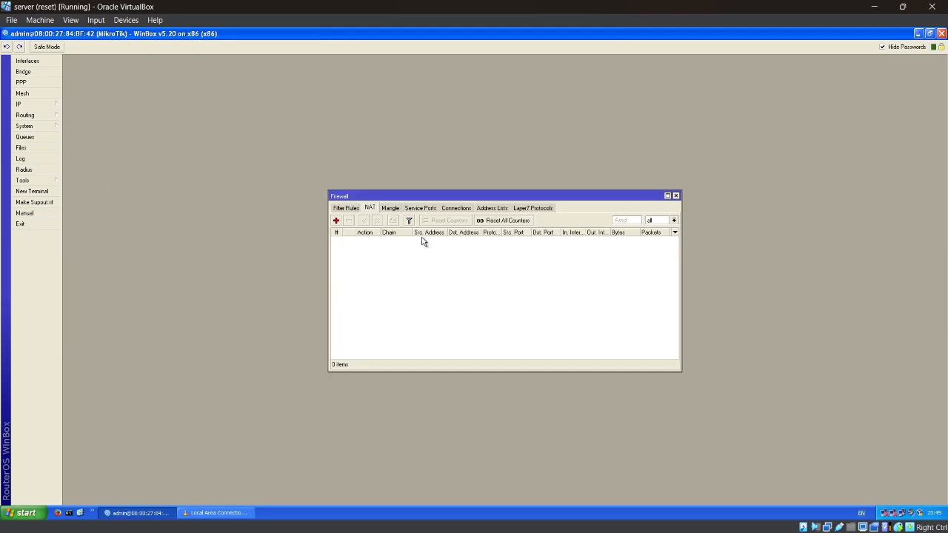
{"action": "left_click", "coordinate": [335, 220]}
{"action": "left_click", "coordinate": [369, 151]}
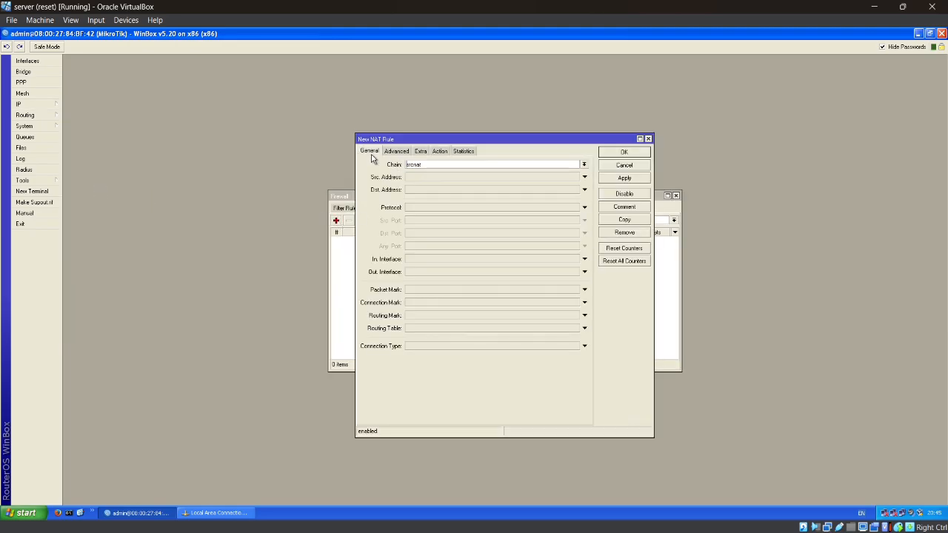
{"action": "left_click", "coordinate": [584, 272]}
{"action": "left_click", "coordinate": [561, 272]}
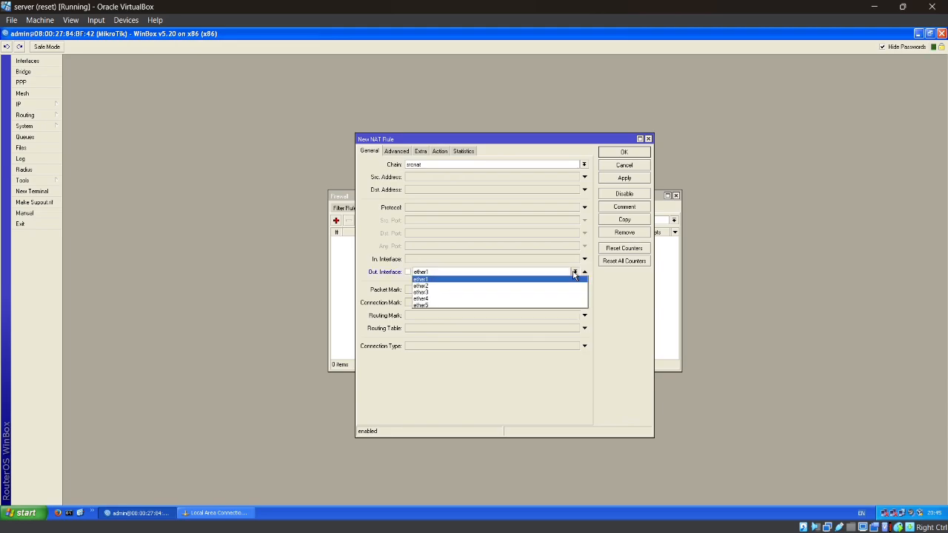
{"action": "left_click", "coordinate": [494, 308]}
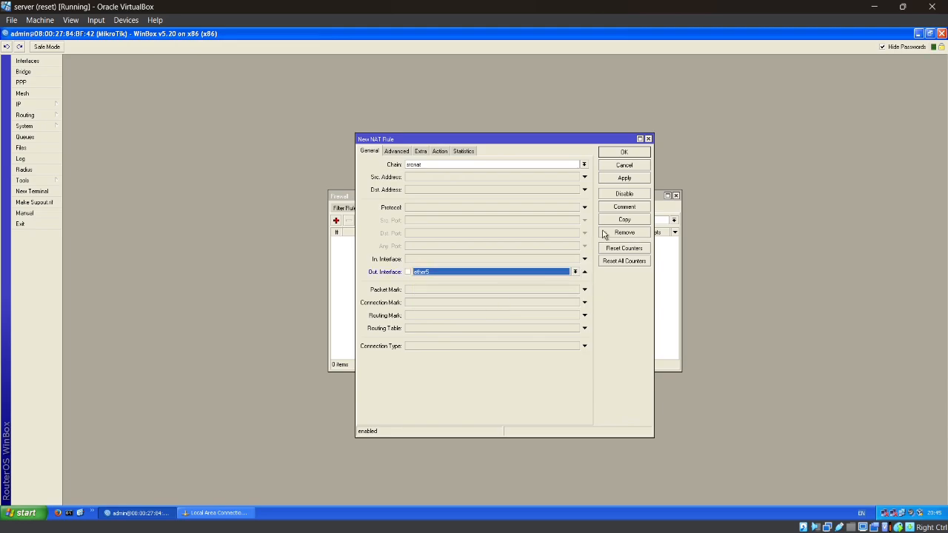
Step: Set the new NAT rule's action to masquerade and save the rule
{"action": "left_click", "coordinate": [436, 152]}
{"action": "left_click", "coordinate": [484, 165]}
{"action": "left_click", "coordinate": [454, 209]}
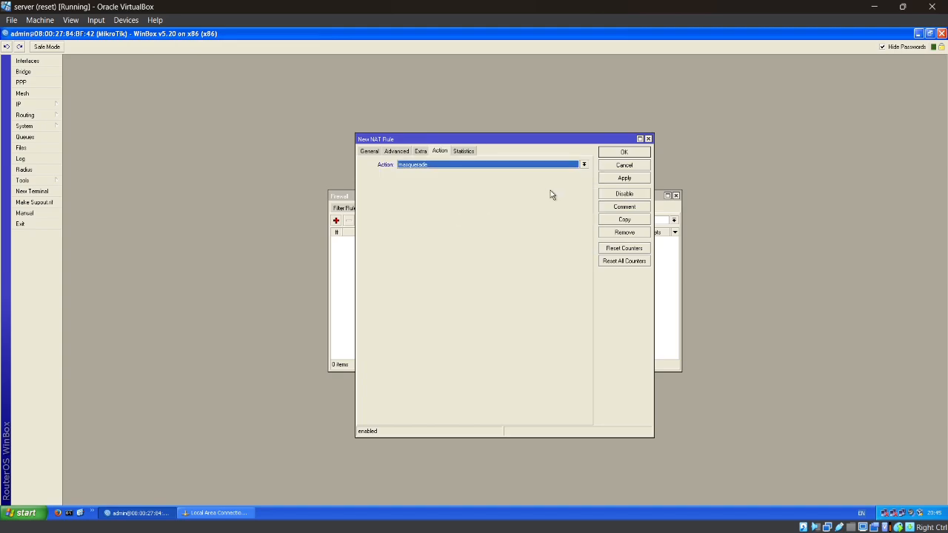
{"action": "left_click", "coordinate": [625, 179]}
{"action": "left_click", "coordinate": [634, 153]}
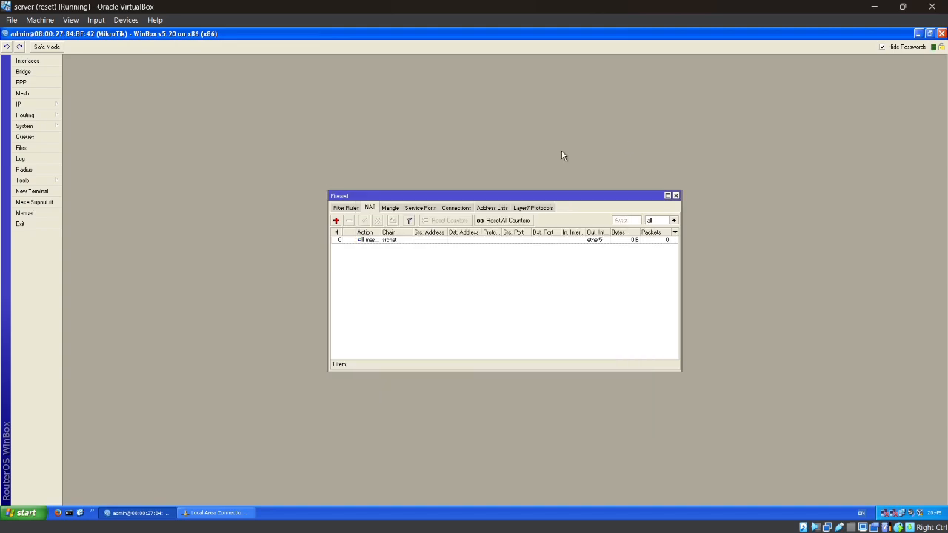
Step: Set the preferred DNS server of the server's Local Area Connection to 43.43.43.3, accept the TCP/IP settings and close the connection dialogs
{"action": "left_click", "coordinate": [902, 512]}
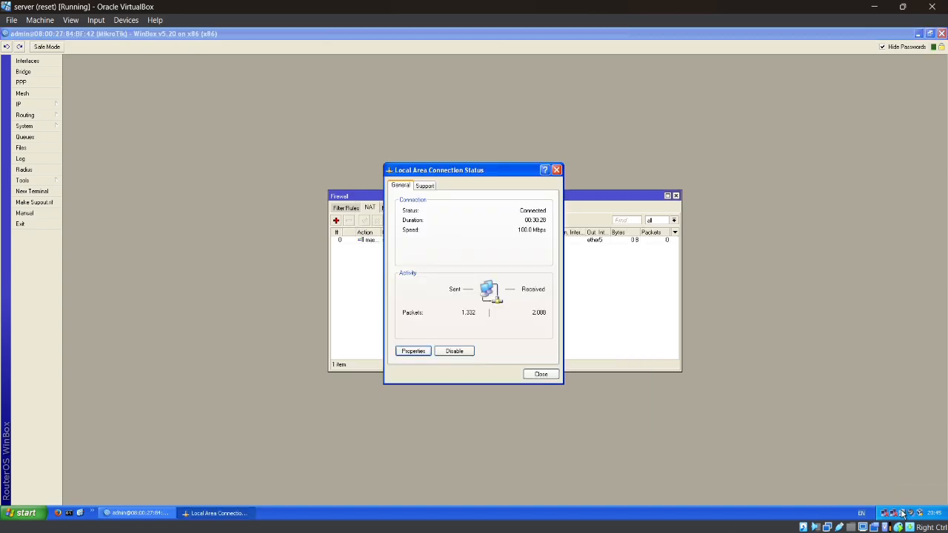
{"action": "left_click", "coordinate": [421, 353]}
{"action": "double_click", "coordinate": [112, 205]}
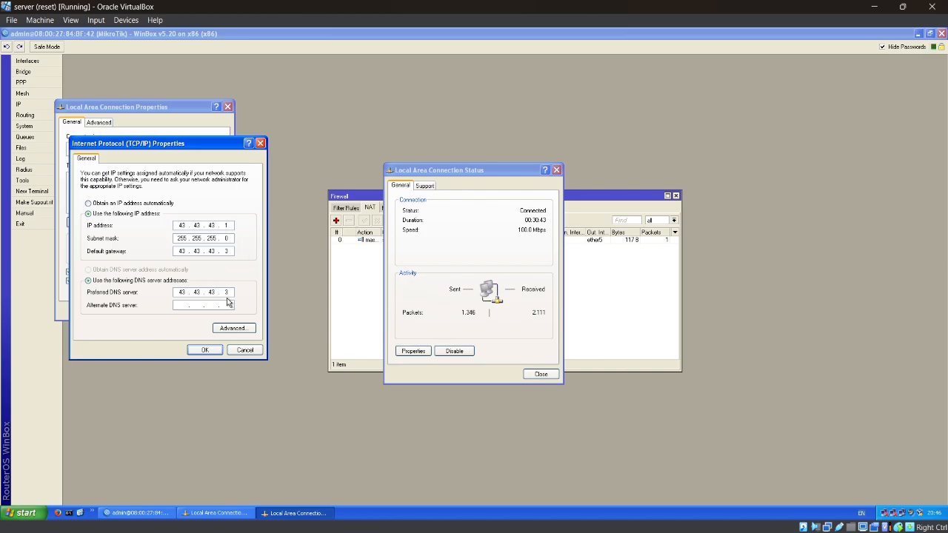
{"action": "left_click", "coordinate": [210, 349]}
{"action": "left_click", "coordinate": [180, 314]}
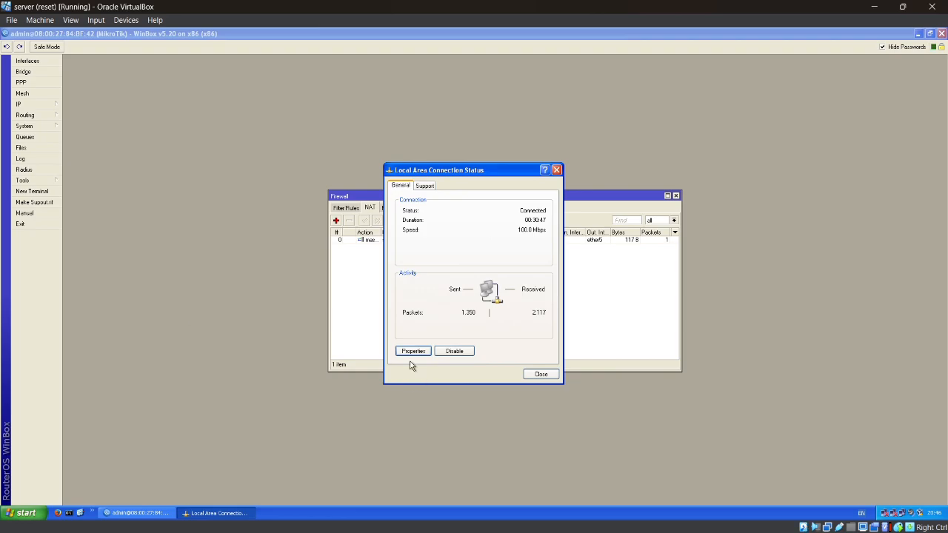
{"action": "left_click", "coordinate": [540, 374]}
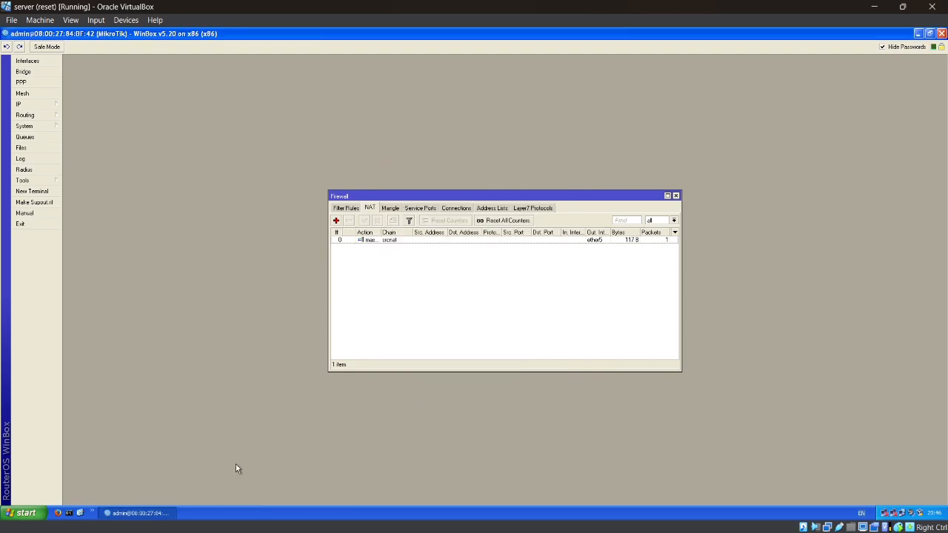
Step: Ping 8.8.8.8 and google.co.id from a Command Prompt on the server
{"action": "left_click", "coordinate": [69, 512]}
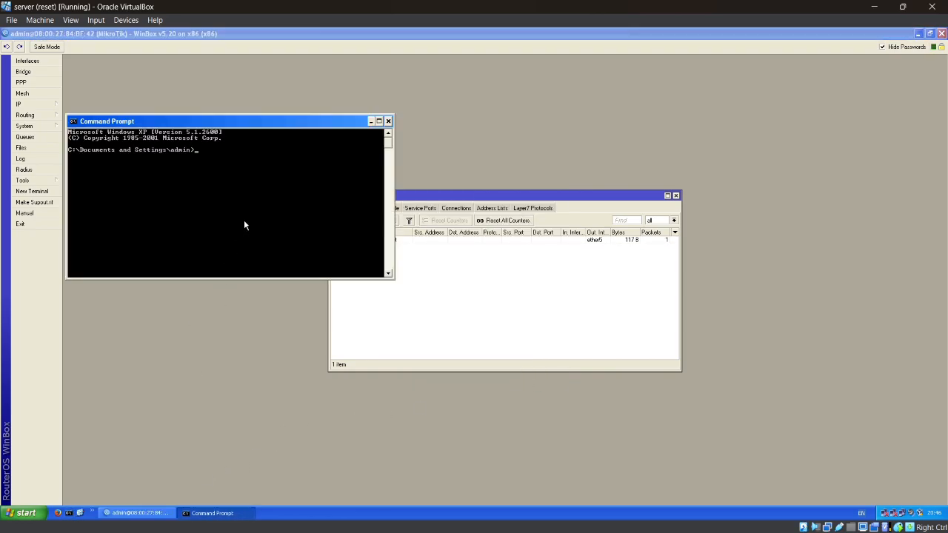
{"action": "type", "text": "ping 8.8.8.8"}
{"action": "key", "text": "Return"}
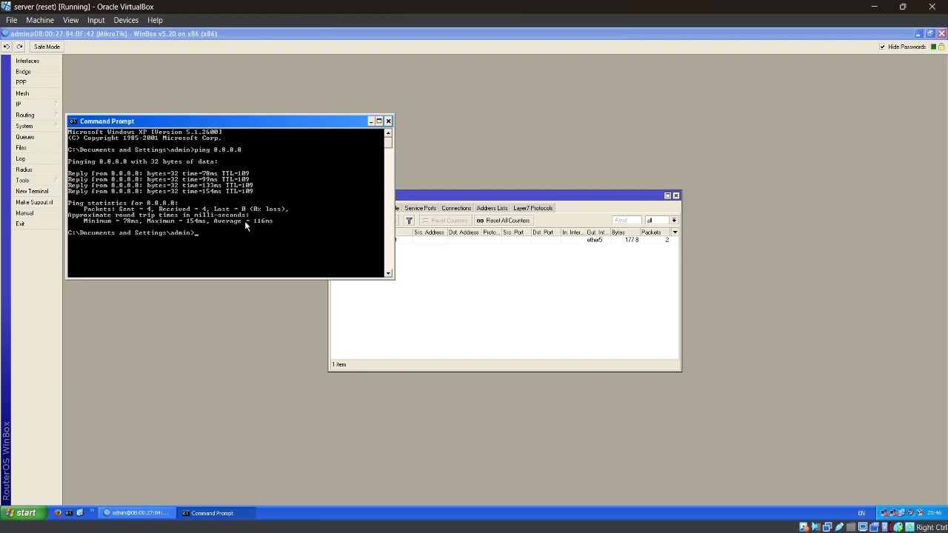
{"action": "type", "text": "ping google.co.id"}
{"action": "key", "text": "Return"}
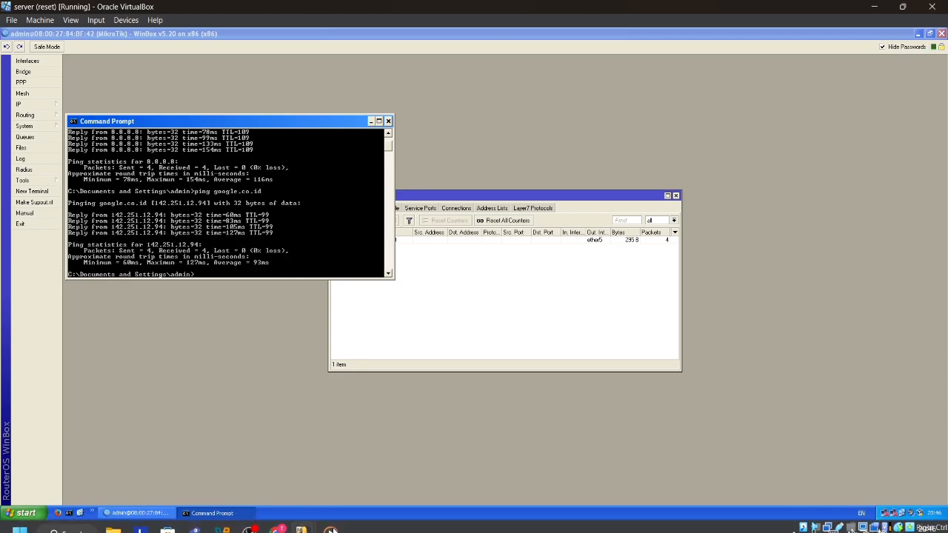
Step: Switch to PC-1, ping 8.8.8.8 from its Command Prompt, and close the prompt
{"action": "mouse_move", "coordinate": [302, 521]}
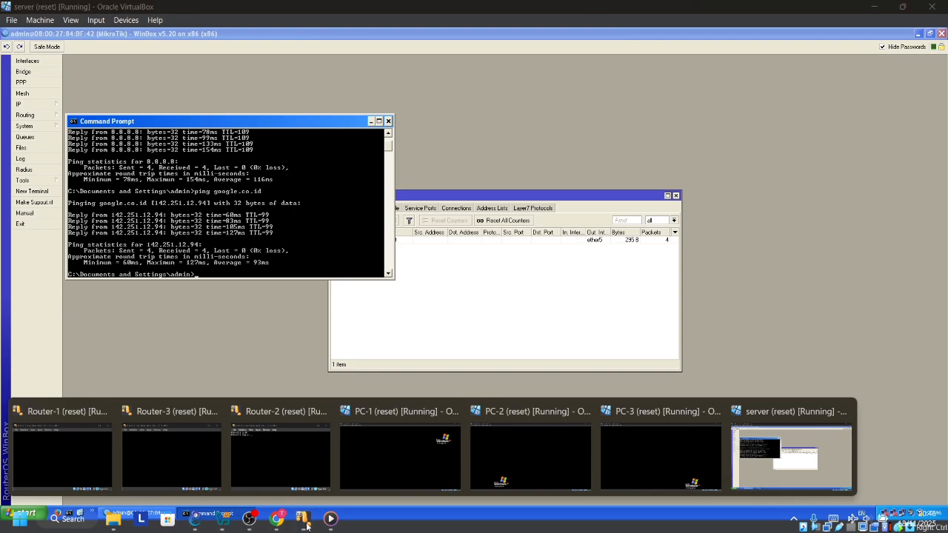
{"action": "left_click", "coordinate": [415, 452]}
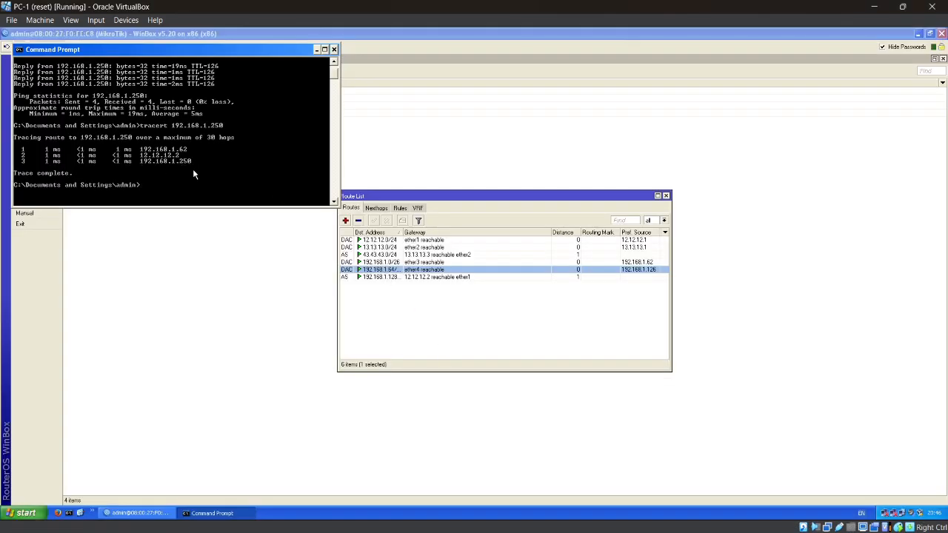
{"action": "type", "text": "ping 8.8.8.8"}
{"action": "key", "text": "Return"}
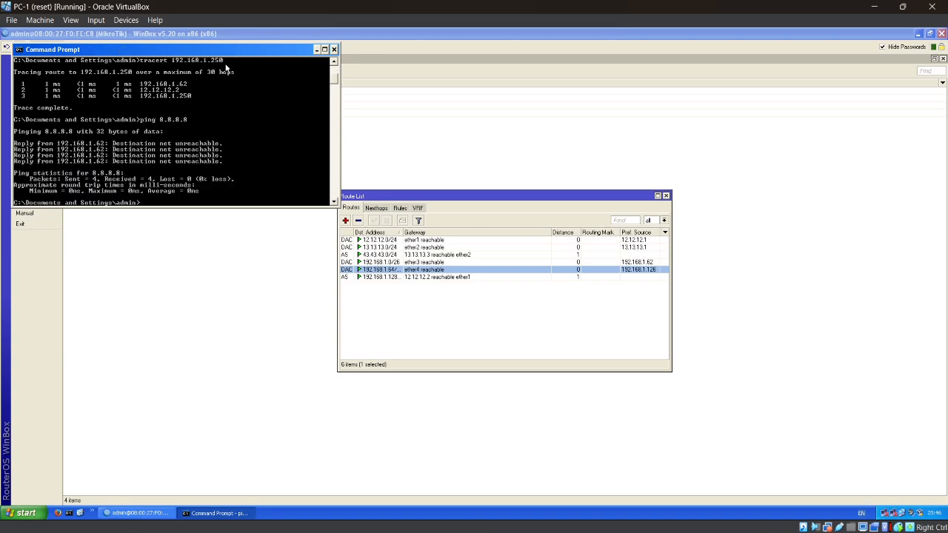
{"action": "left_click", "coordinate": [332, 51]}
Step: Start a new route for destination 0.0.0.0/0 in the router's route list
{"action": "left_click", "coordinate": [59, 107]}
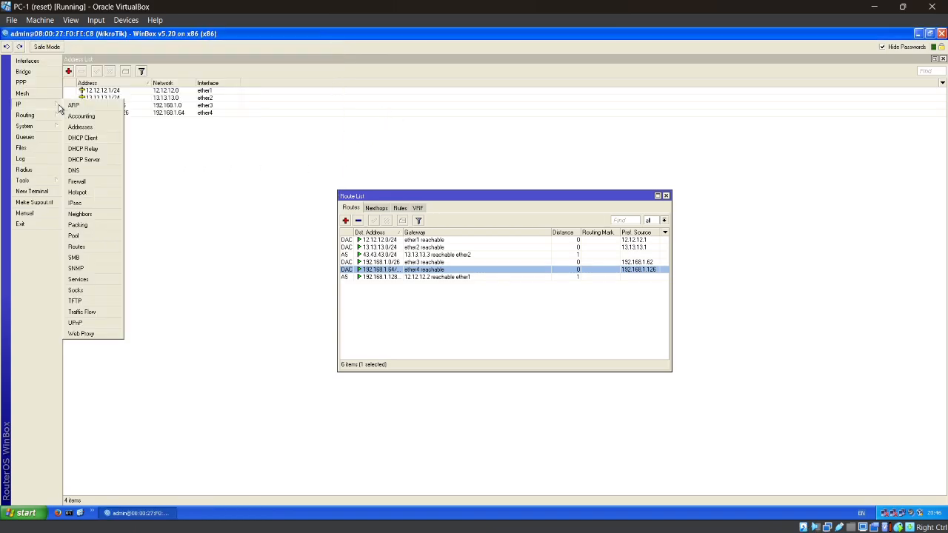
{"action": "left_click", "coordinate": [105, 252]}
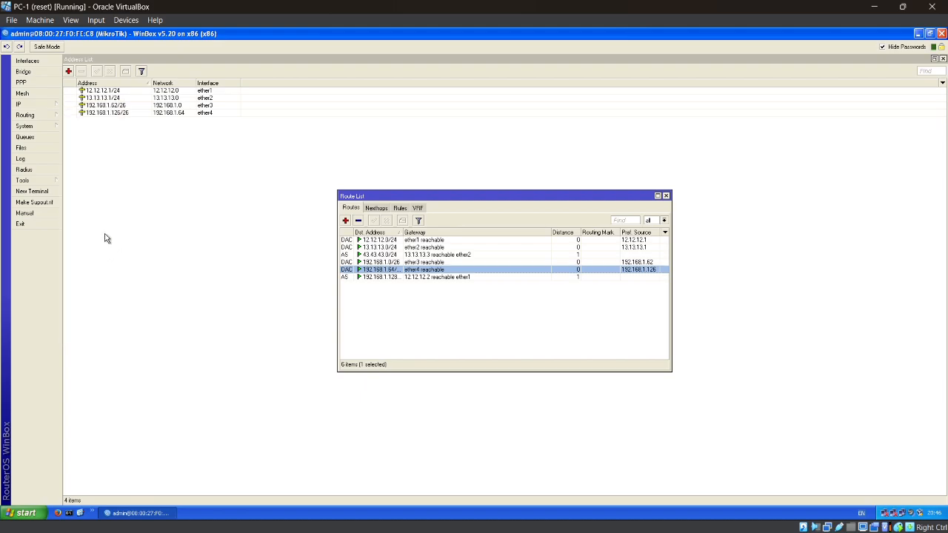
{"action": "left_click", "coordinate": [345, 220]}
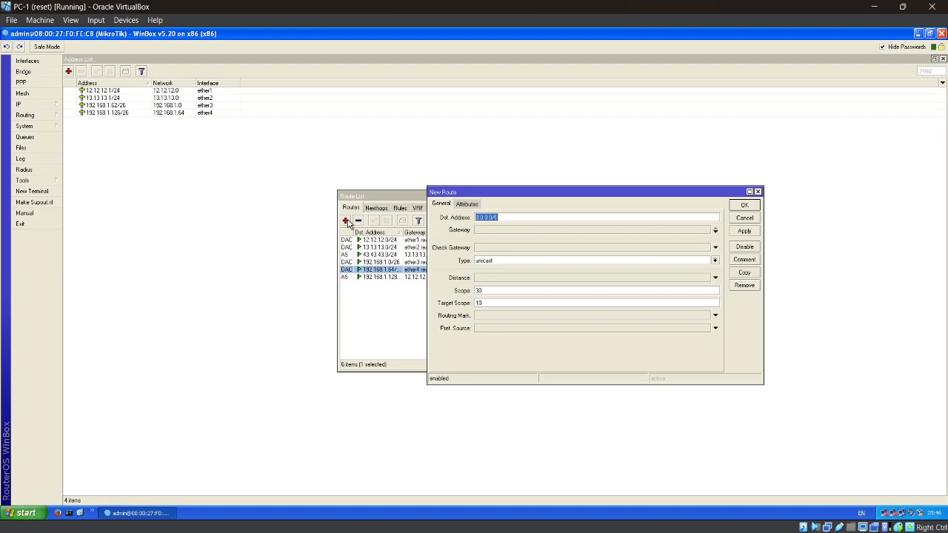
{"action": "left_click", "coordinate": [508, 230]}
{"action": "type", "text": "0.0.0.0"}
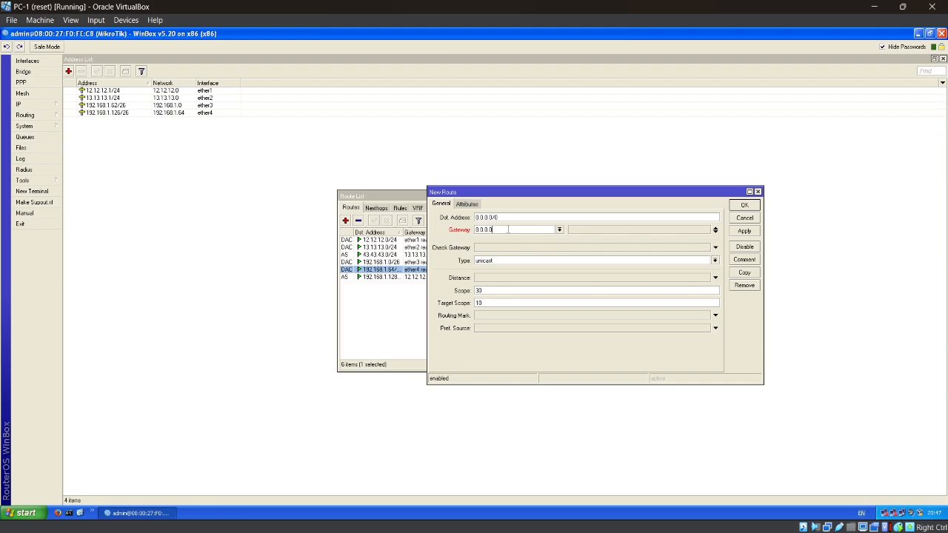
{"action": "key", "text": "BackSpace"}
{"action": "key", "text": "BackSpace"}
{"action": "type", "text": "43"}
{"action": "key", "text": "BackSpace"}
{"action": "key", "text": "BackSpace"}
Step: Set the default route's gateway to 13.13.13.3, dismiss the chat notification, save the route and select it in the list
{"action": "type", "text": "13.13.13"}
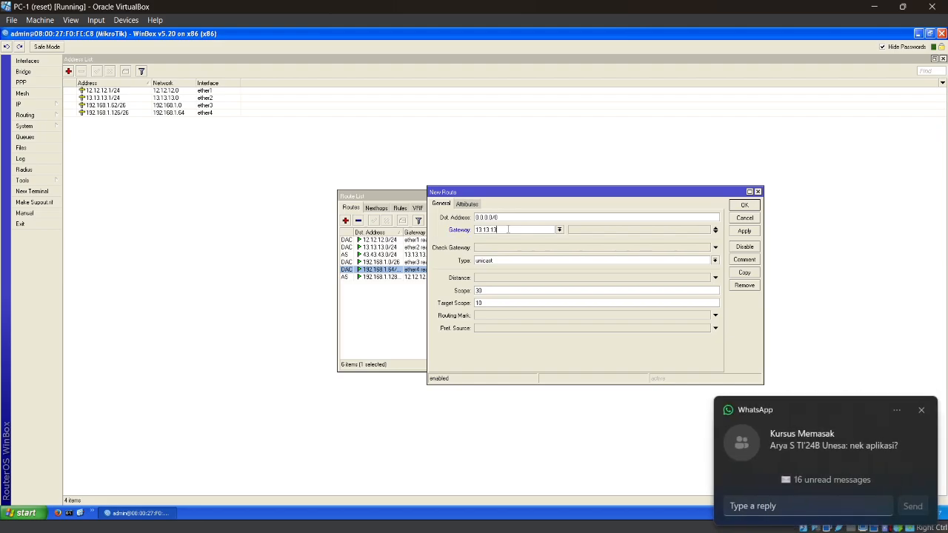
{"action": "type", "text": ".3"}
{"action": "left_click", "coordinate": [924, 410]}
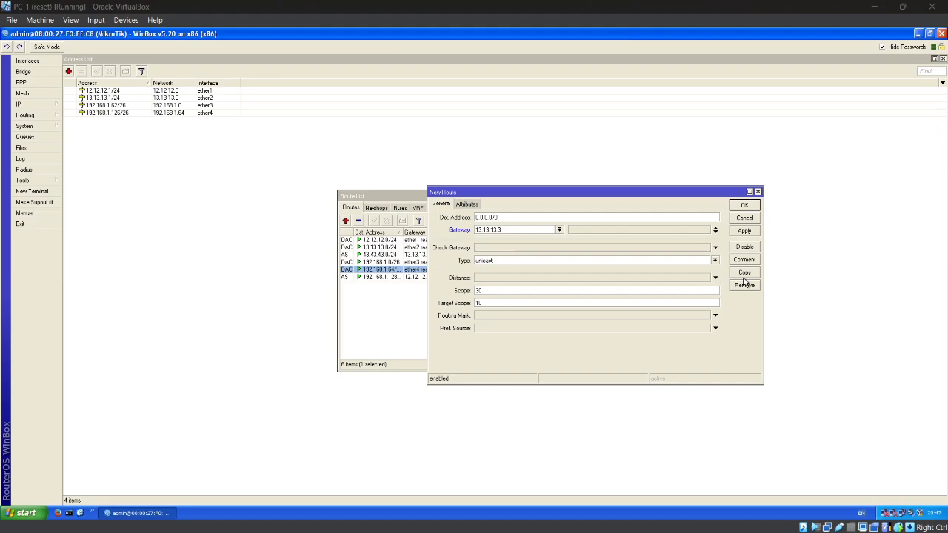
{"action": "left_click", "coordinate": [744, 231]}
{"action": "left_click", "coordinate": [744, 205]}
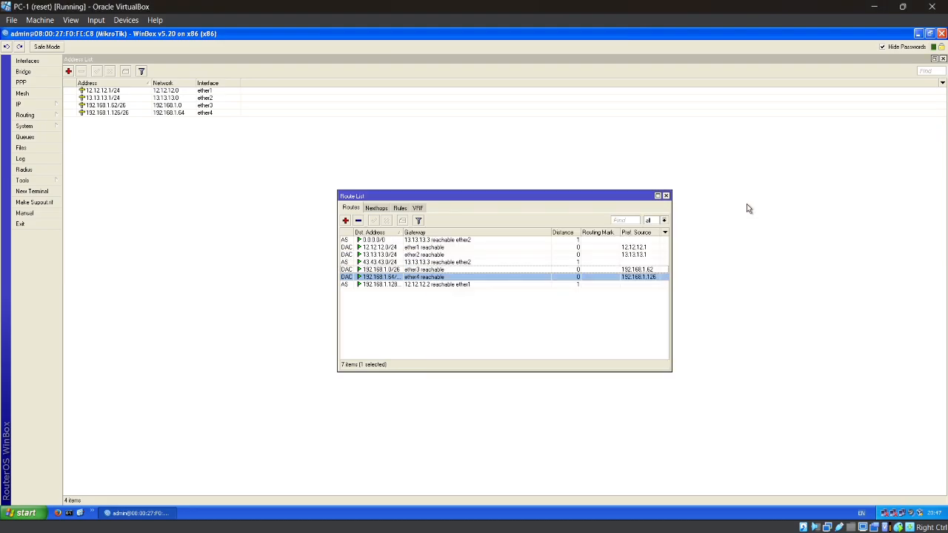
{"action": "left_click", "coordinate": [448, 240]}
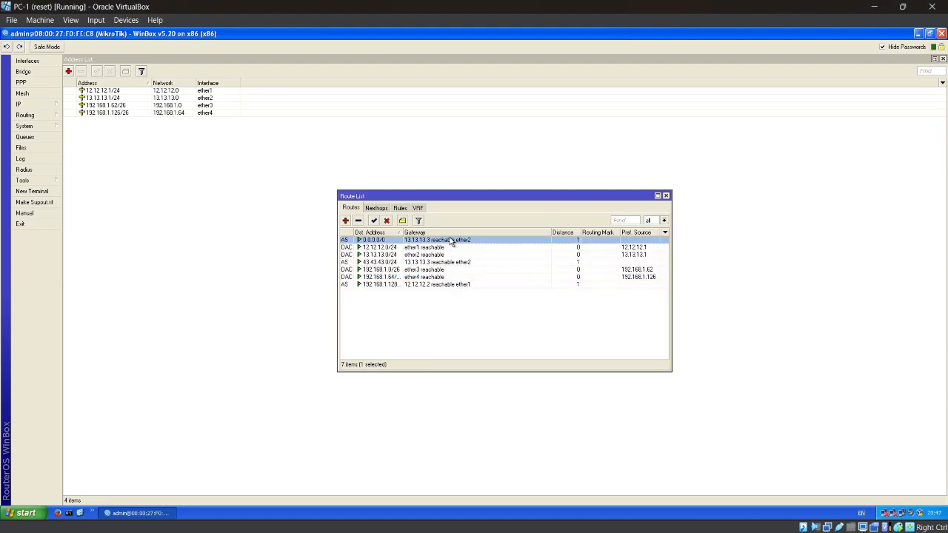
Step: Ping 8.8.8.8 from a new terminal of the router managed on PC-1
{"action": "left_click", "coordinate": [43, 193]}
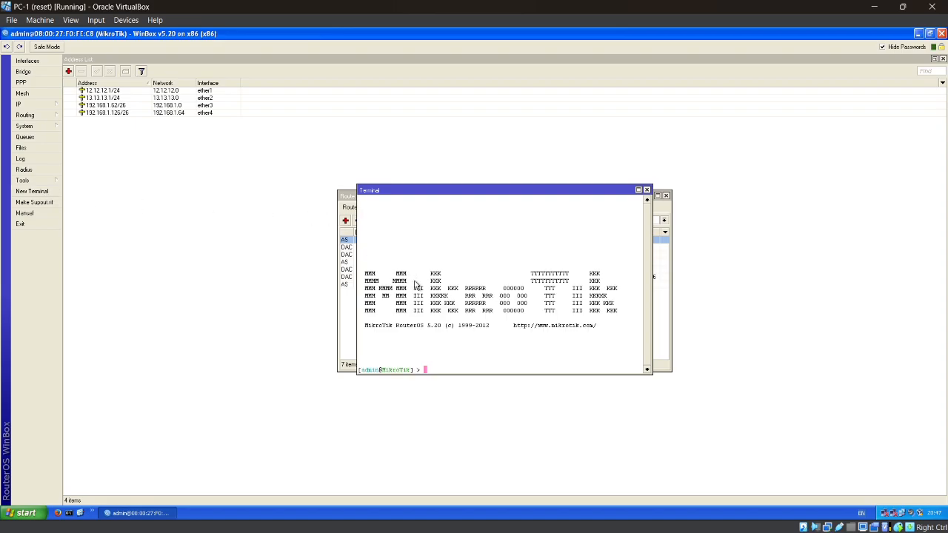
{"action": "type", "text": "ping 8.8.8.8"}
{"action": "key", "text": "Return"}
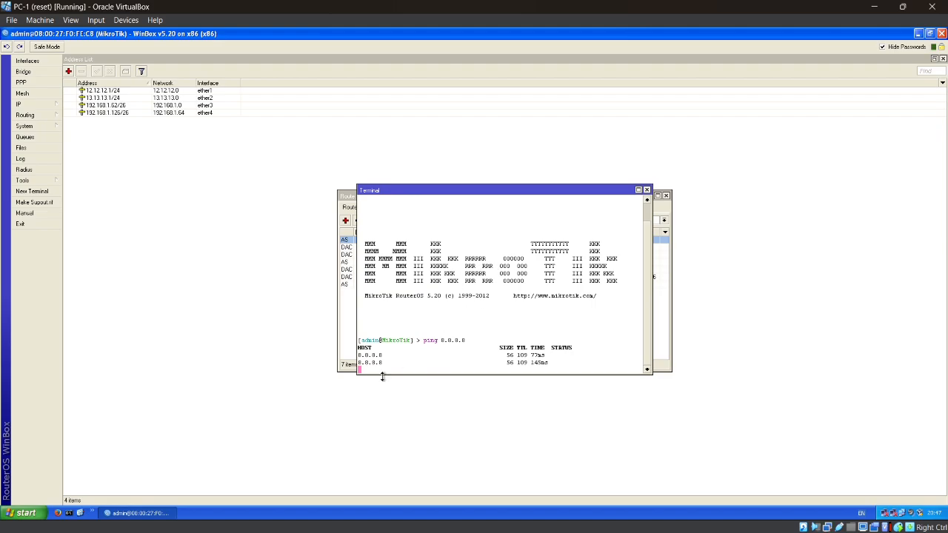
Step: Ping 8.8.8.8 from a new Command Prompt on PC-1, and close the router's terminal
{"action": "left_click", "coordinate": [69, 513]}
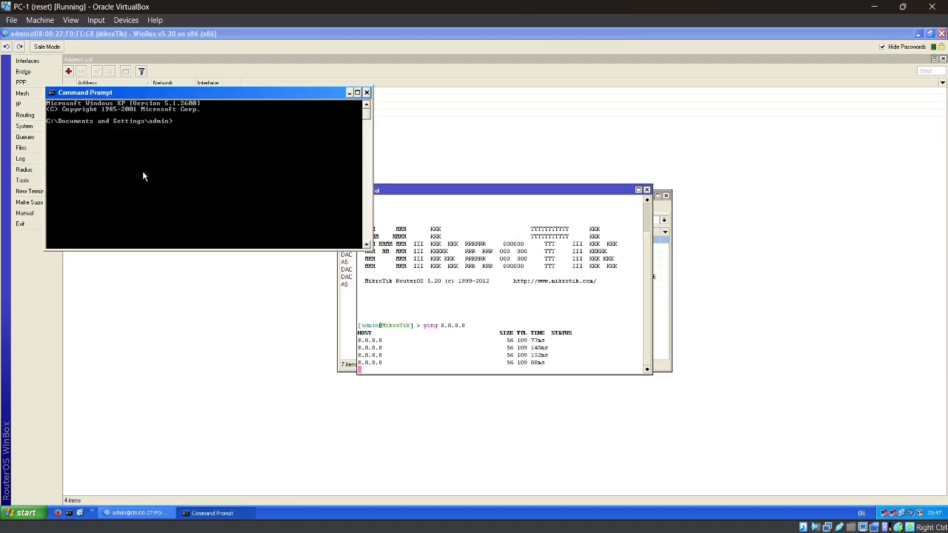
{"action": "type", "text": "ping "}
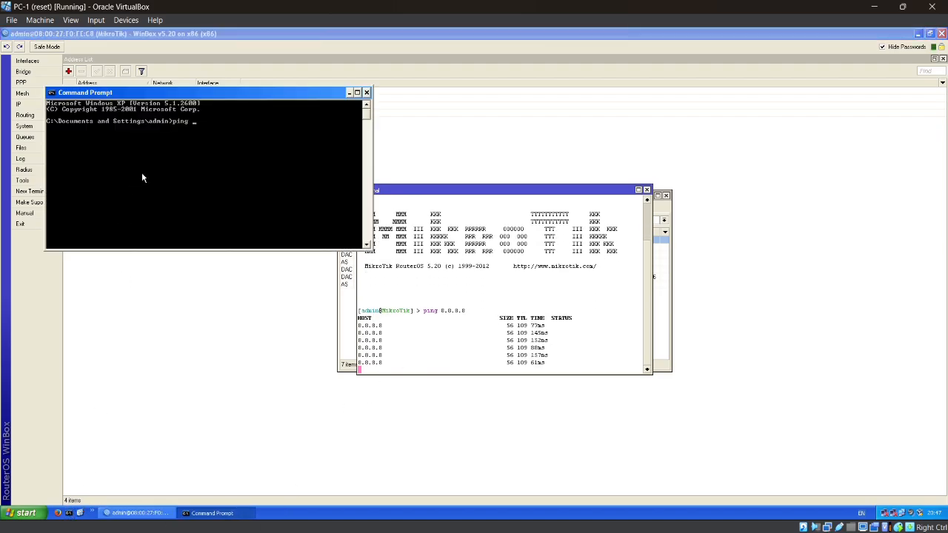
{"action": "type", "text": "8.8.8.8"}
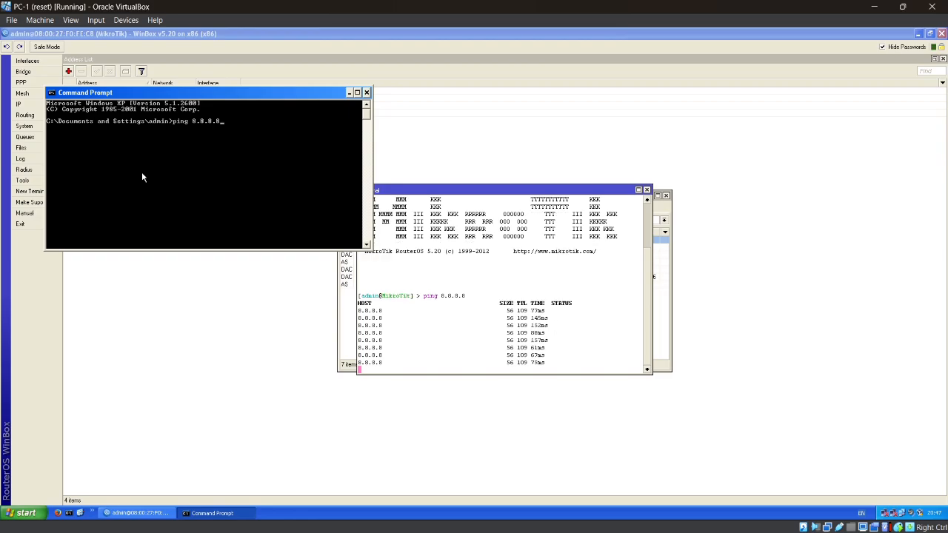
{"action": "key", "text": "Return"}
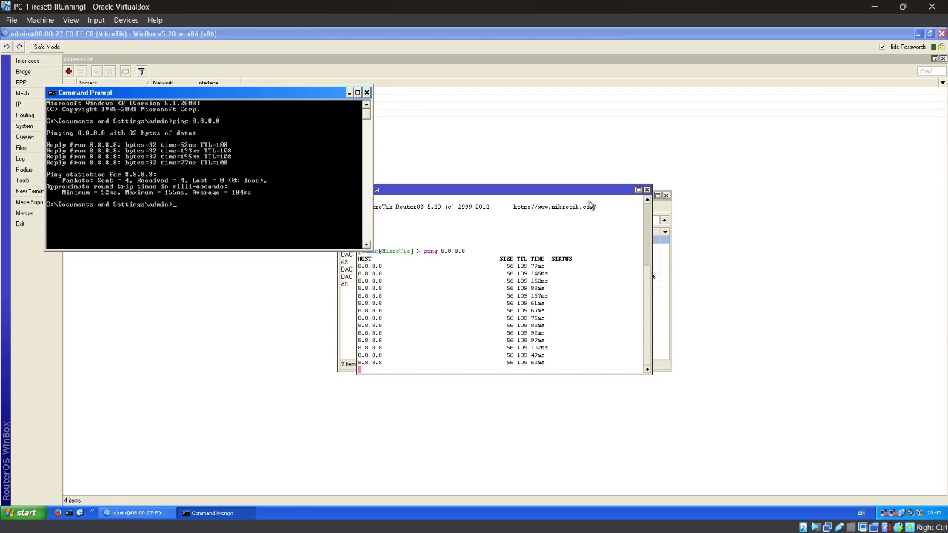
{"action": "left_click", "coordinate": [646, 190]}
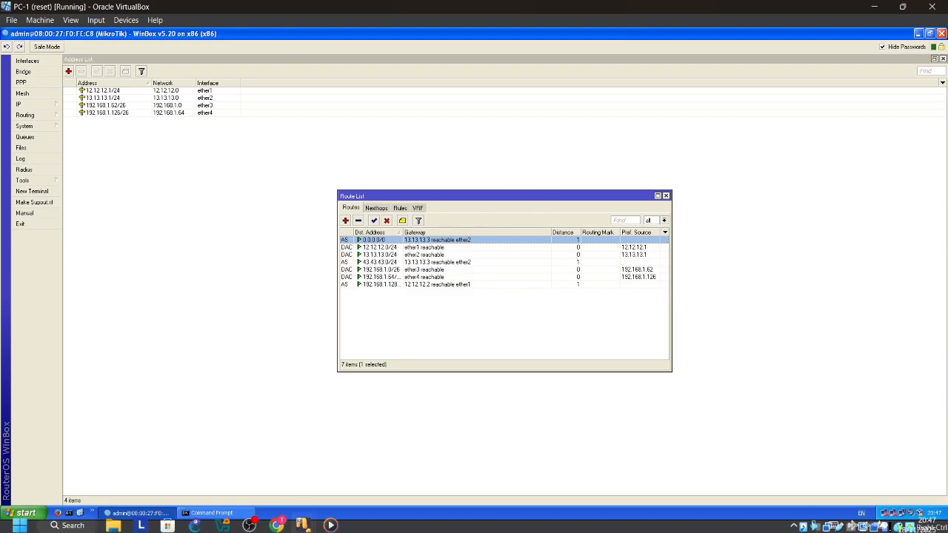
Step: Switch to the PC-3 virtual machine and close its old Command Prompt to expose the router's route list
{"action": "mouse_move", "coordinate": [303, 519]}
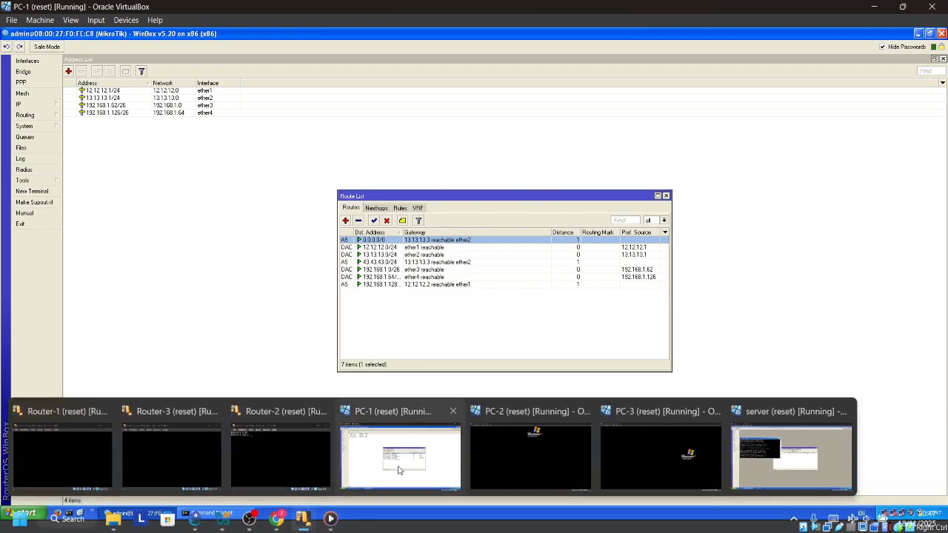
{"action": "left_click", "coordinate": [657, 452]}
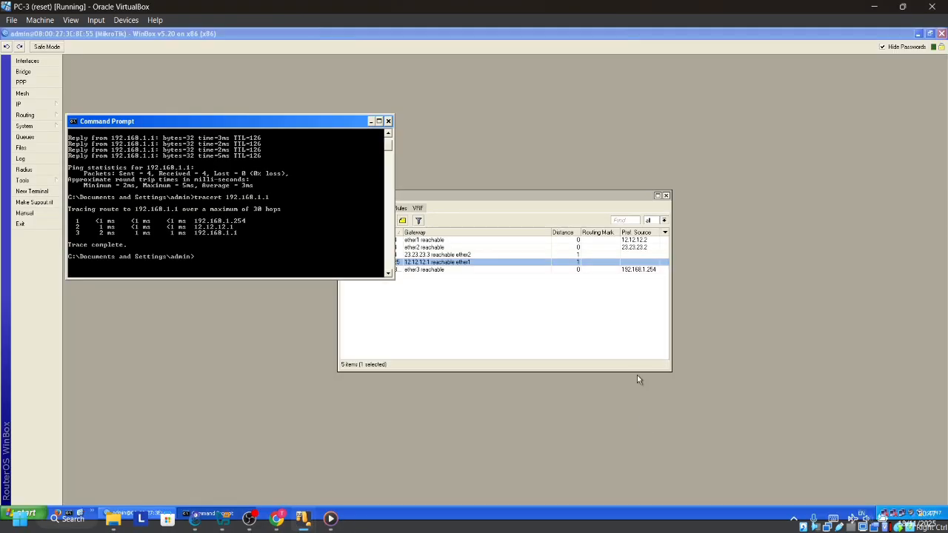
{"action": "left_click", "coordinate": [378, 120]}
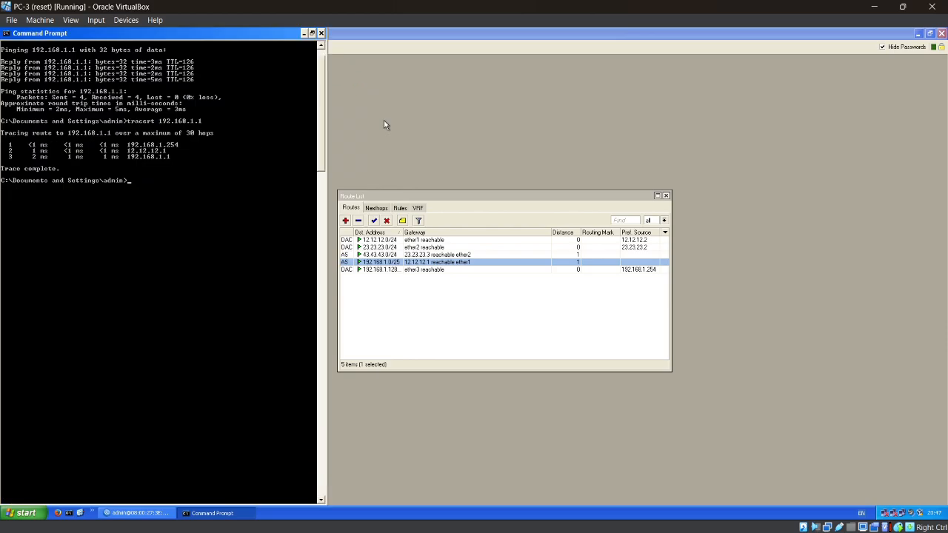
{"action": "left_click", "coordinate": [312, 33]}
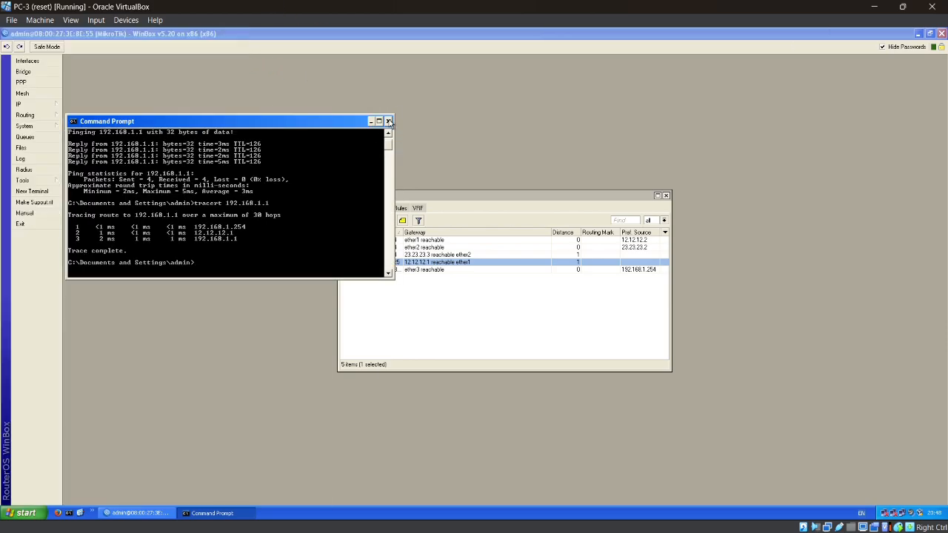
{"action": "left_click", "coordinate": [384, 122]}
Step: Add a default route for destination 0.0.0.0/0 with gateway 23.23.23.3 to the route list of the router managed on PC-3
{"action": "left_click", "coordinate": [345, 220]}
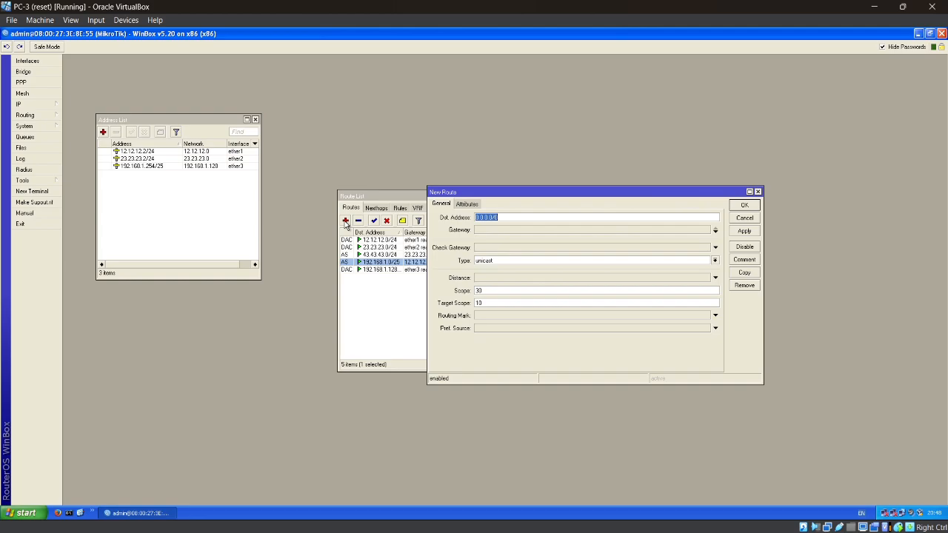
{"action": "left_click", "coordinate": [511, 229]}
{"action": "double_click", "coordinate": [509, 229]}
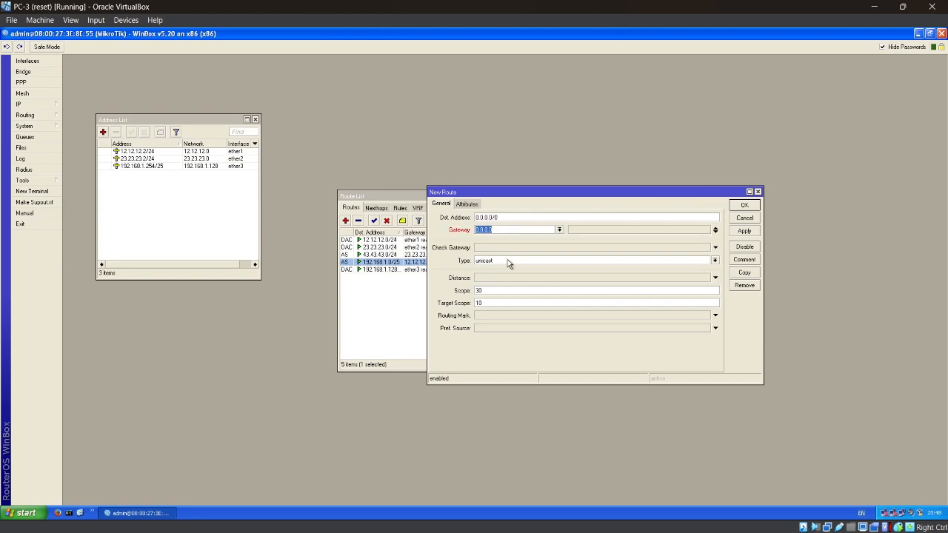
{"action": "key", "text": "End"}
{"action": "key", "text": "BackSpace"}
{"action": "key", "text": "BackSpace"}
{"action": "key", "text": "BackSpace"}
{"action": "key", "text": "BackSpace"}
{"action": "key", "text": "BackSpace"}
{"action": "key", "text": "BackSpace"}
{"action": "key", "text": "BackSpace"}
{"action": "key", "text": "BackSpace"}
{"action": "type", "text": "23"}
{"action": "key", "text": "BackSpace"}
{"action": "key", "text": "Delete"}
{"action": "key", "text": "Delete"}
{"action": "type", "text": "23.23.23.3"}
{"action": "left_click", "coordinate": [744, 230]}
{"action": "left_click", "coordinate": [744, 205]}
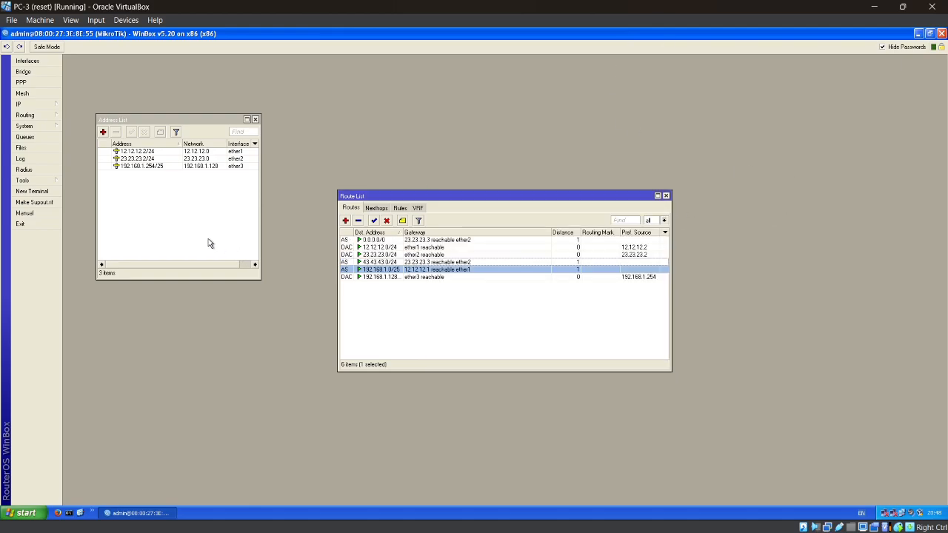
Step: Ping 8.8.8.8 and google.co.id from a new Command Prompt on PC-3
{"action": "left_click", "coordinate": [68, 512]}
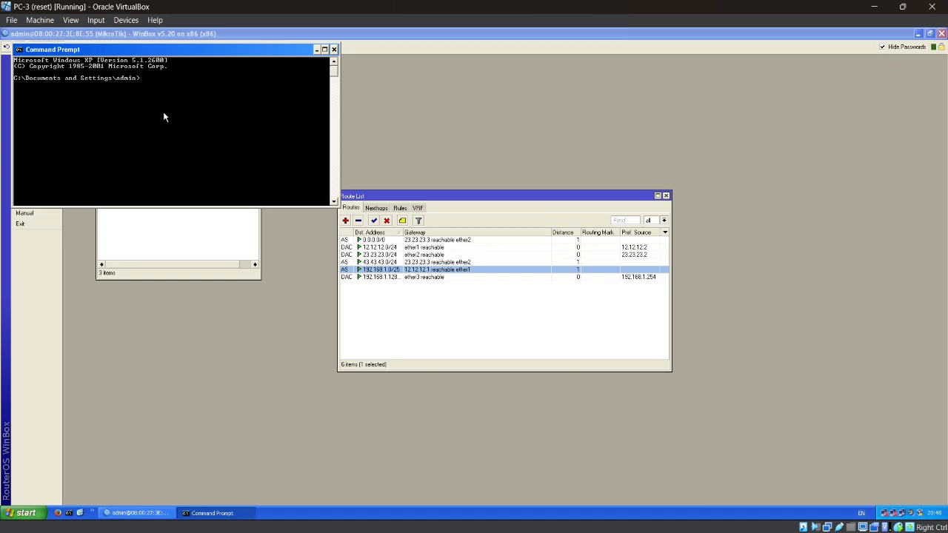
{"action": "type", "text": "ping 8.8.8.8"}
{"action": "key", "text": "Return"}
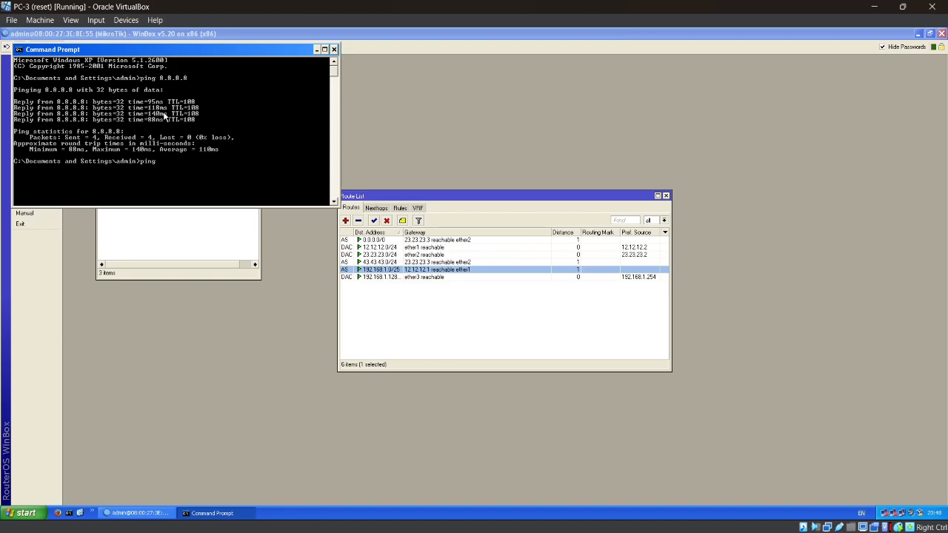
{"action": "type", "text": "google.co.id"}
{"action": "key", "text": "Return"}
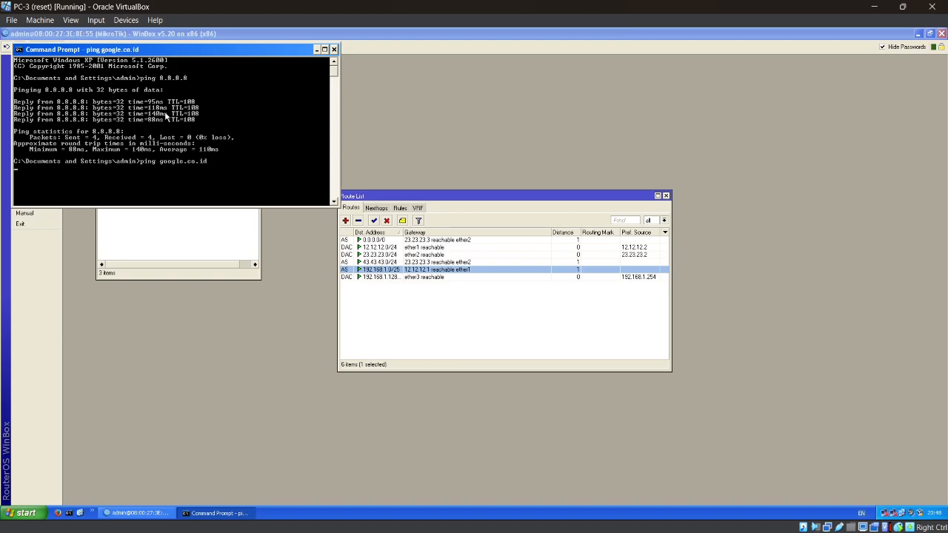